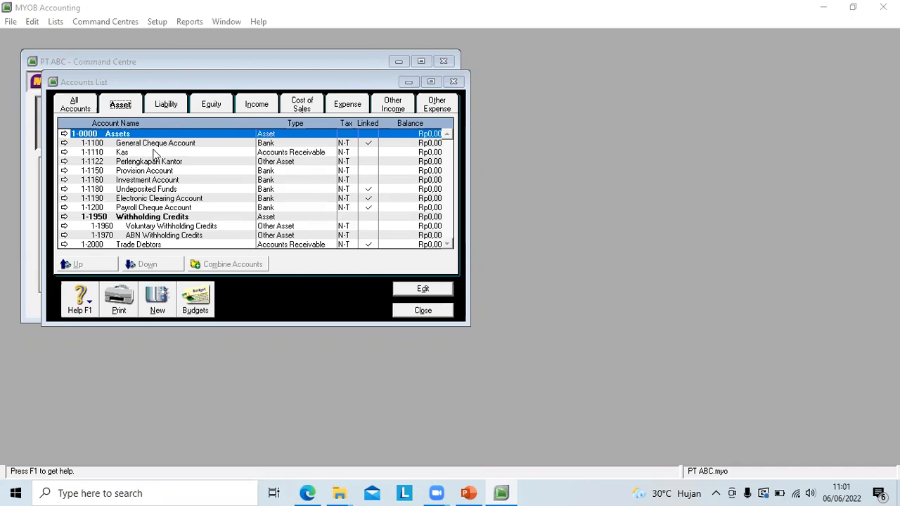
Step: Start a new detail account in the Asset category, reviewing the account types offered for header and detail accounts
click(120, 107)
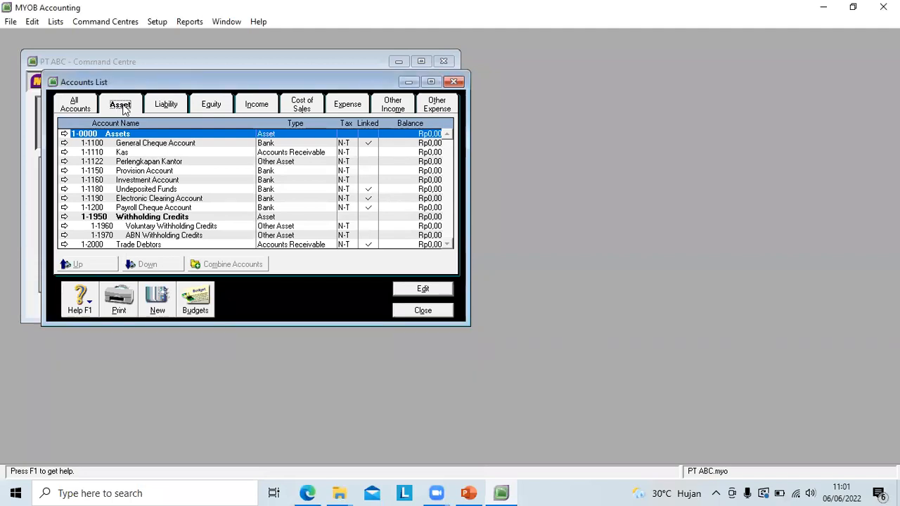
click(159, 311)
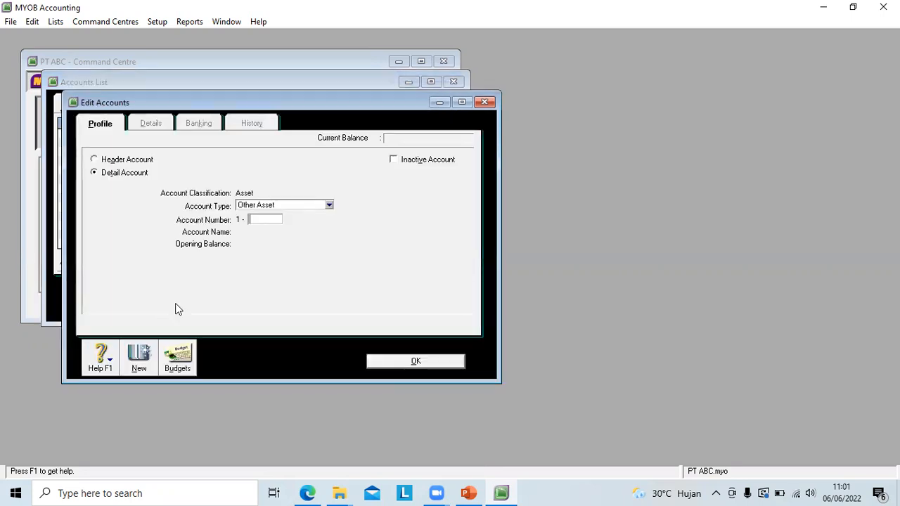
click(99, 161)
click(303, 206)
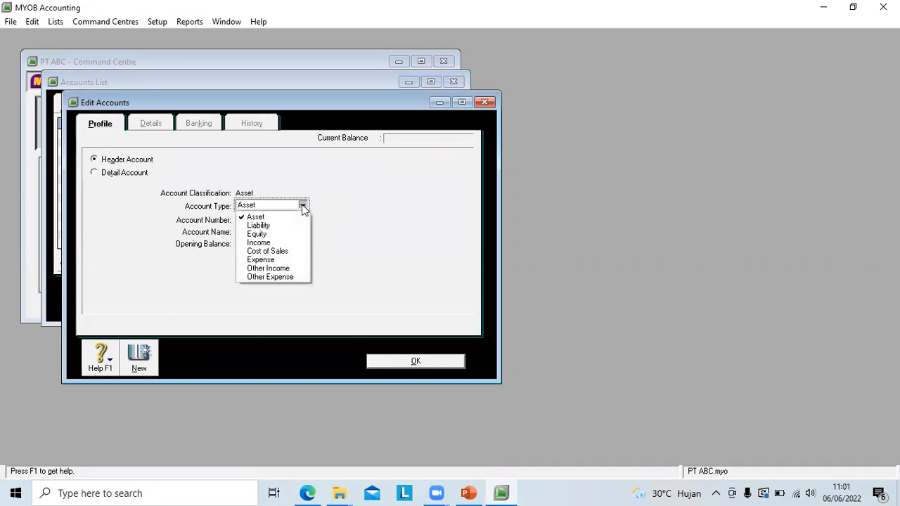
click(94, 174)
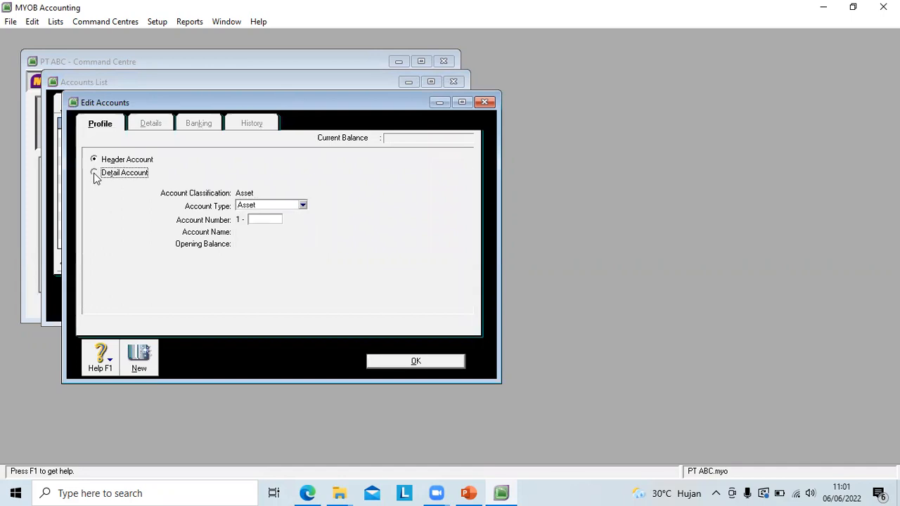
click(331, 205)
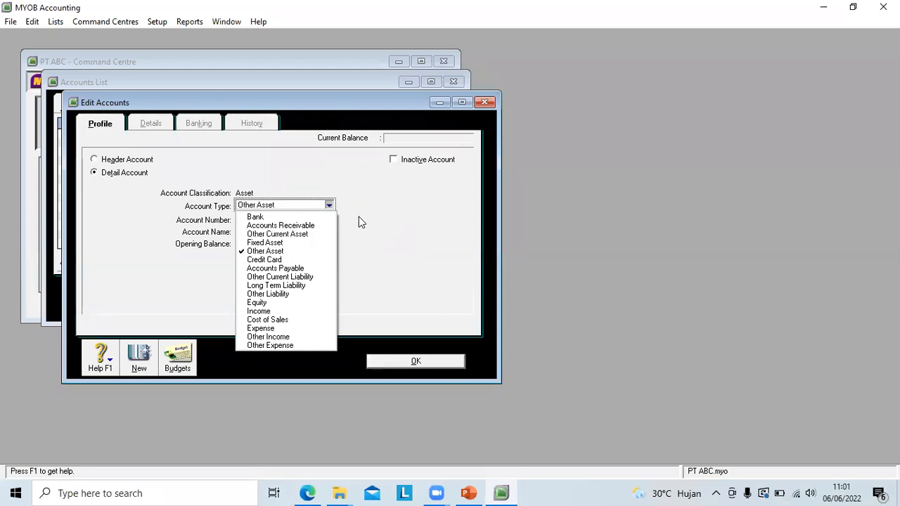
click(373, 237)
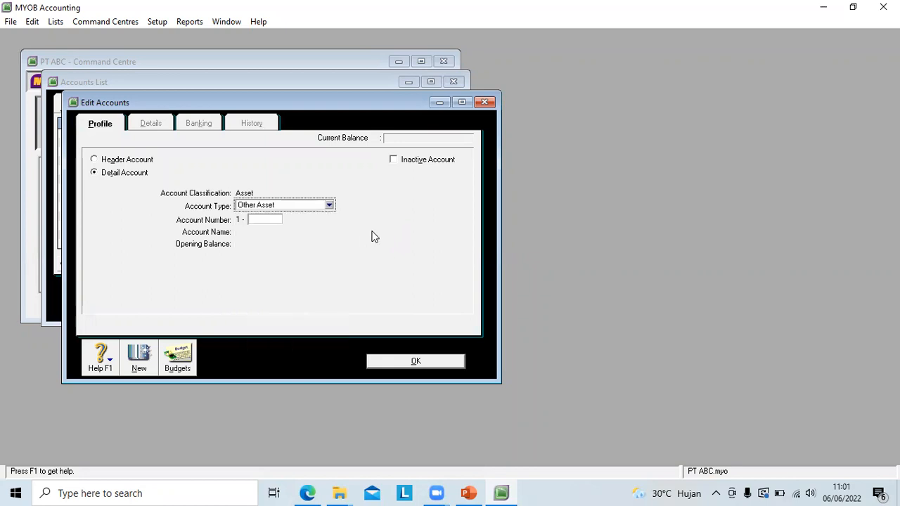
Step: Set the new Other Asset account's number to 1-1322
click(259, 220)
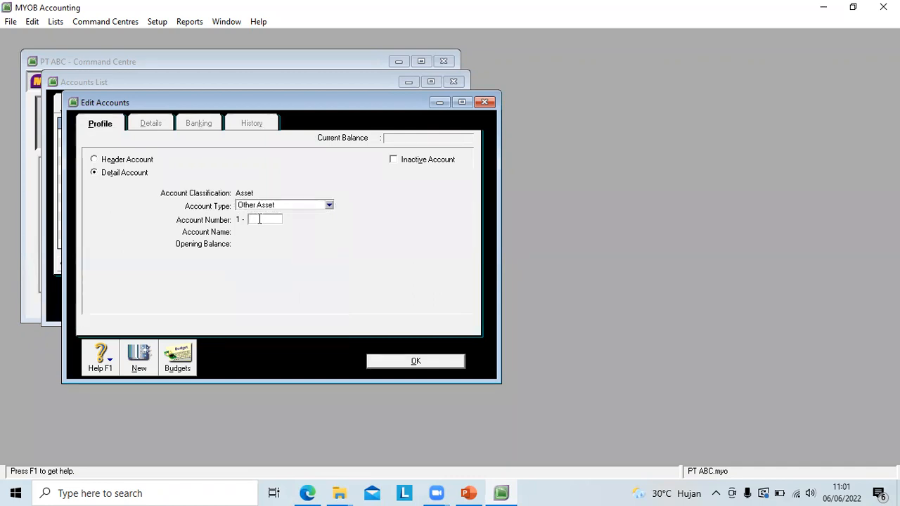
text(1322)
key(Tab)
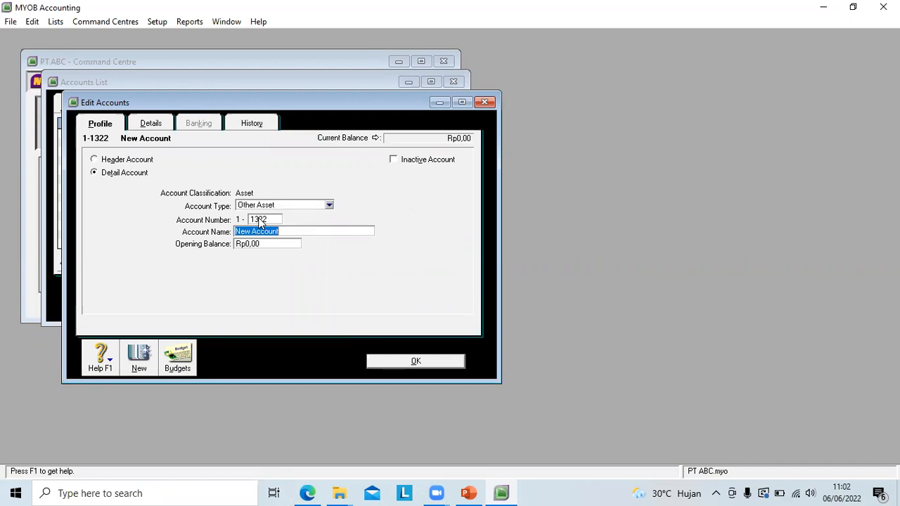
Step: Name account 1-1322 Peralatan Kantor and save it
text(Peralatan Kantor)
key(Tab)
click(278, 242)
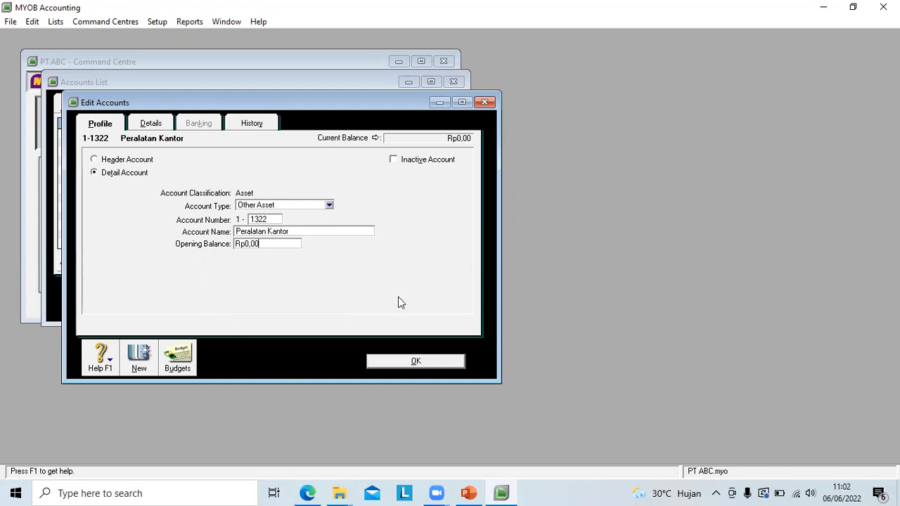
click(391, 361)
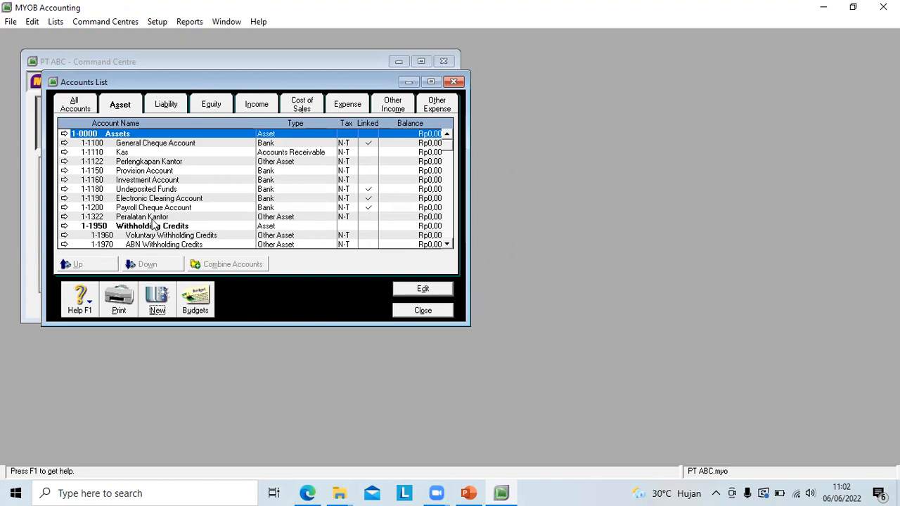
Step: Start a new liability account of type Other Current Liability with account number 2-1111
click(169, 107)
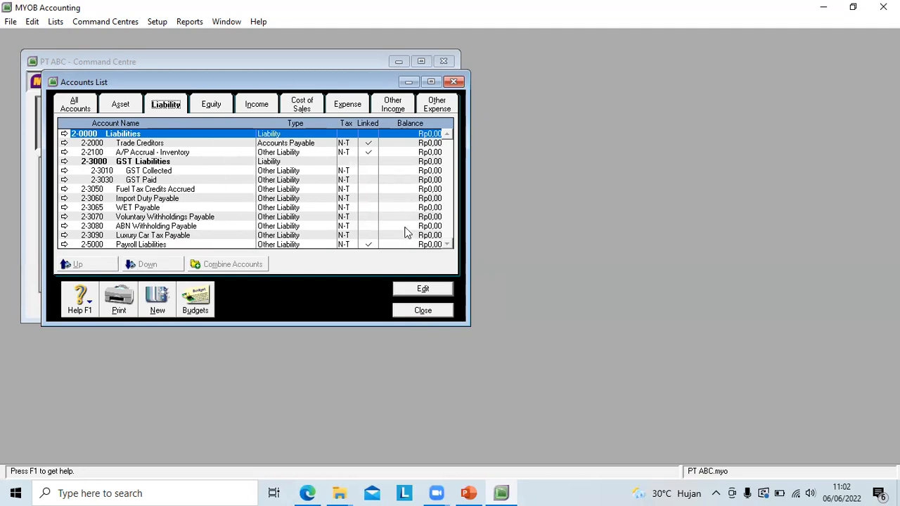
click(157, 304)
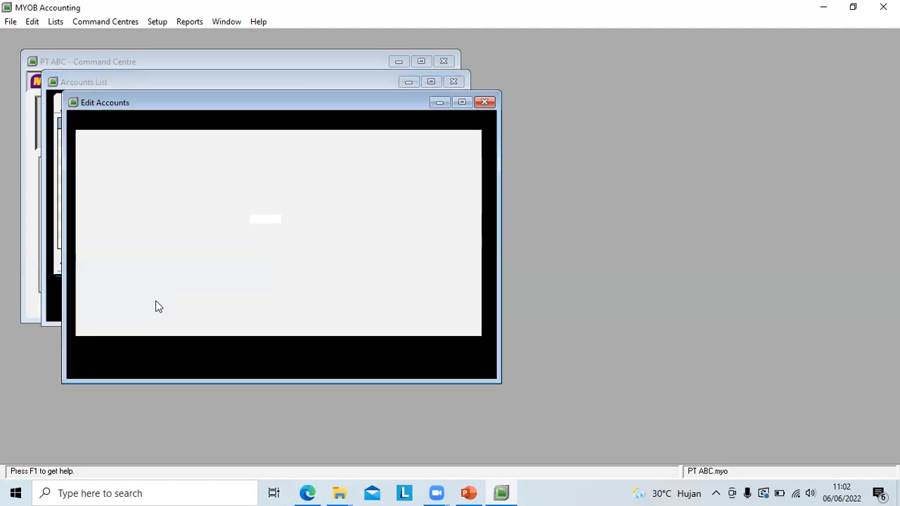
click(328, 205)
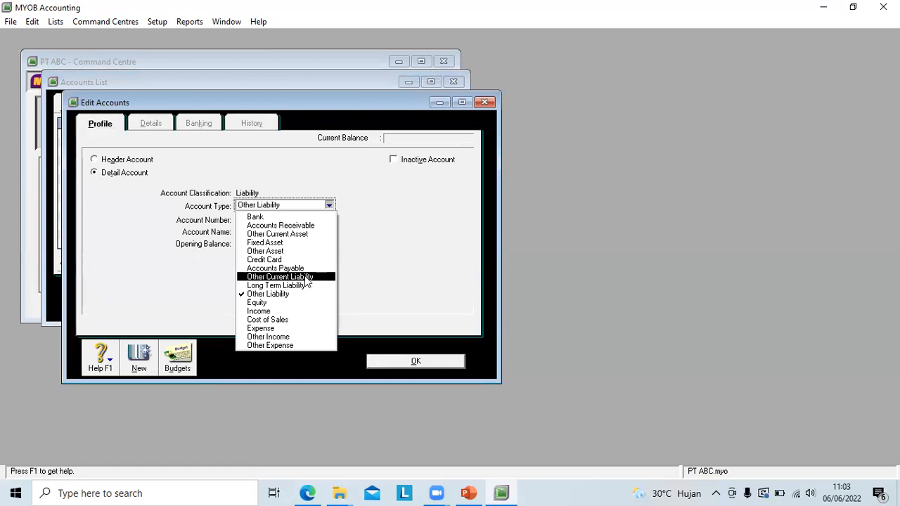
click(306, 278)
click(266, 222)
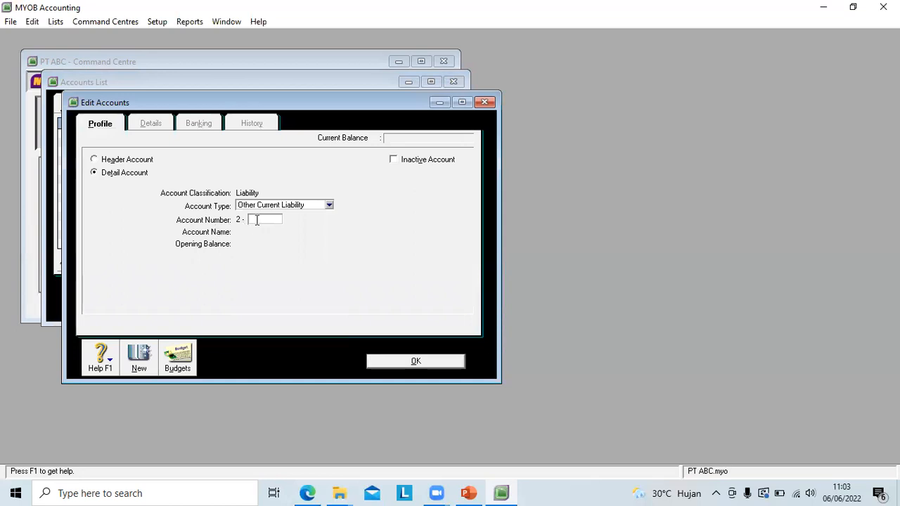
text(1111)
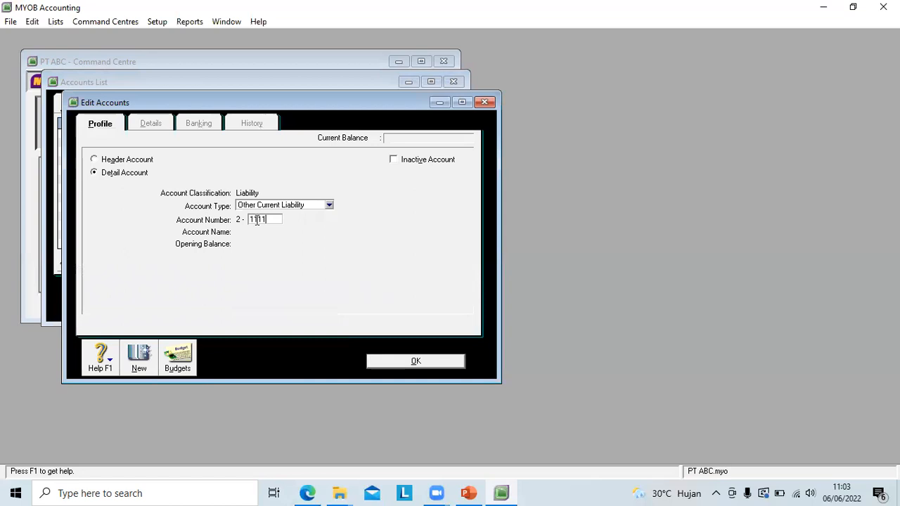
key(Tab)
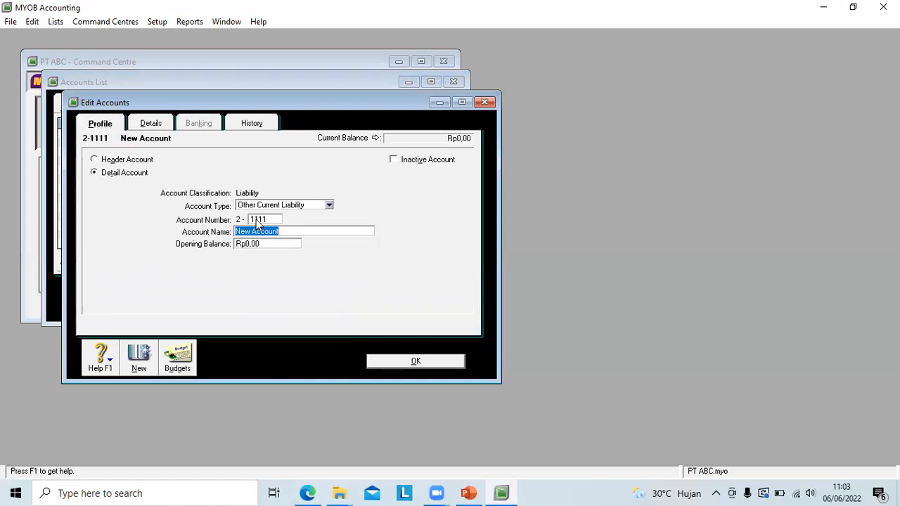
Step: Name account 2-1111 Utang Dagang and save it
text(Hutang Dagang)
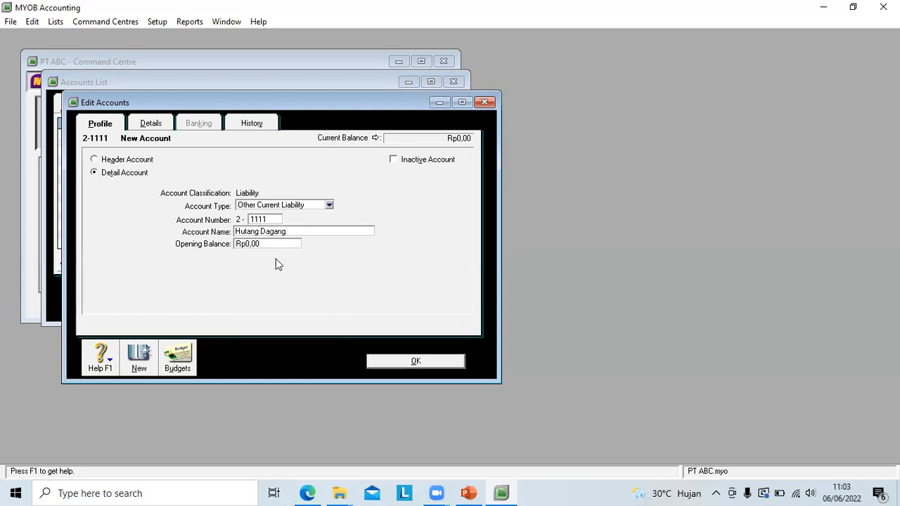
click(240, 232)
key(BackSpace)
text(U)
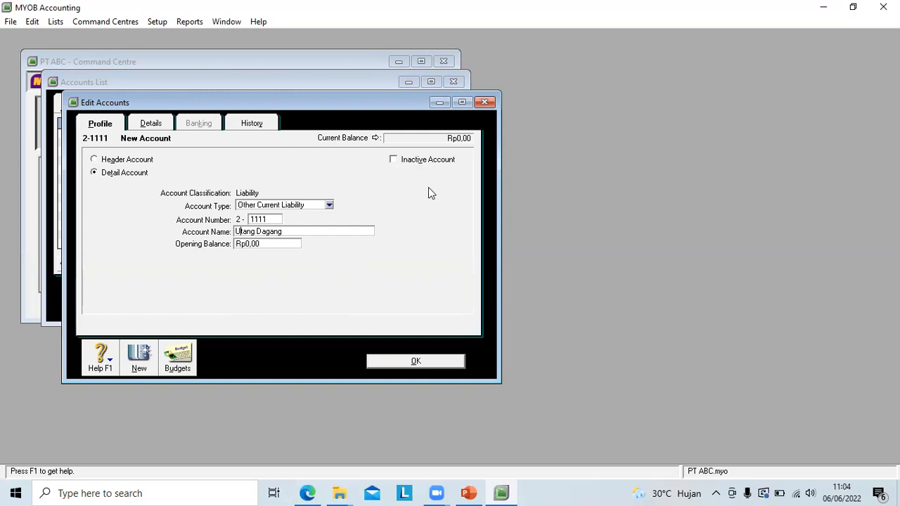
click(425, 363)
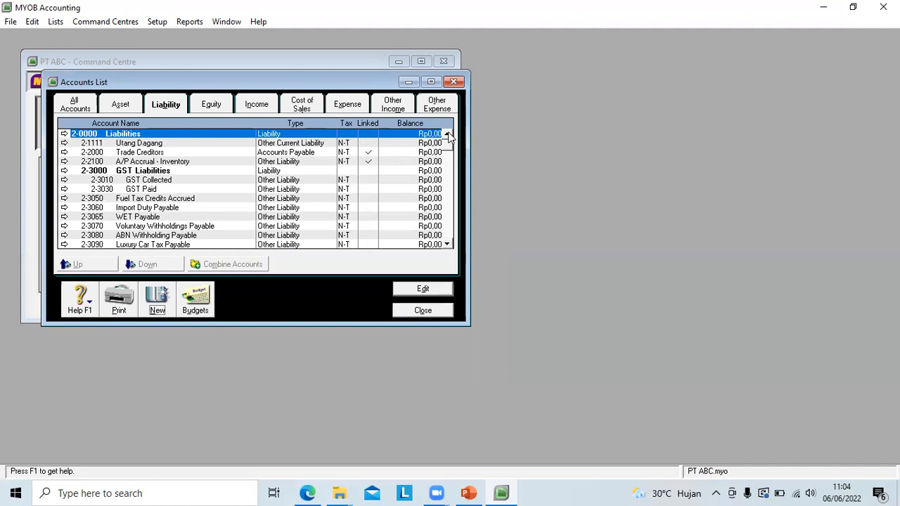
Step: Start another liability account of type Long Term Liability with account number 2-2111
click(168, 108)
click(156, 302)
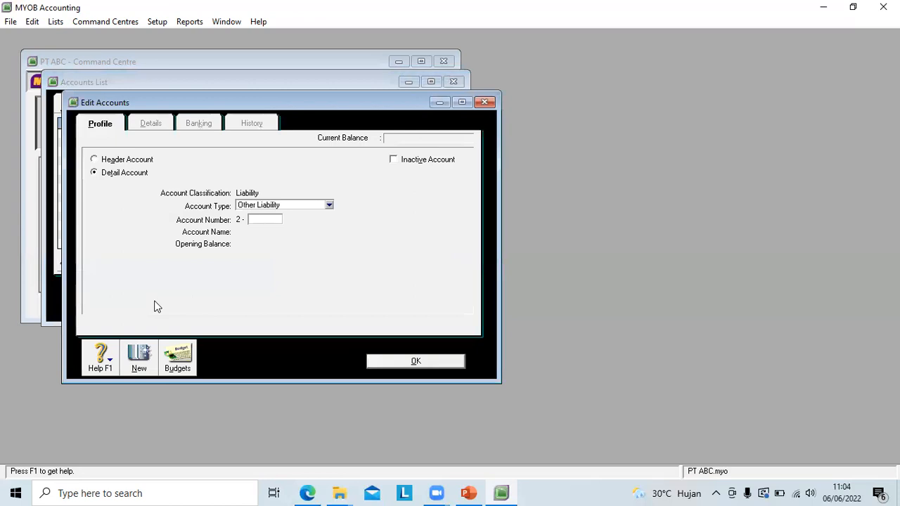
click(329, 205)
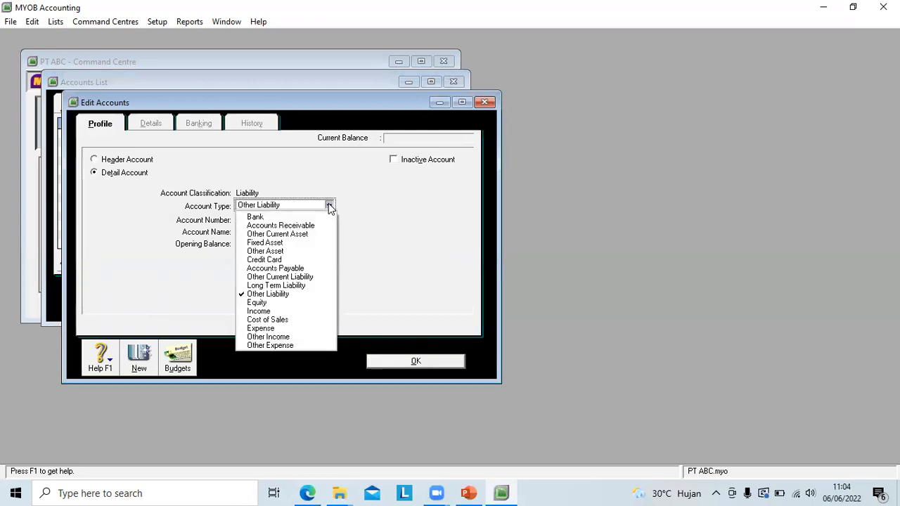
click(302, 286)
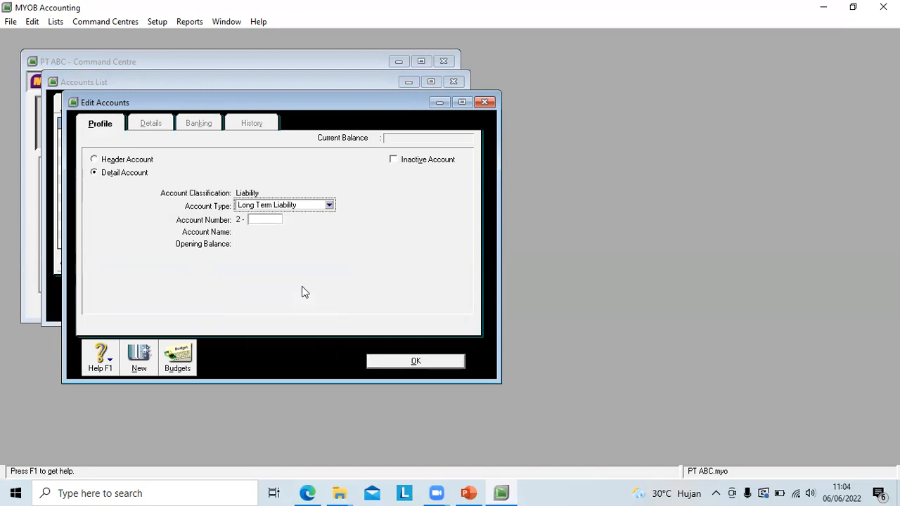
click(269, 217)
text(1)
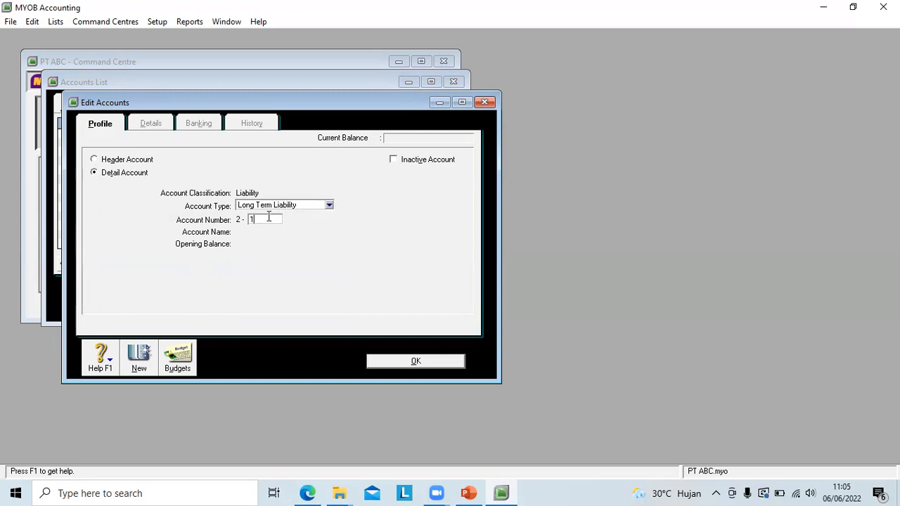
key(BackSpace)
text(2111)
key(Tab)
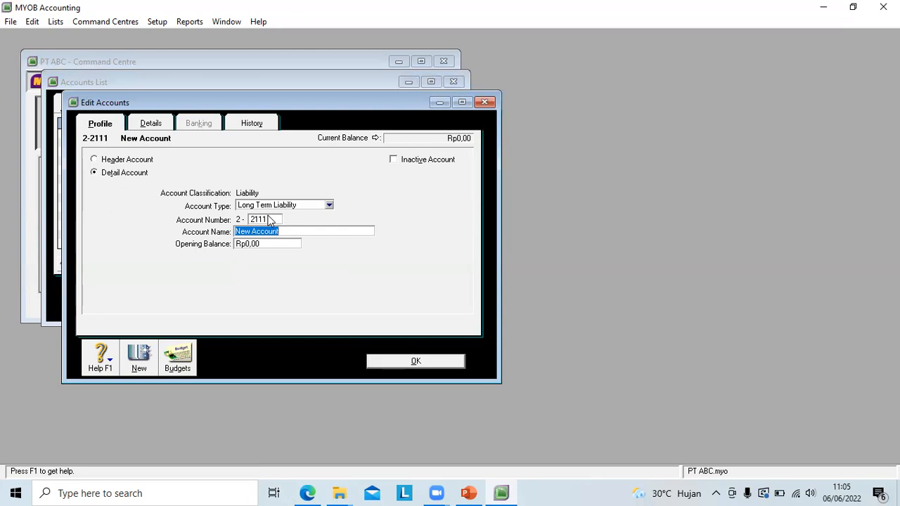
Step: Name account 2-2111 Utang Bank and save it
text(Utang Bank)
key(Tab)
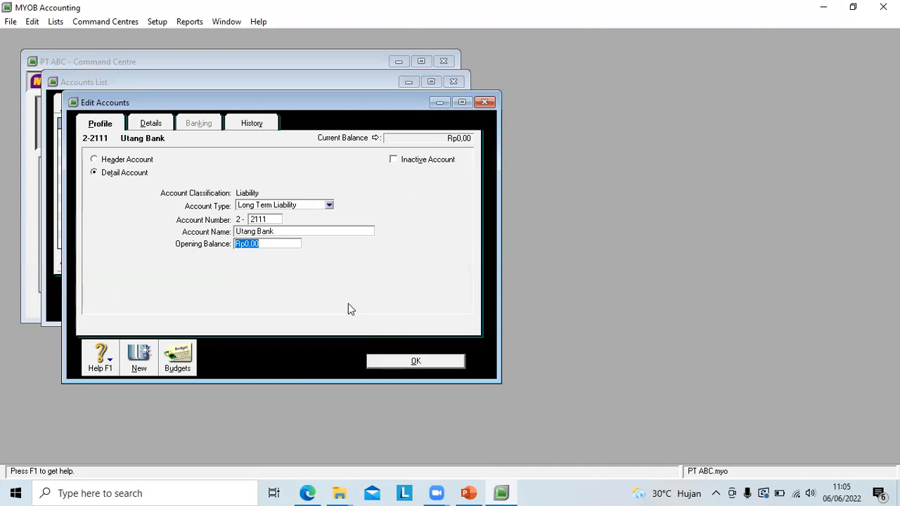
key(Tab)
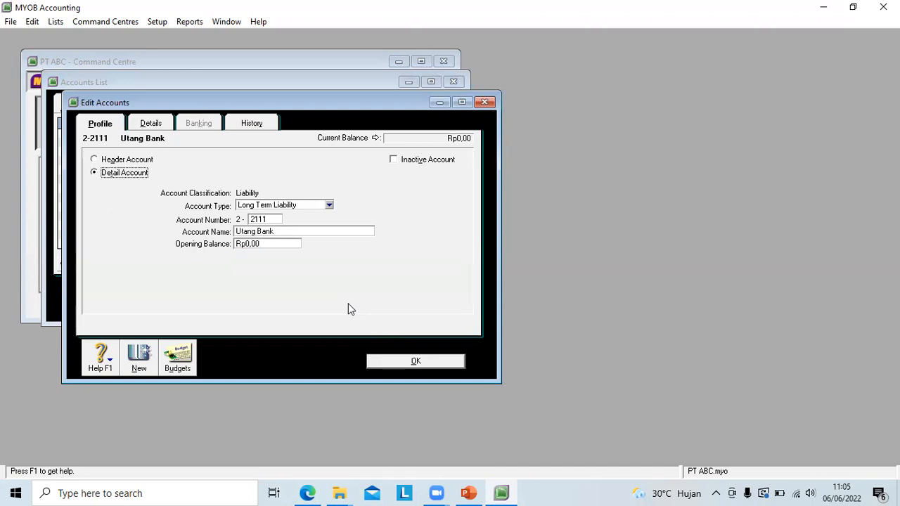
click(393, 360)
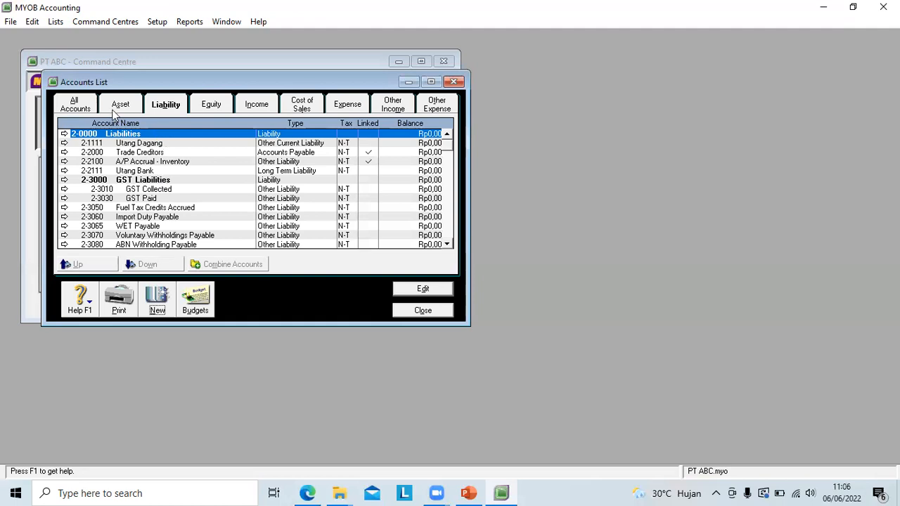
Step: Start a new account in the Expense category with account number 6-1321
click(258, 104)
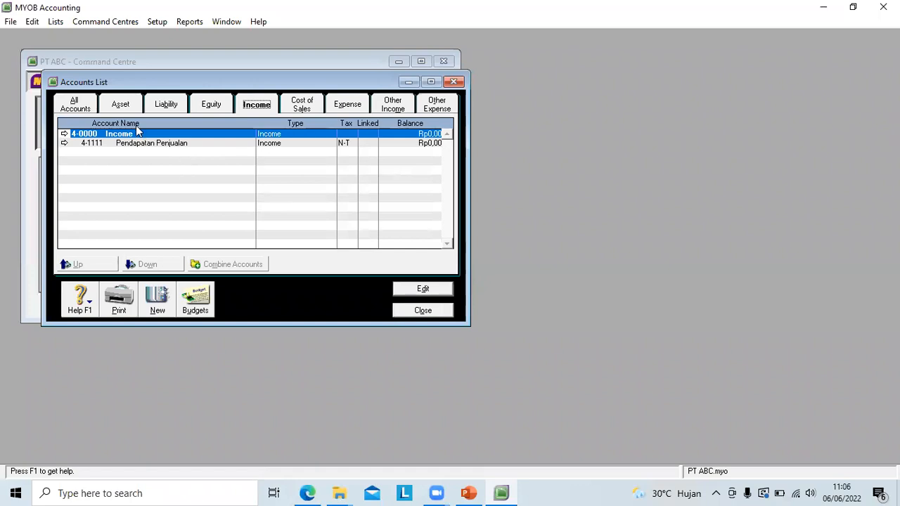
click(349, 105)
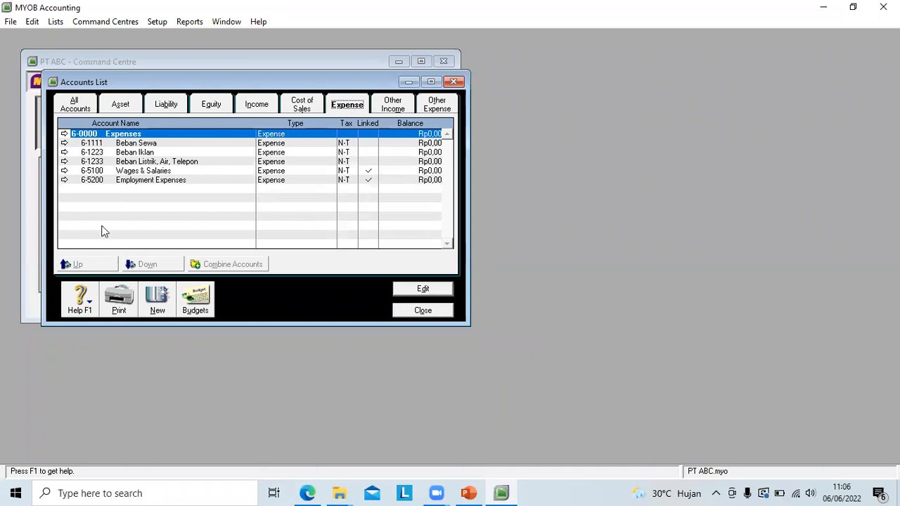
click(158, 301)
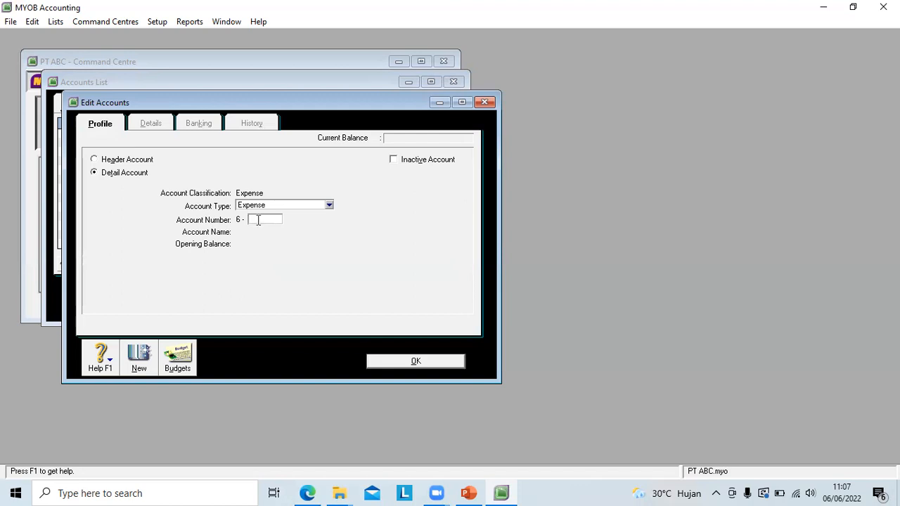
text(130)
text(1321)
key(Tab)
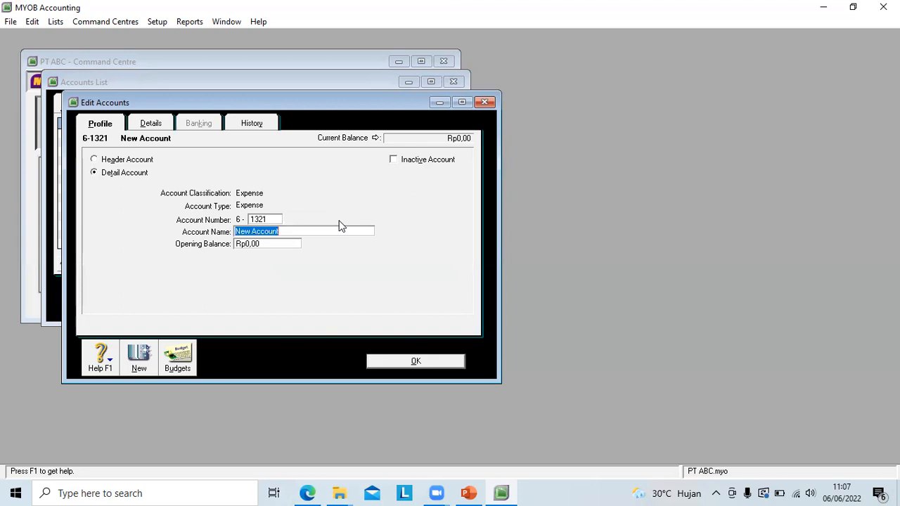
Step: Name account 6-1321 Beban Gaji Karyawan and save it
text(Beban Gaji Ka)
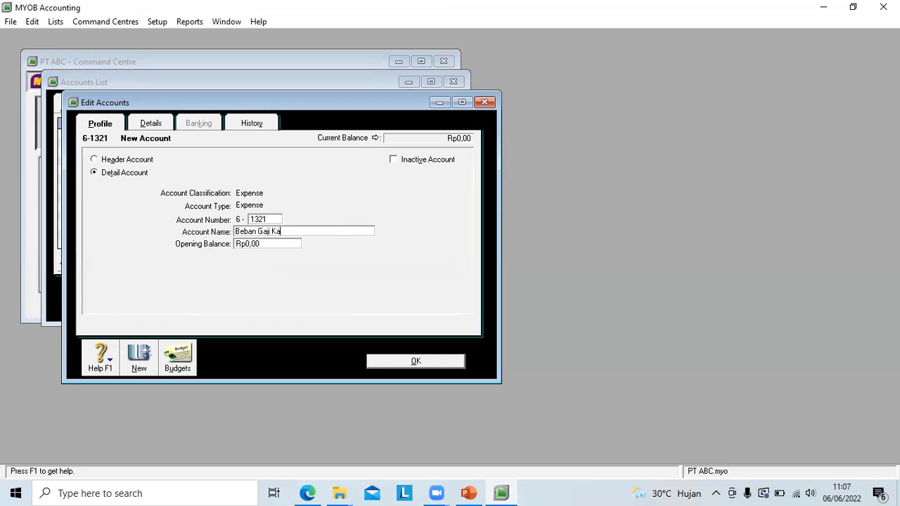
text(ryawan)
key(Tab)
key(Tab)
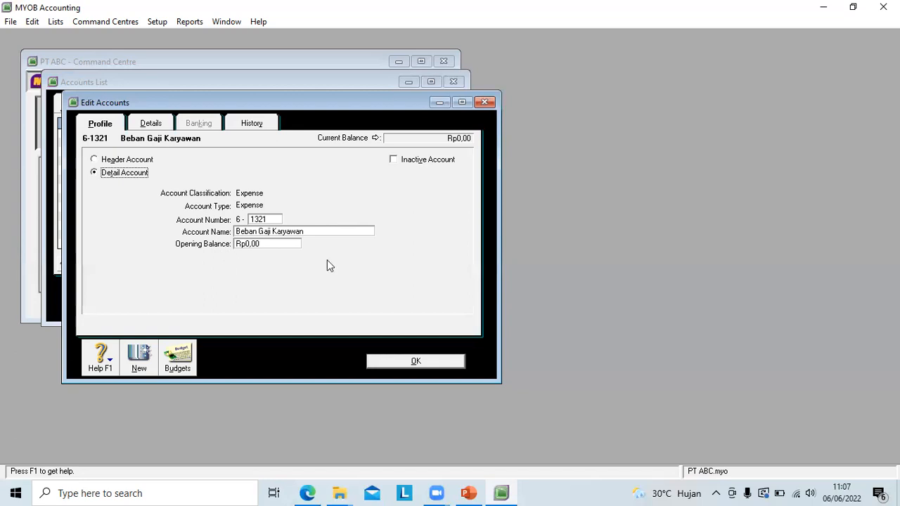
click(402, 363)
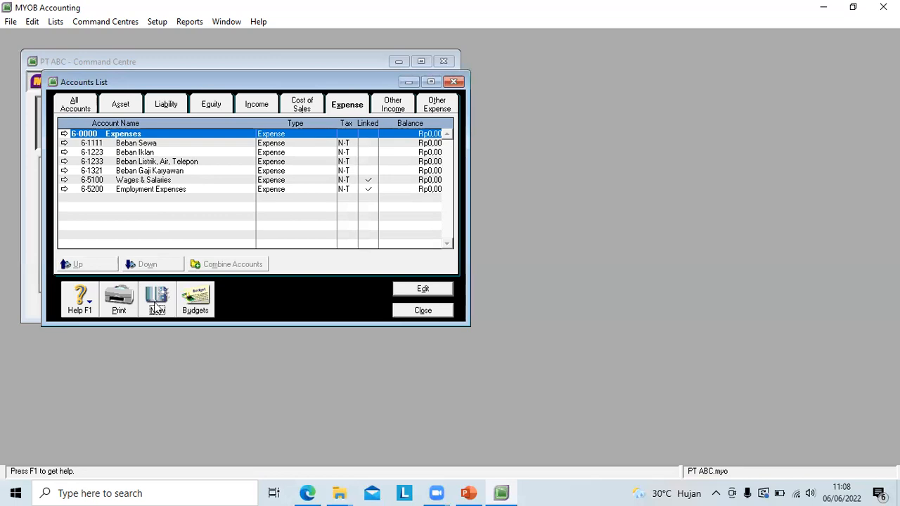
Step: Start a new account in the Other Expense category with account number 9-1111
click(436, 106)
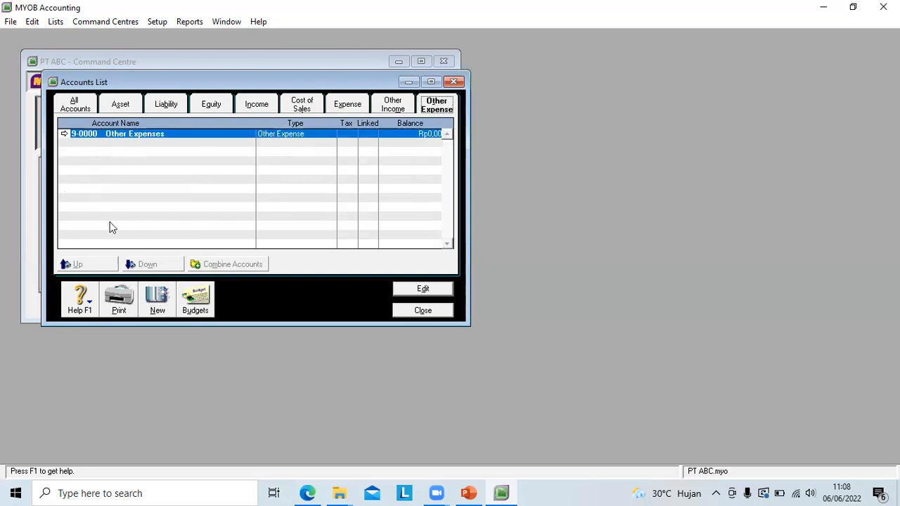
click(159, 307)
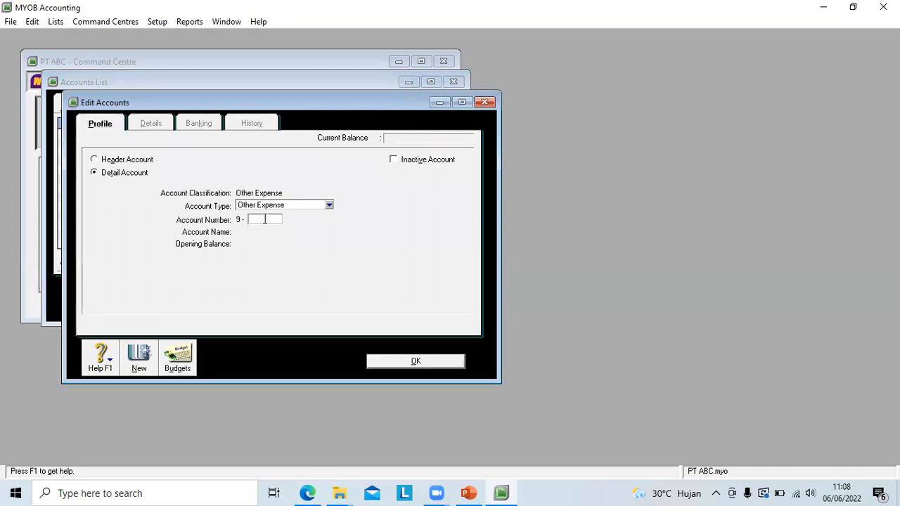
text(1111)
key(Tab)
Step: Name account 9-1111 Prive, save it and close the accounts list
key(BackSpace)
text(Prive)
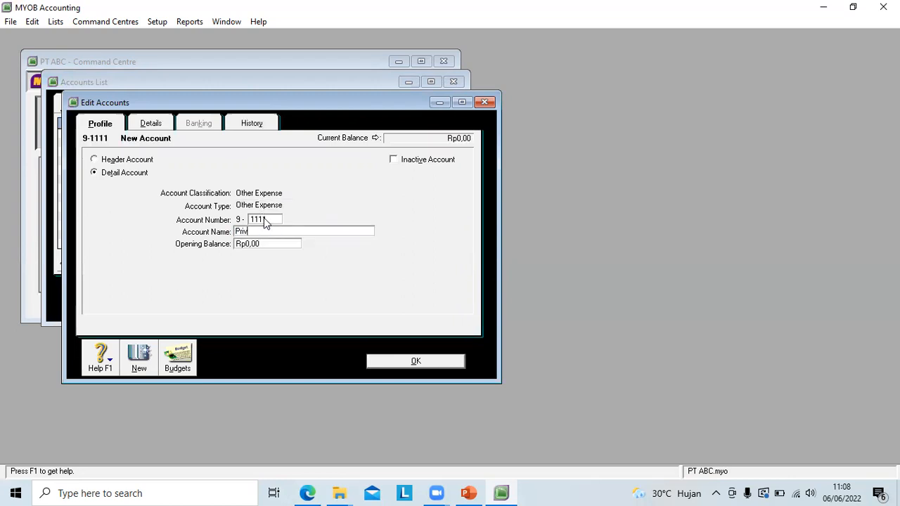
key(Tab)
key(Tab)
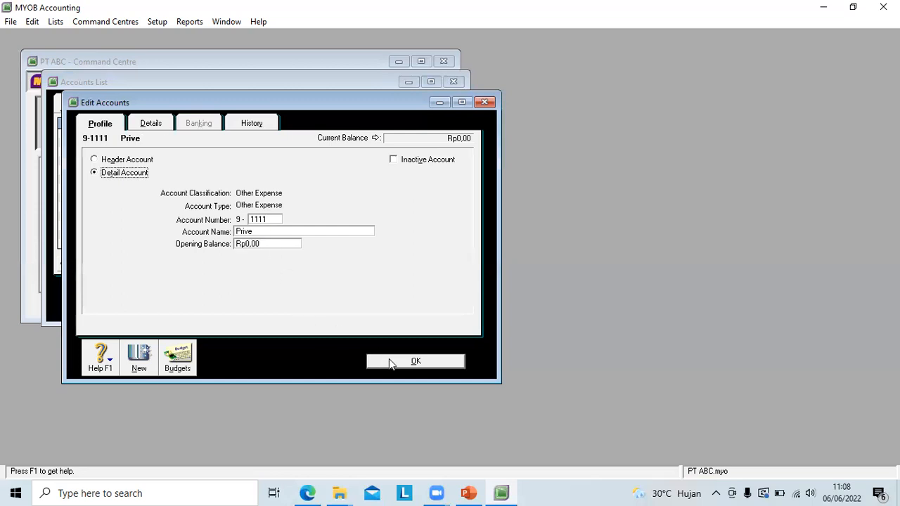
click(390, 361)
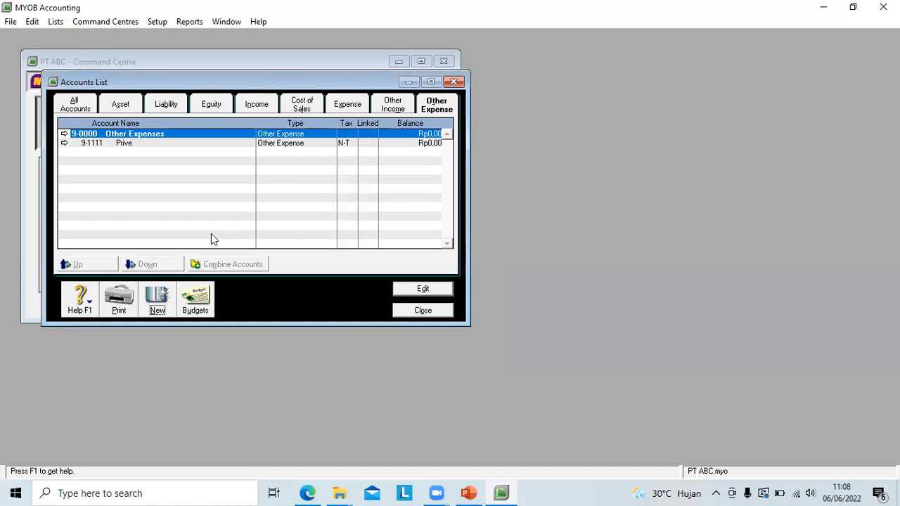
click(415, 314)
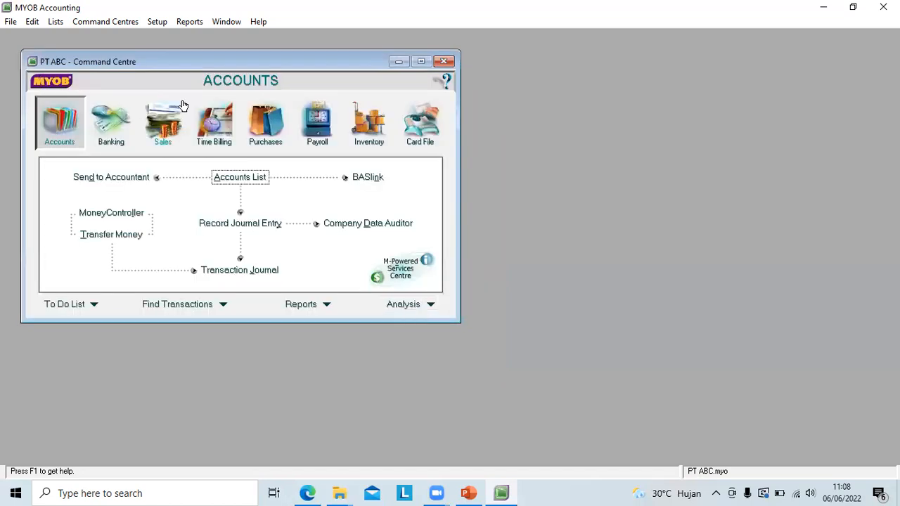
Step: Reopen the list of all accounts and mark liability account 2-3050 Fuel Tax Credits Accrued as inactive
click(232, 180)
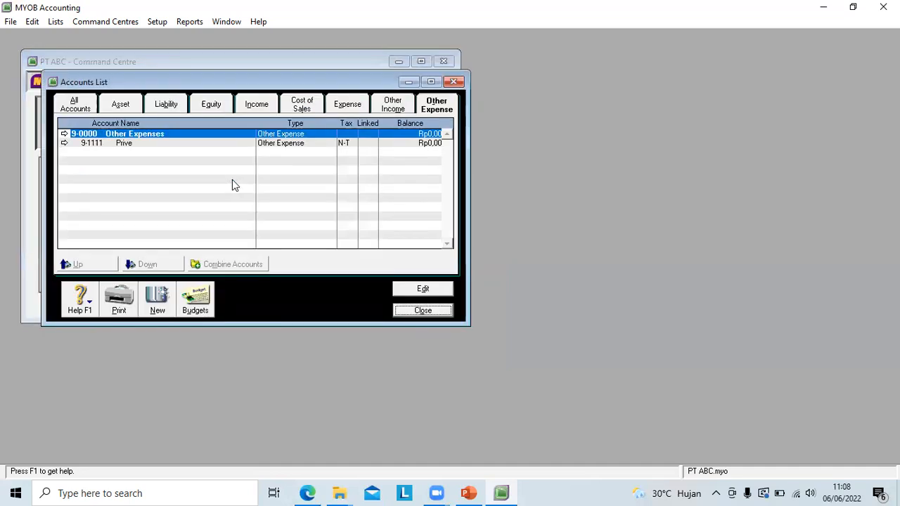
click(76, 107)
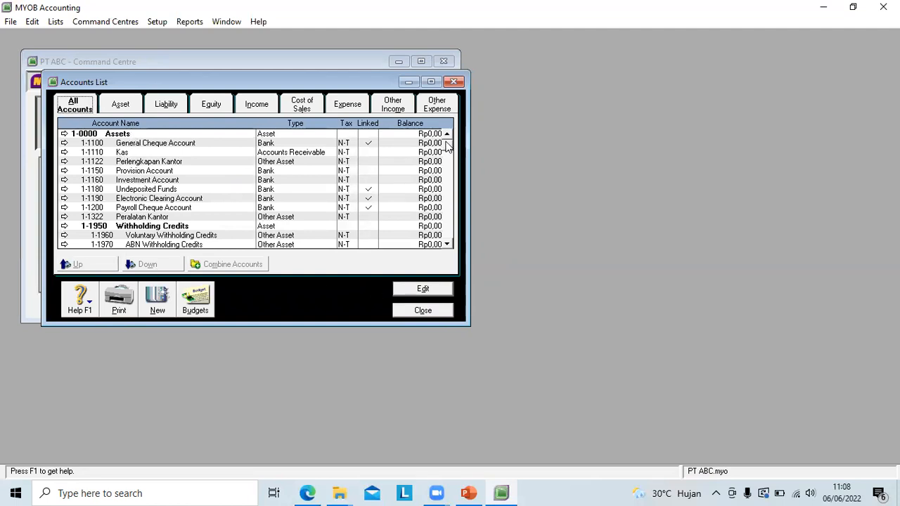
drag(447, 142, 450, 188)
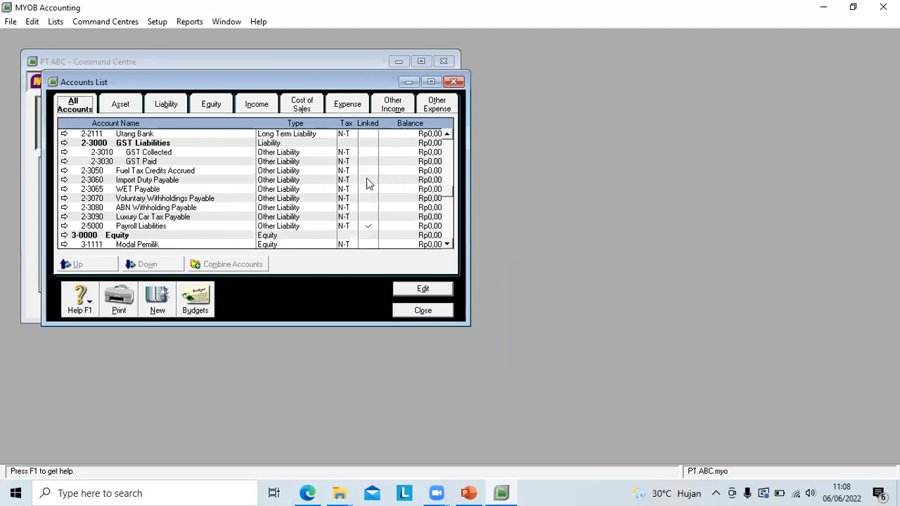
click(162, 174)
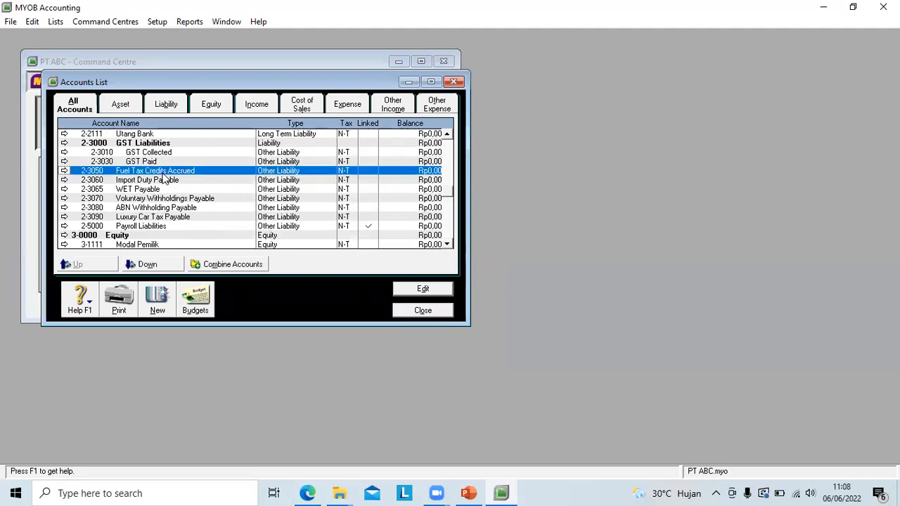
right_click(177, 171)
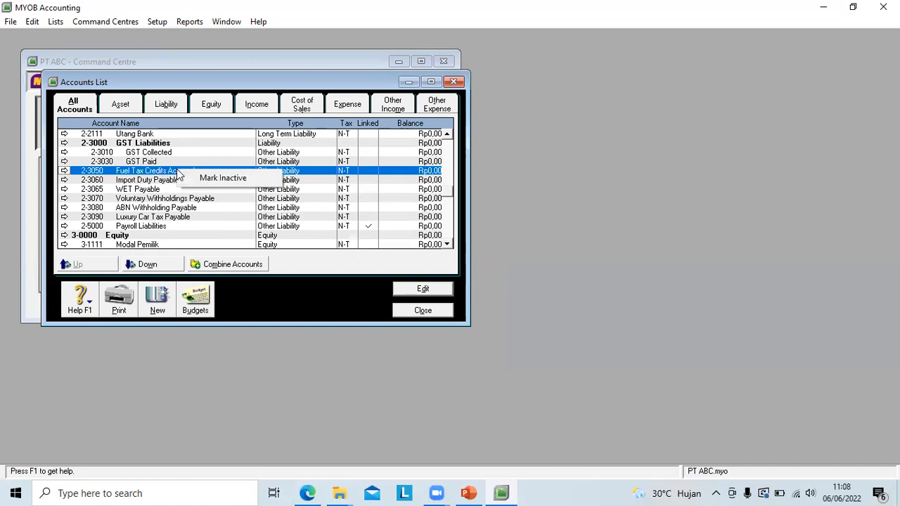
click(215, 181)
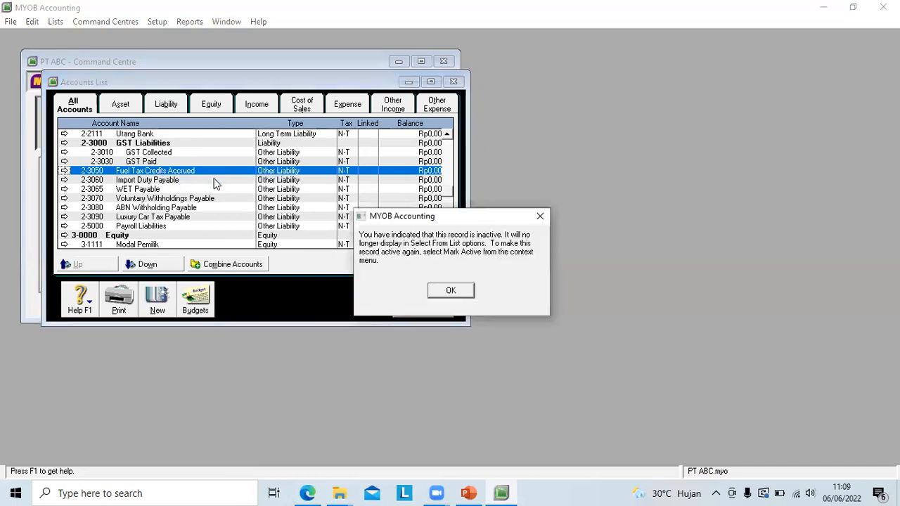
click(451, 291)
Step: Mark liability account 2-3060 Import Duty Payable as inactive and close the accounts list
click(179, 180)
right_click(180, 180)
click(215, 188)
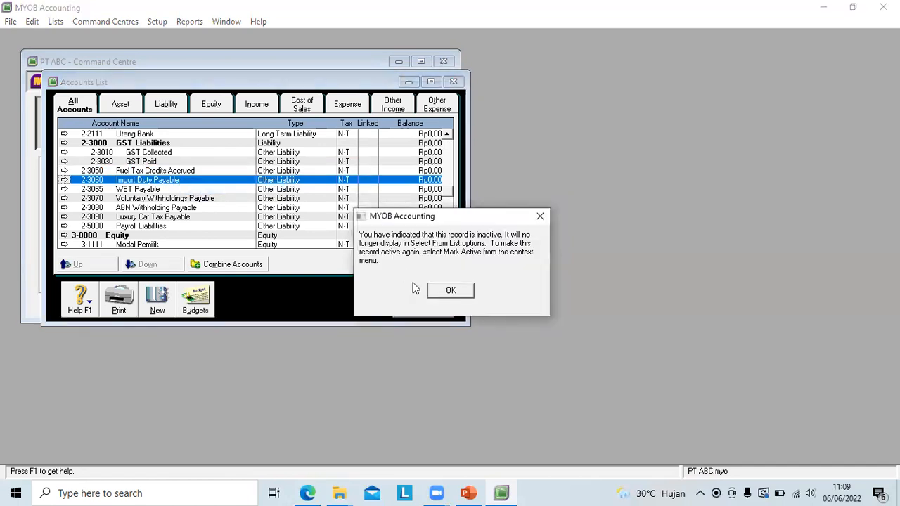
click(445, 294)
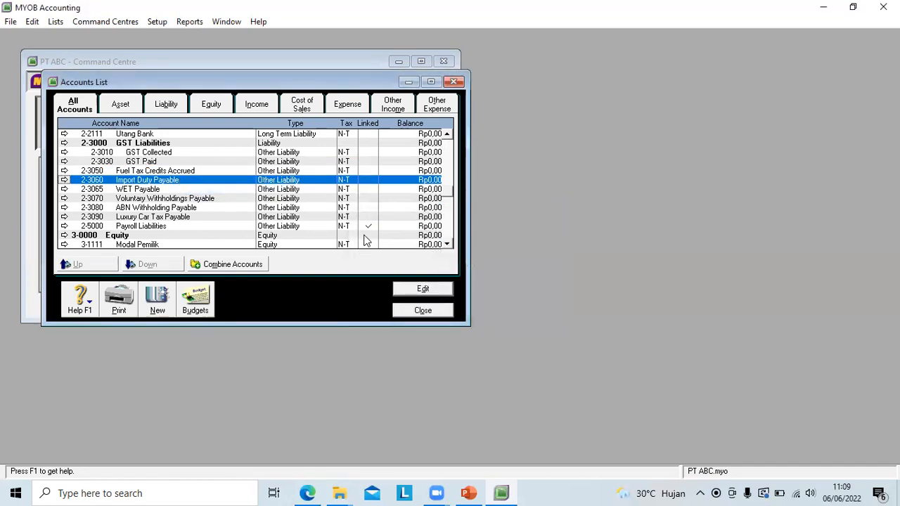
click(367, 216)
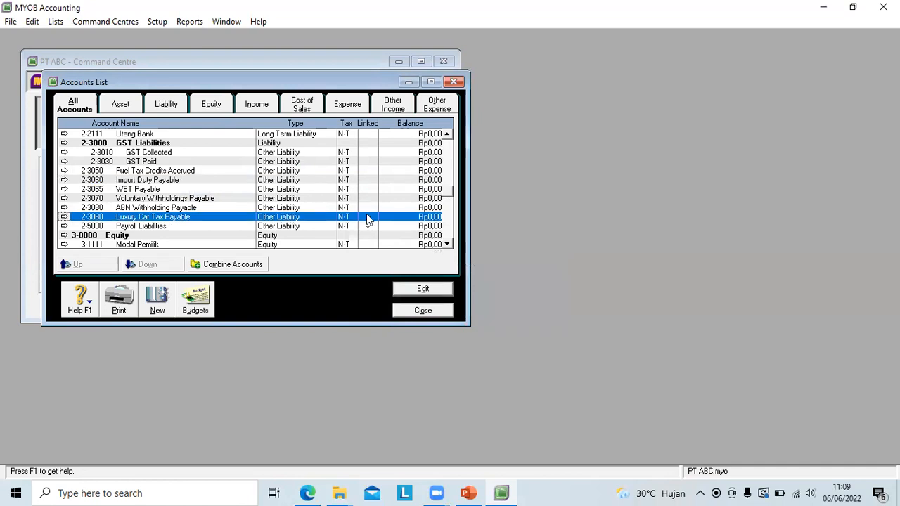
click(422, 310)
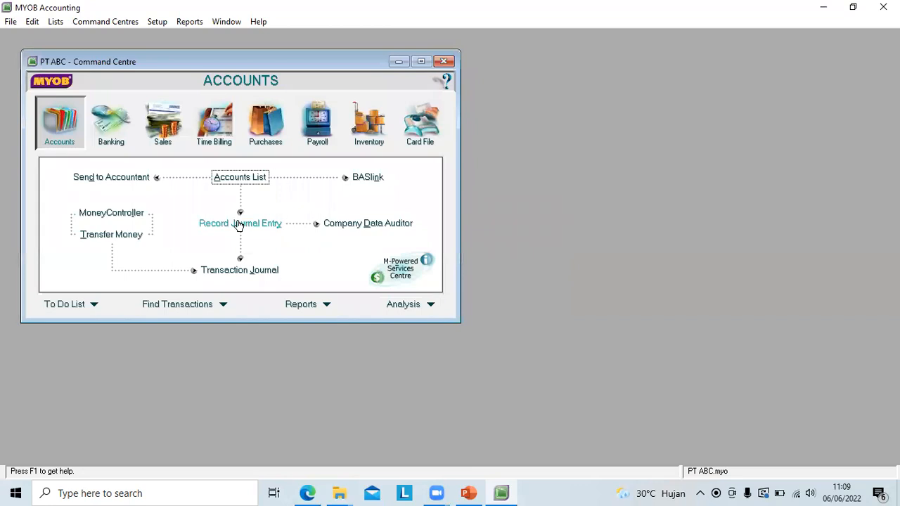
Step: Start a new general journal entry dated 01/03/2020
click(233, 225)
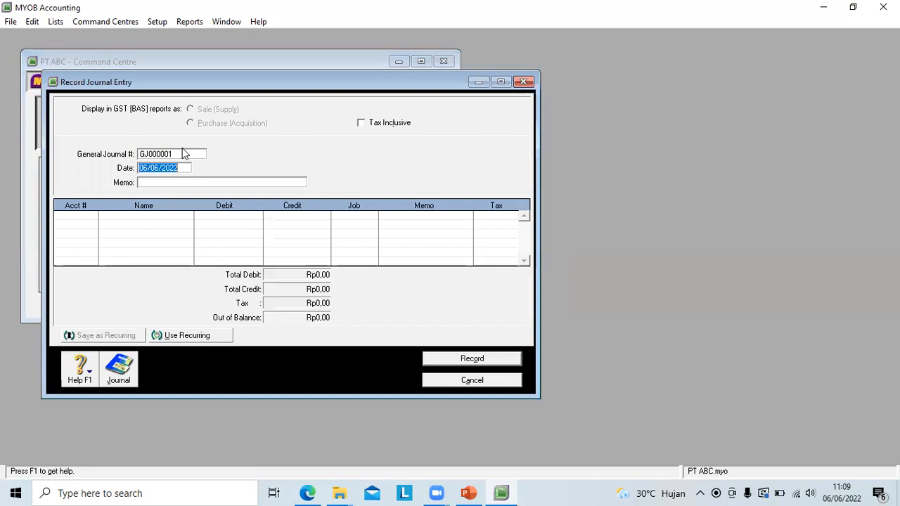
click(147, 167)
key(BackSpace)
text(1)
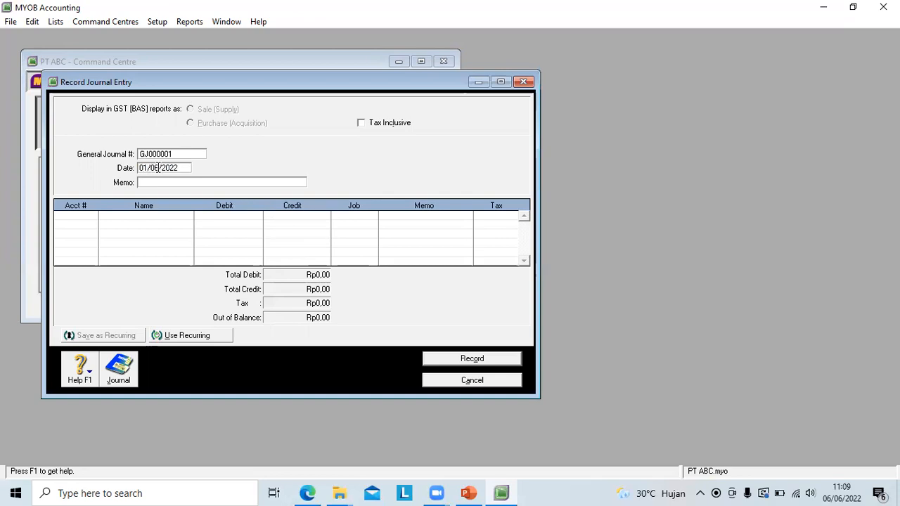
click(158, 168)
key(BackSpace)
text(3)
click(179, 167)
key(BackSpace)
text(0)
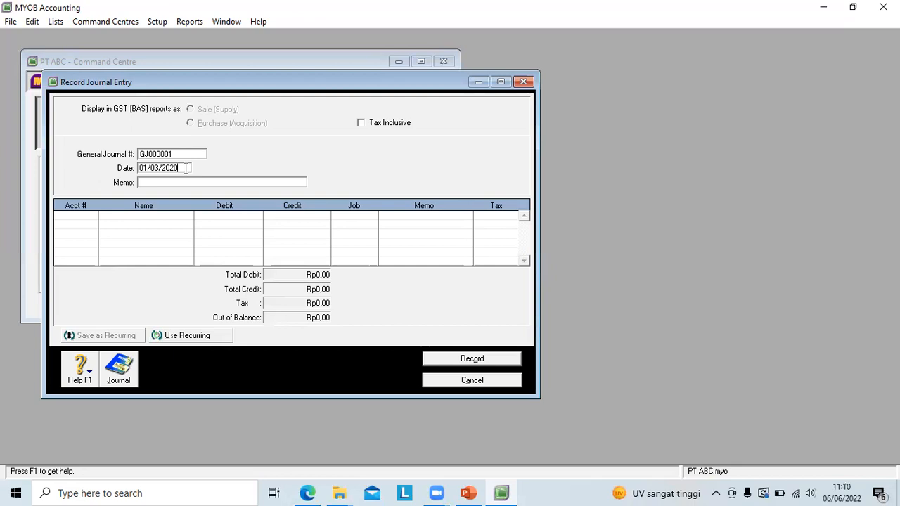
Step: Enter the journal memo "Pemilik Membuka Rekening untuk setoran awal modal"
click(154, 183)
text(Pemilik Membuka Rekening)
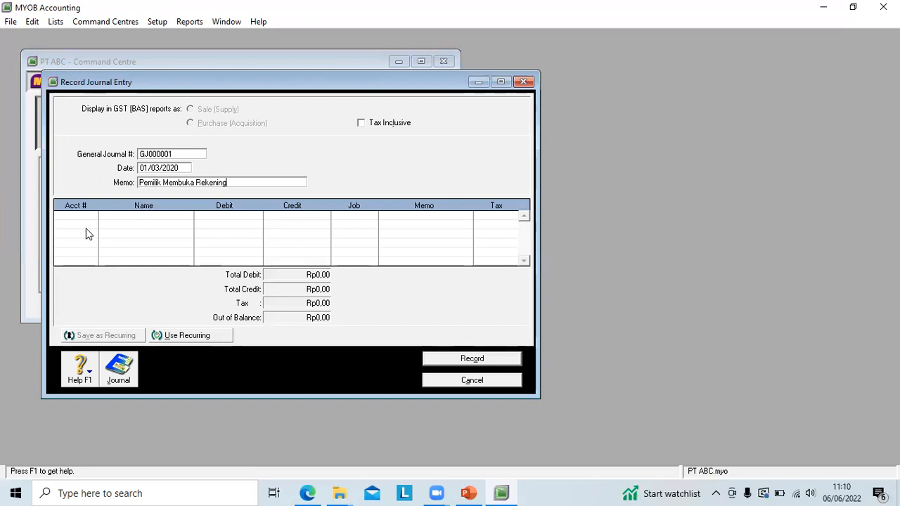
text(untuk)
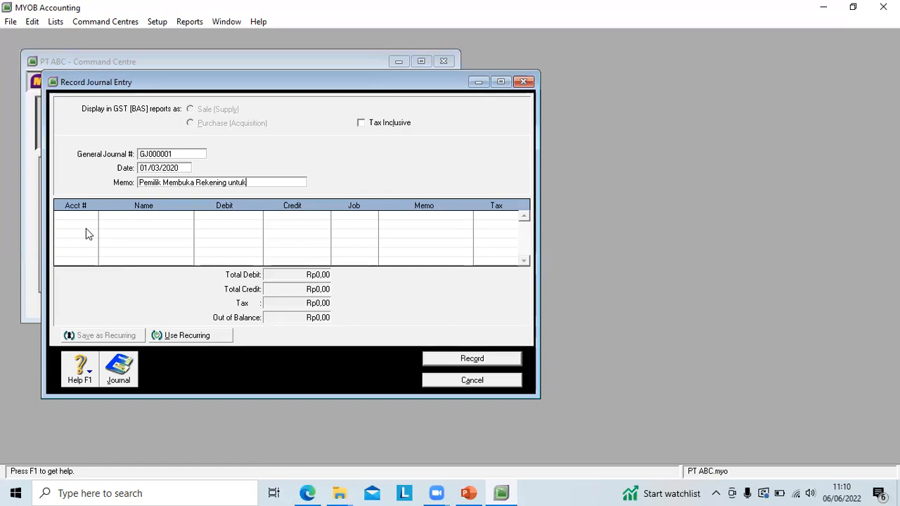
text( setoran awal modal)
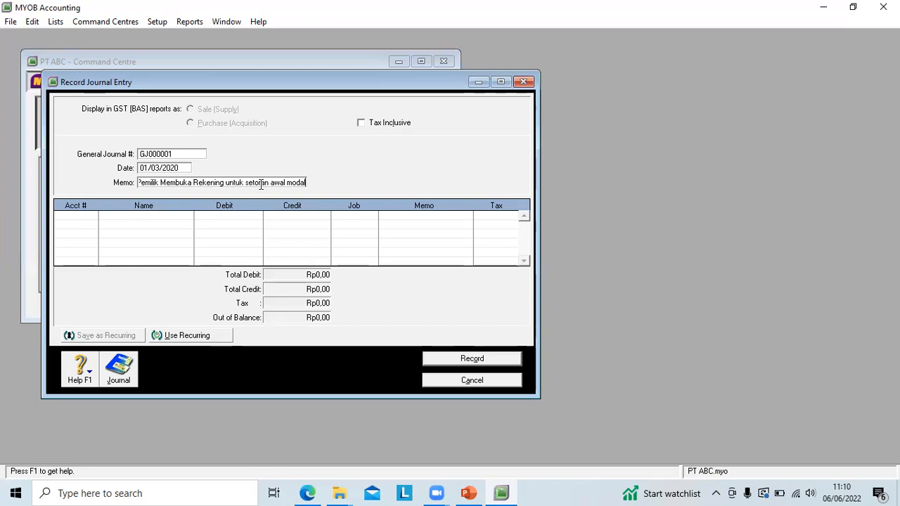
Step: Add a first journal line debiting account 1-1110 Kas with Rp100.000.000
click(81, 216)
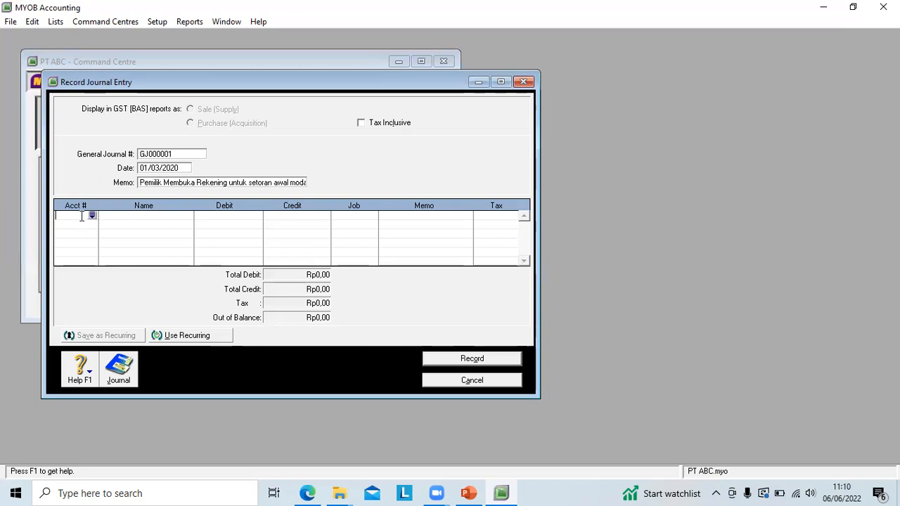
key(Tab)
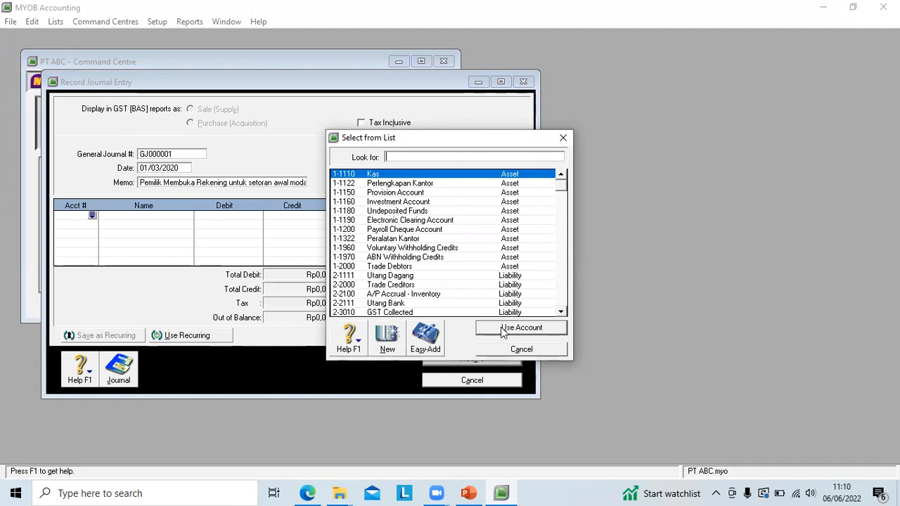
text(1-1110)
click(501, 328)
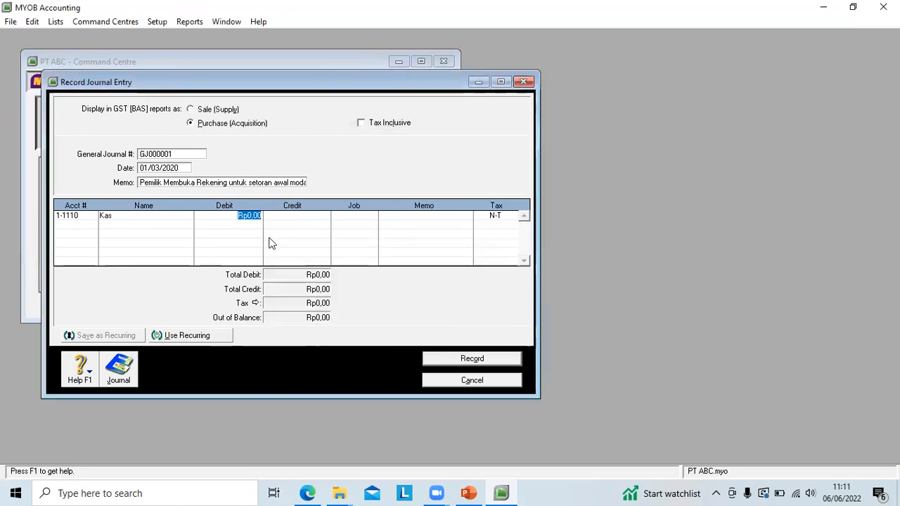
text(10000)
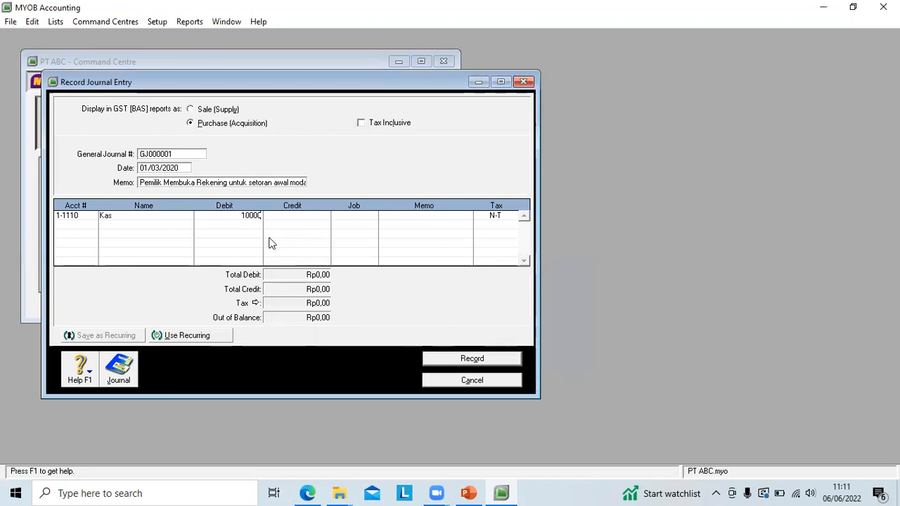
text(0000)
key(Return)
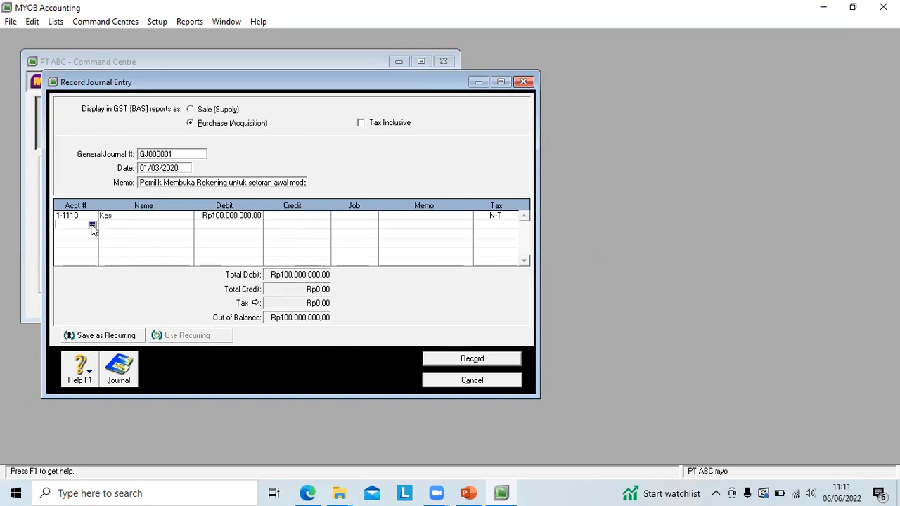
Step: Add a second line crediting account 3-1111 Modal Pemilik with Rp100.000.000 and record the journal entry
click(91, 227)
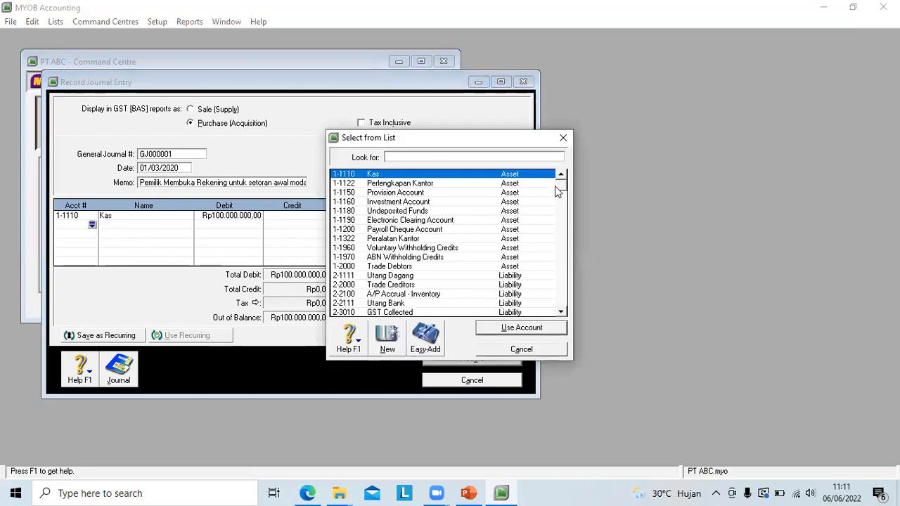
drag(559, 187, 560, 198)
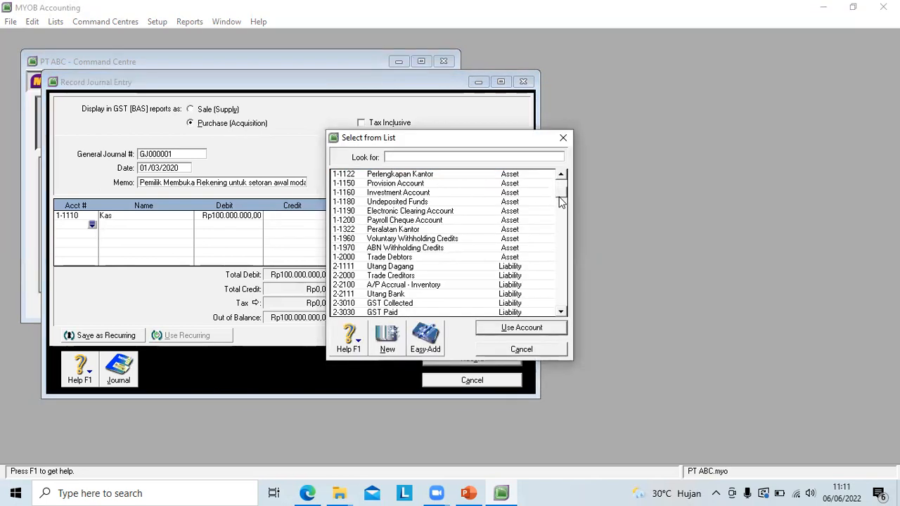
click(560, 312)
scroll(560, 312, down, 3)
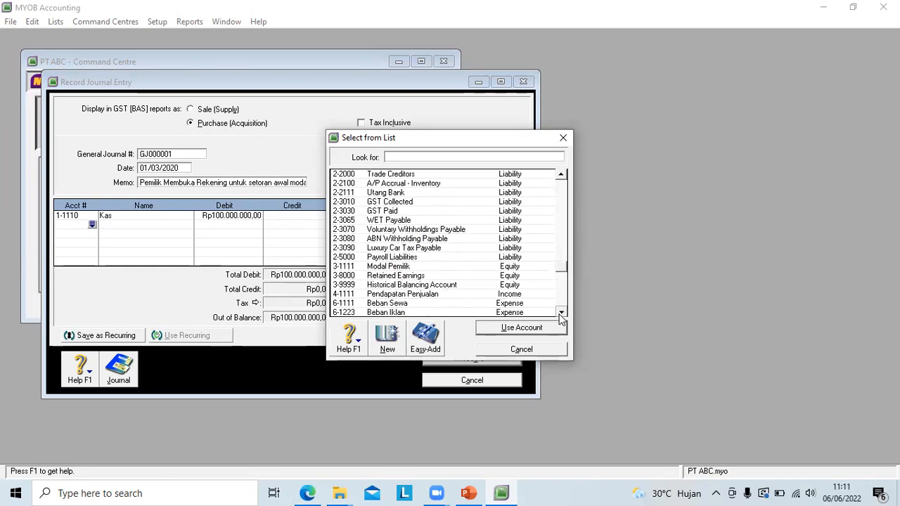
click(394, 267)
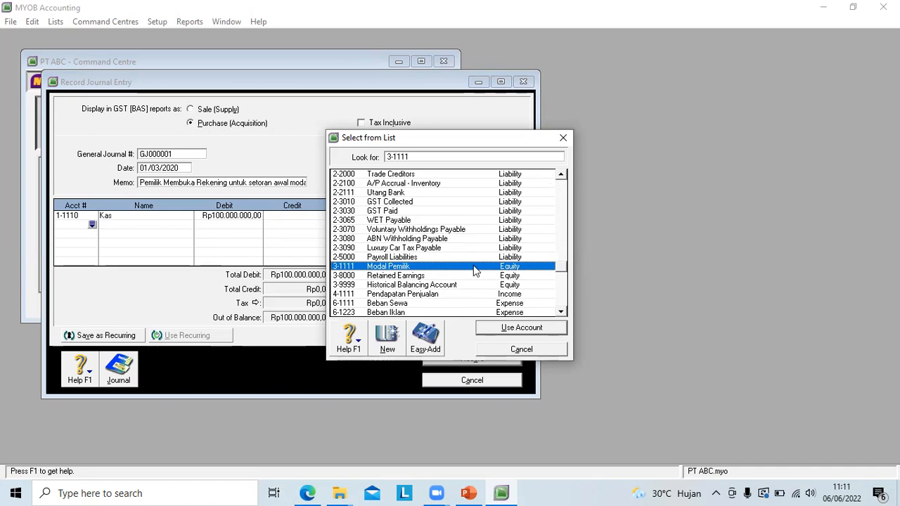
click(513, 327)
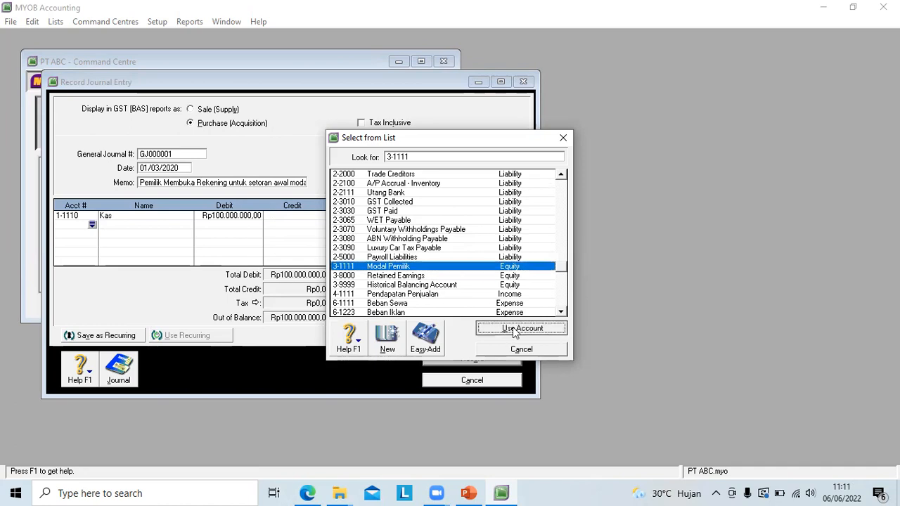
click(296, 227)
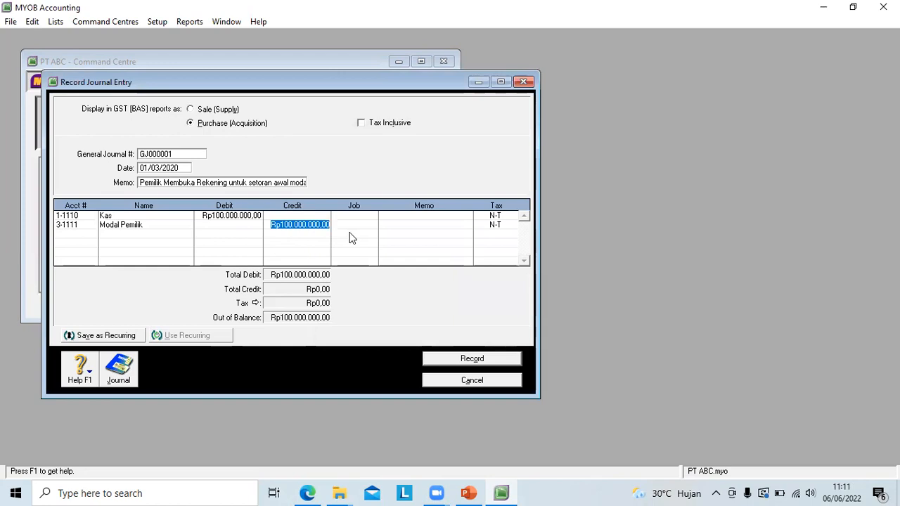
key(Return)
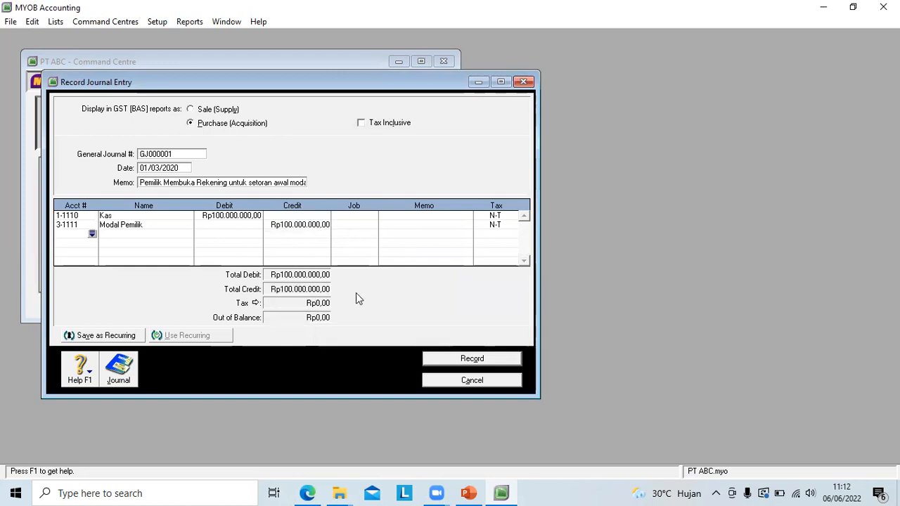
click(463, 363)
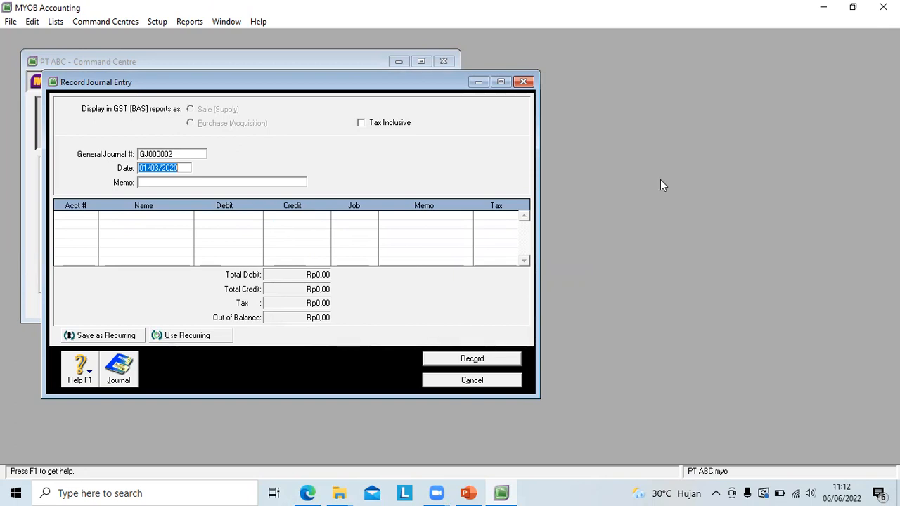
Step: Set the new general journal entry's date to 02/03/2020
click(147, 170)
key(BackSpace)
text(2)
Step: Enter the journal memo "Menyewa Ruangan untuk Kantor"
click(151, 182)
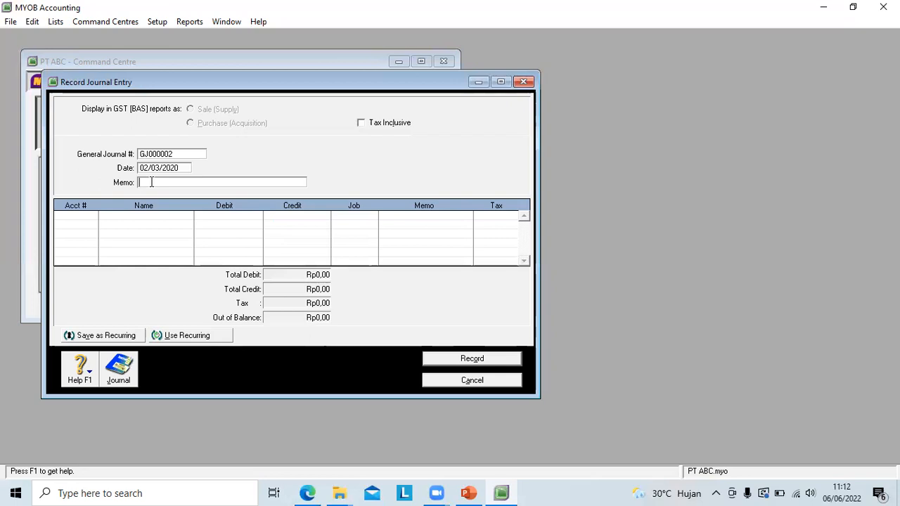
text(Menyewa ruangan u)
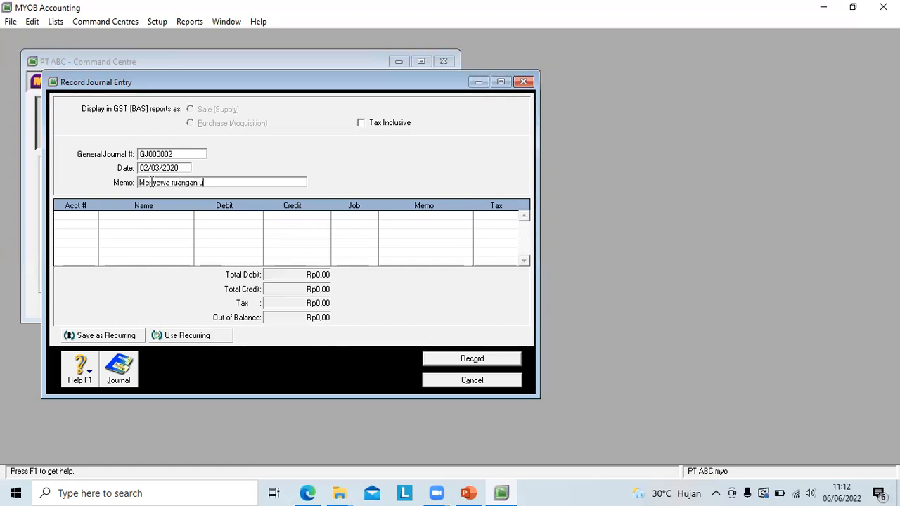
text(ntuk Kantor)
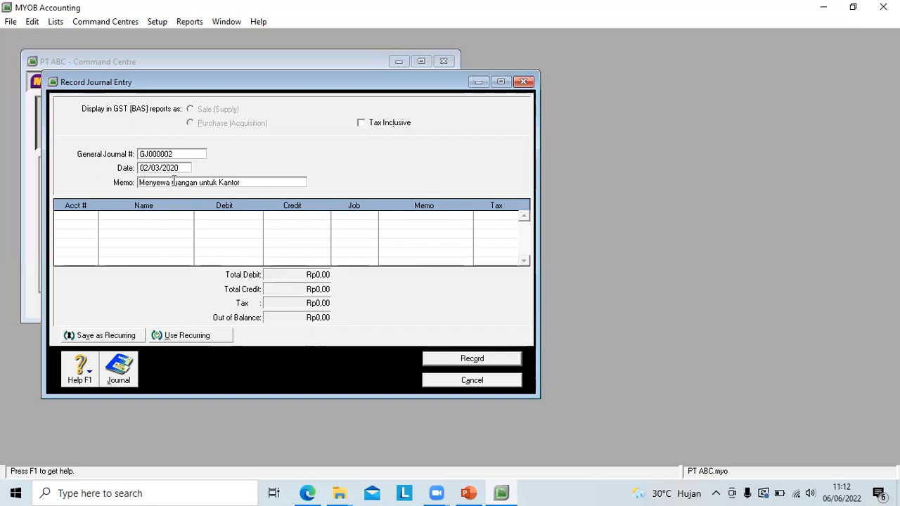
click(174, 180)
key(BackSpace)
text(R)
key(Tab)
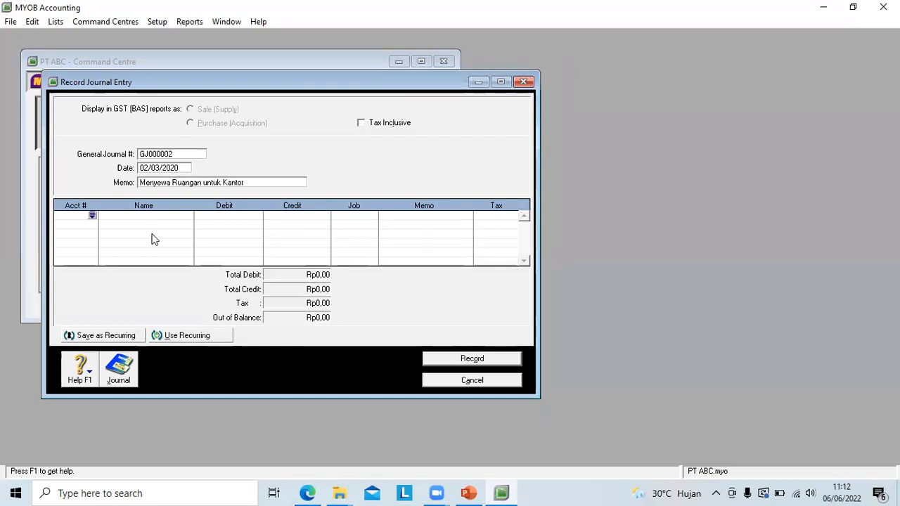
Step: Add a first journal line debiting account 6-1111 Beban Sewa with Rp18.000.000
click(91, 216)
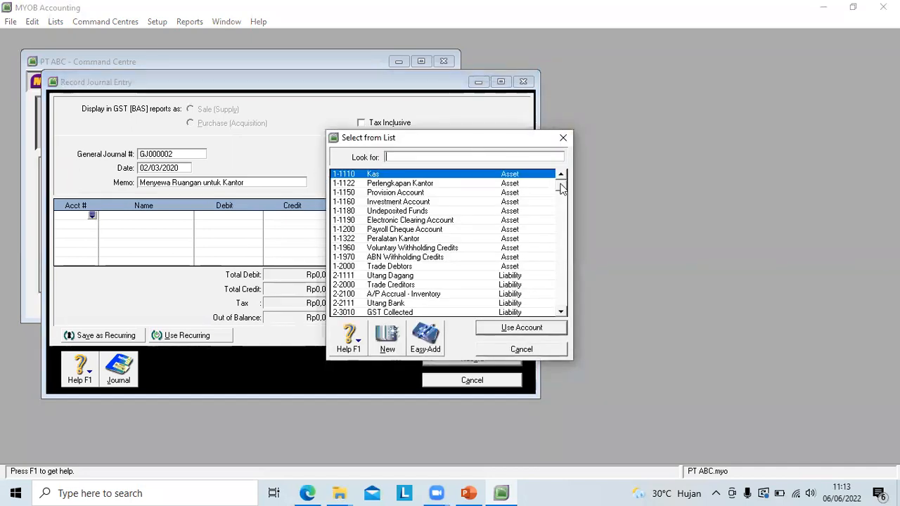
drag(563, 188, 565, 242)
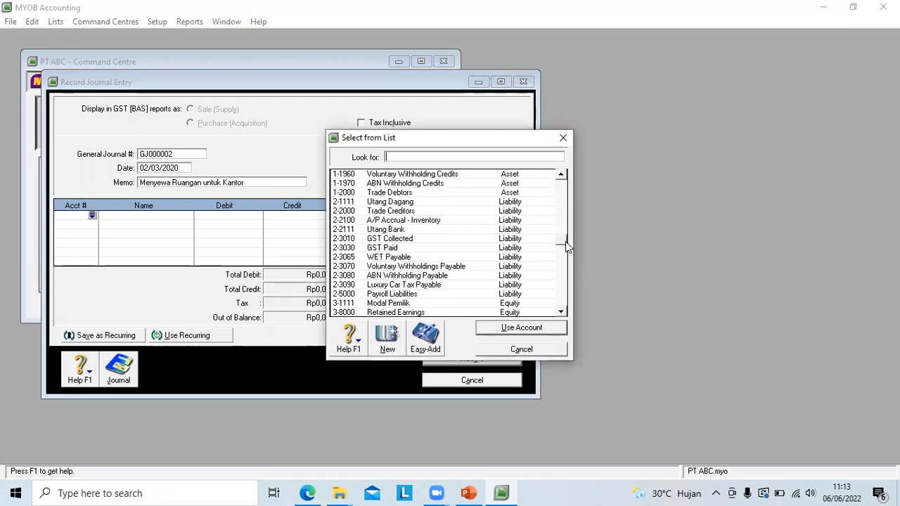
scroll(562, 251, down, 1)
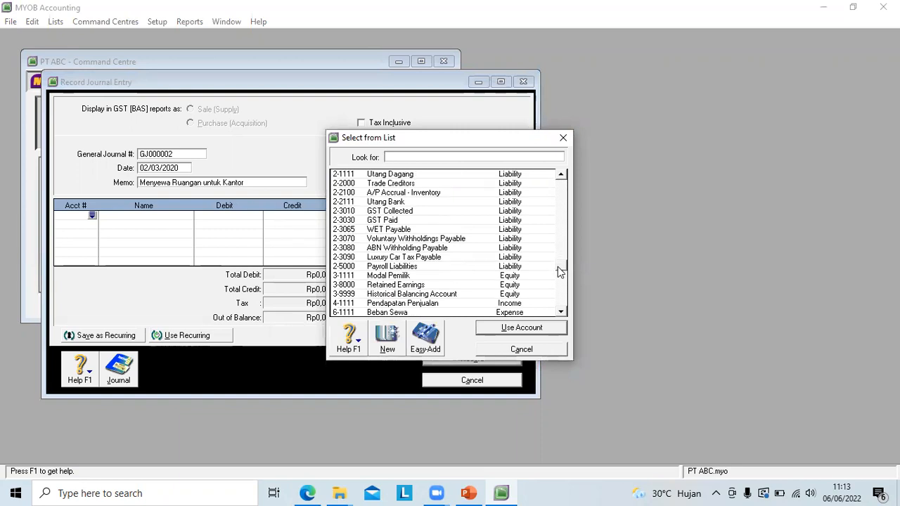
scroll(558, 267, down, 1)
click(401, 296)
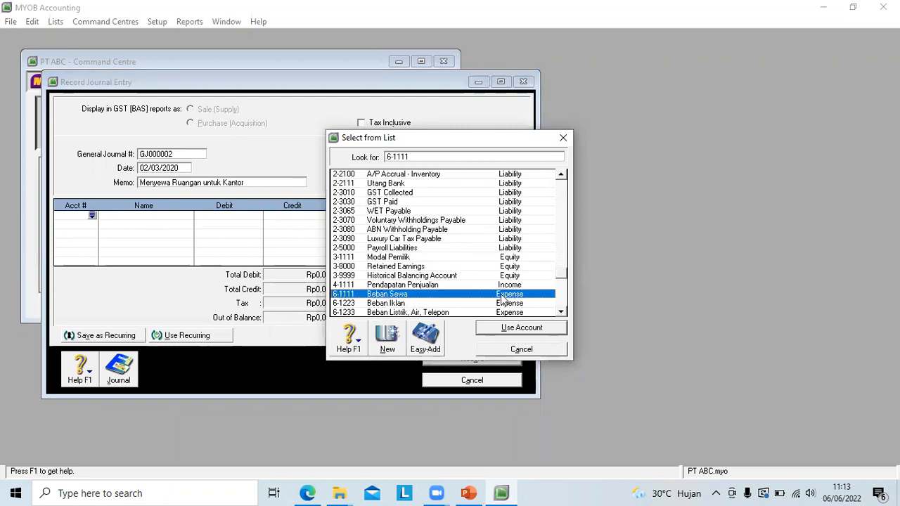
click(523, 329)
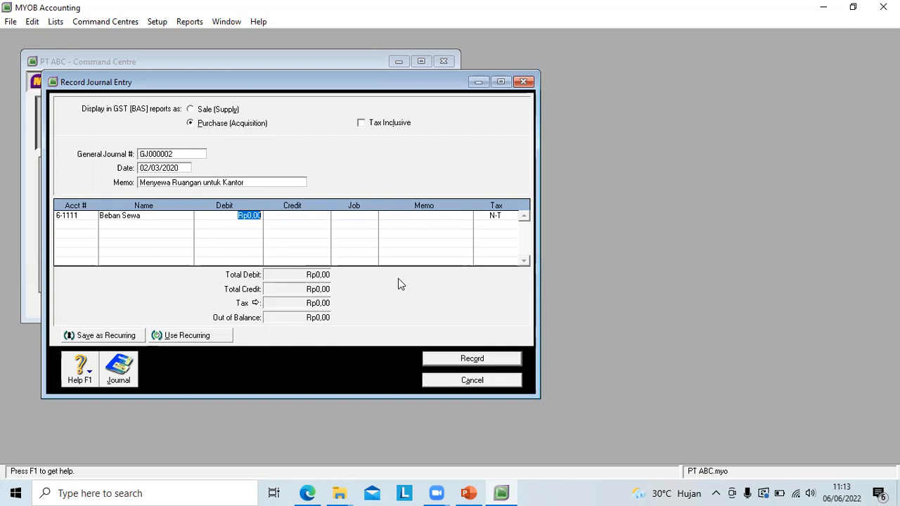
text(18)
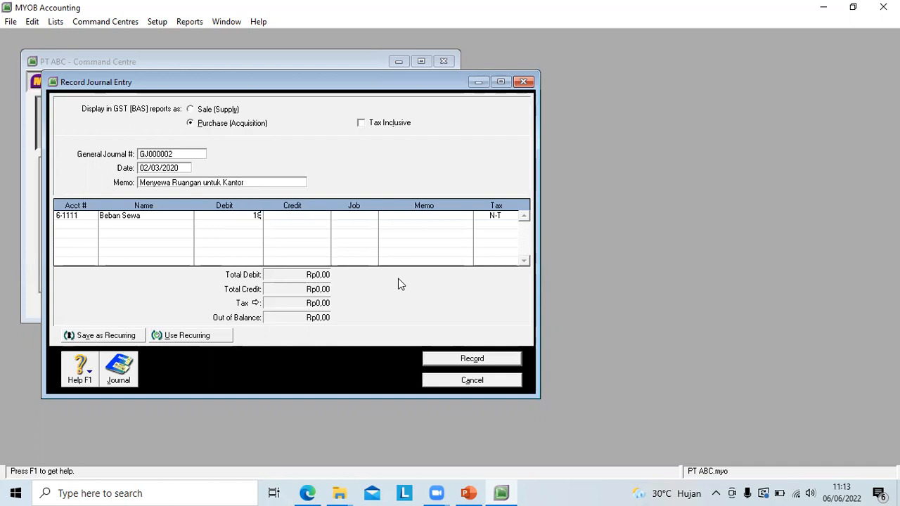
text(00000)
key(Return)
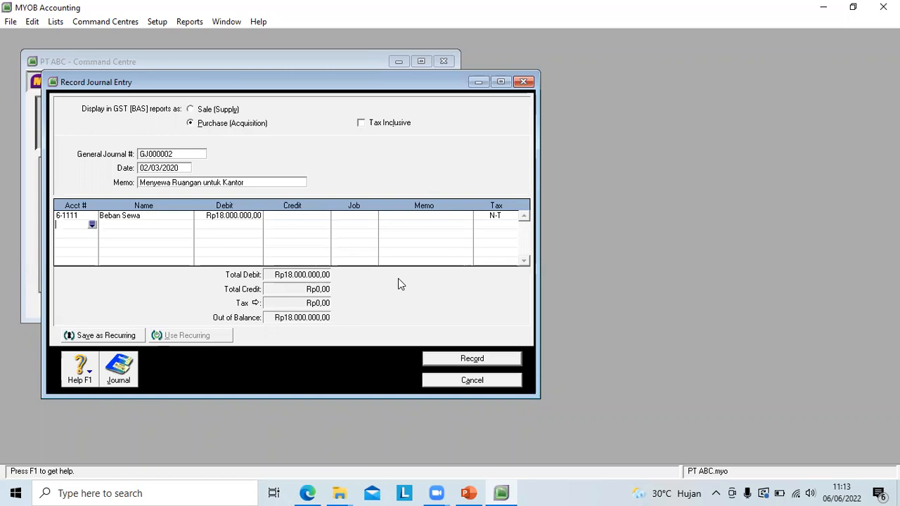
Step: Add a second line crediting account 1-1110 Kas with Rp18.000.000 and record the journal entry
click(92, 224)
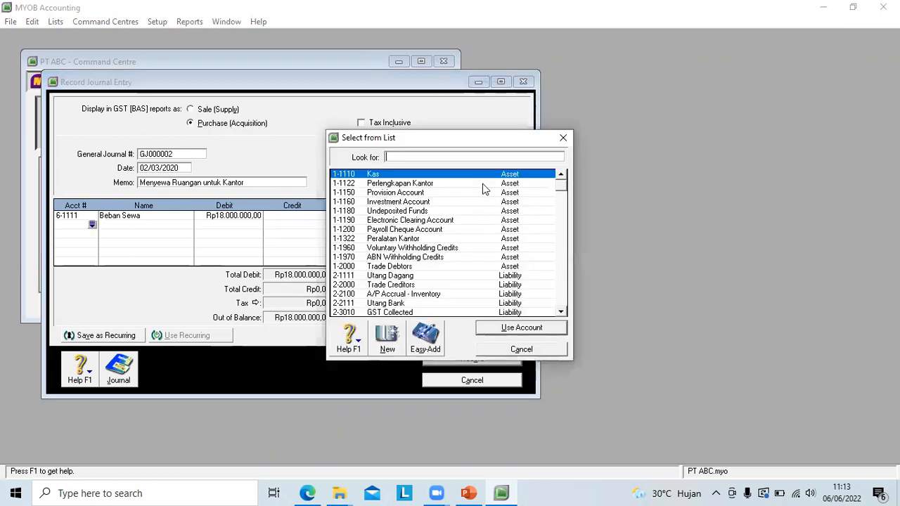
click(399, 175)
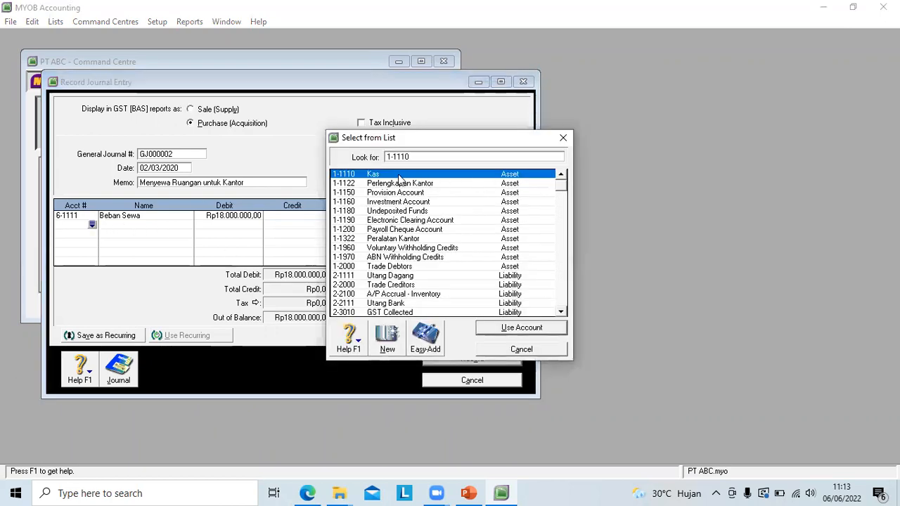
click(520, 329)
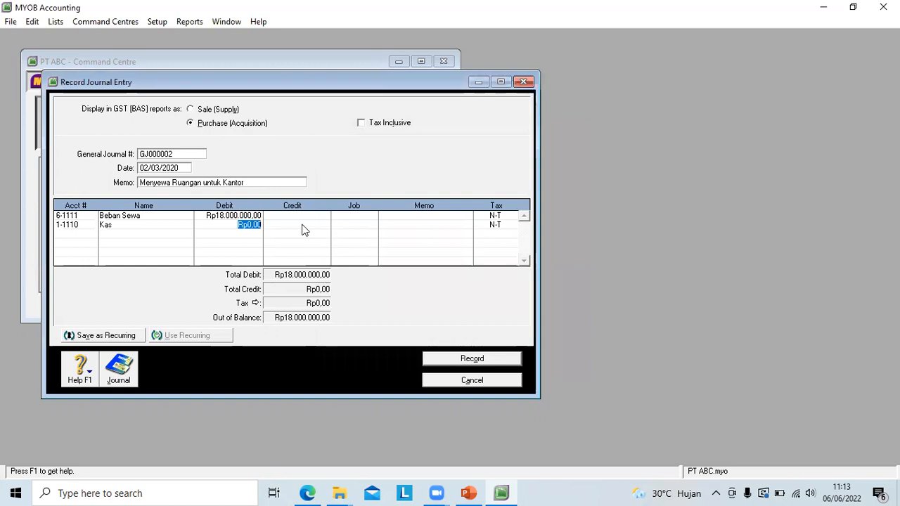
click(304, 225)
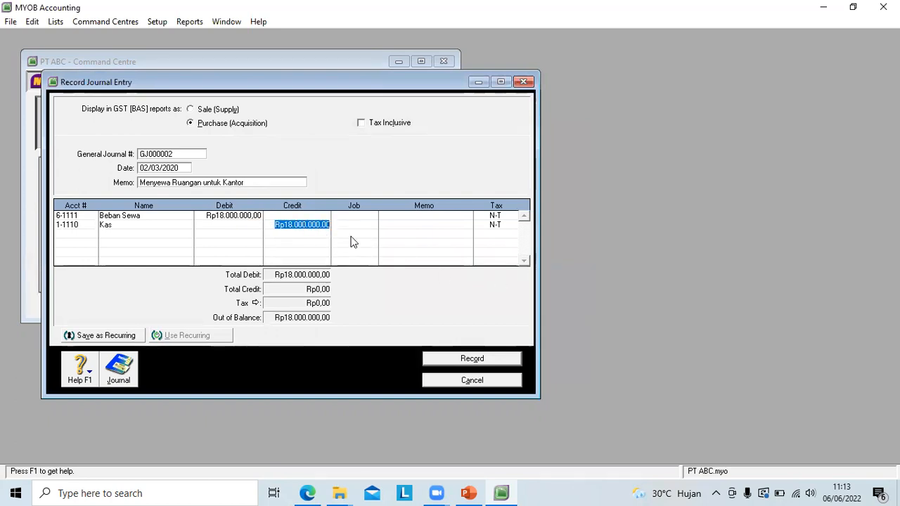
key(Return)
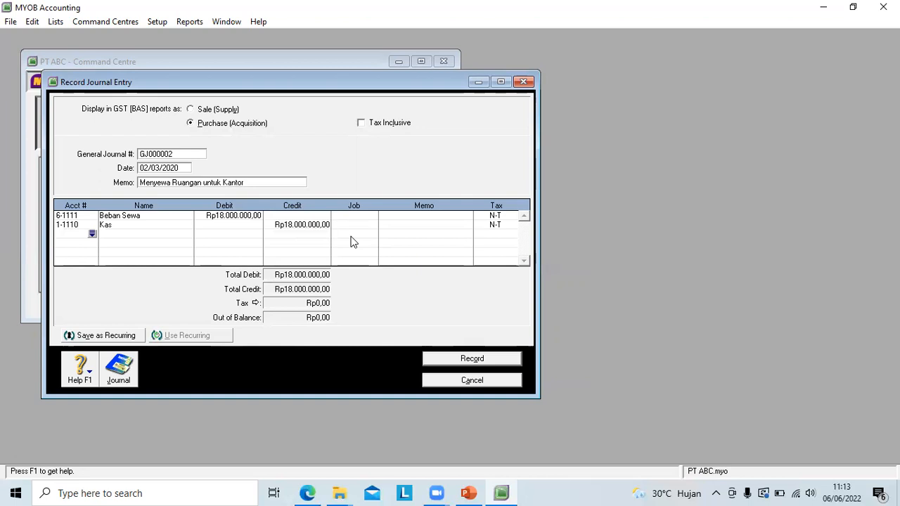
click(456, 360)
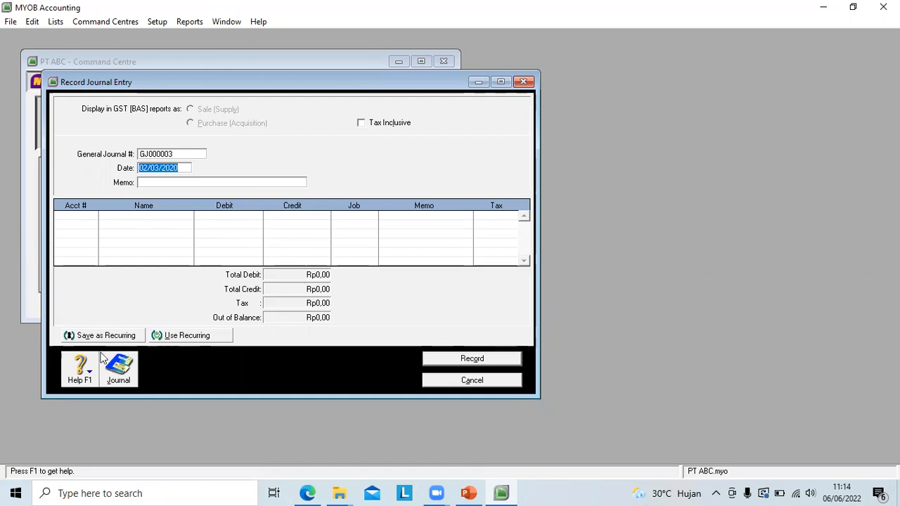
Step: View the general and disbursements listings of the transaction journal and return to the journal entry
click(114, 373)
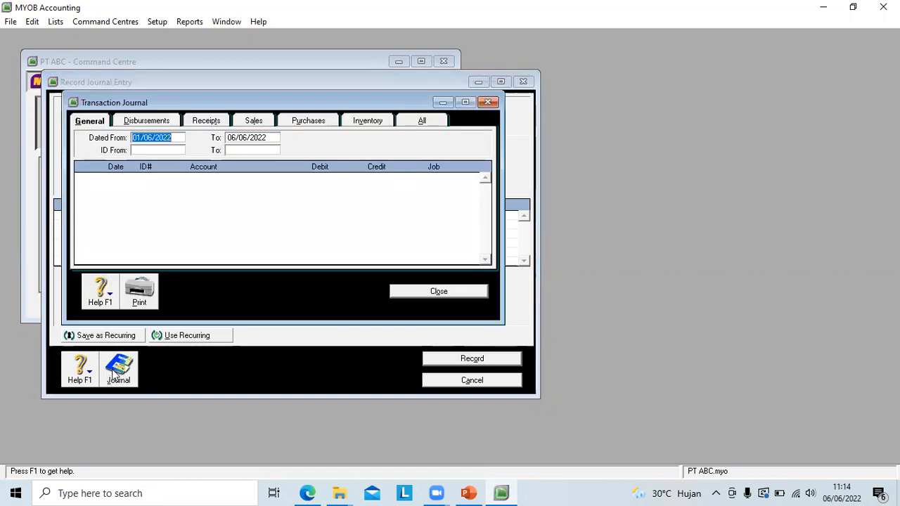
click(157, 121)
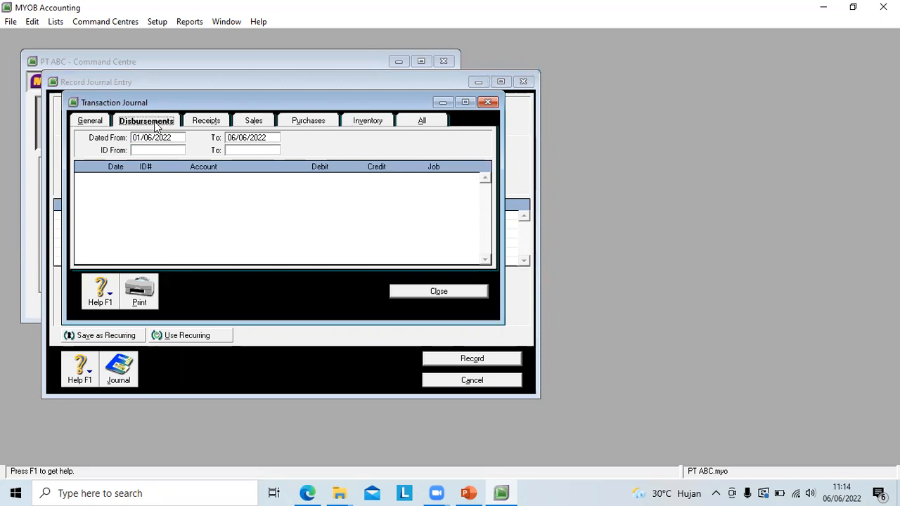
click(489, 103)
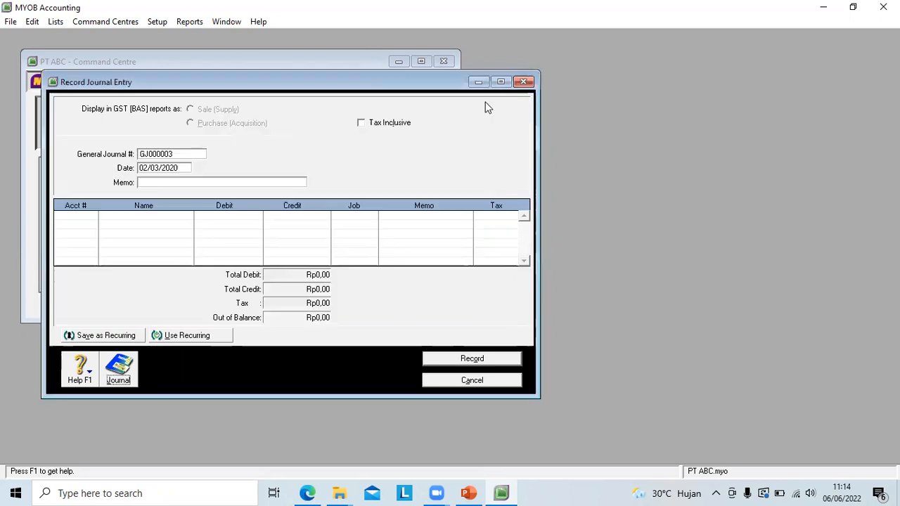
Step: Date the new journal entry 03/03/2020 and give it the memo "Membeli Perlengkapan"
click(146, 167)
key(BackSpace)
text(3)
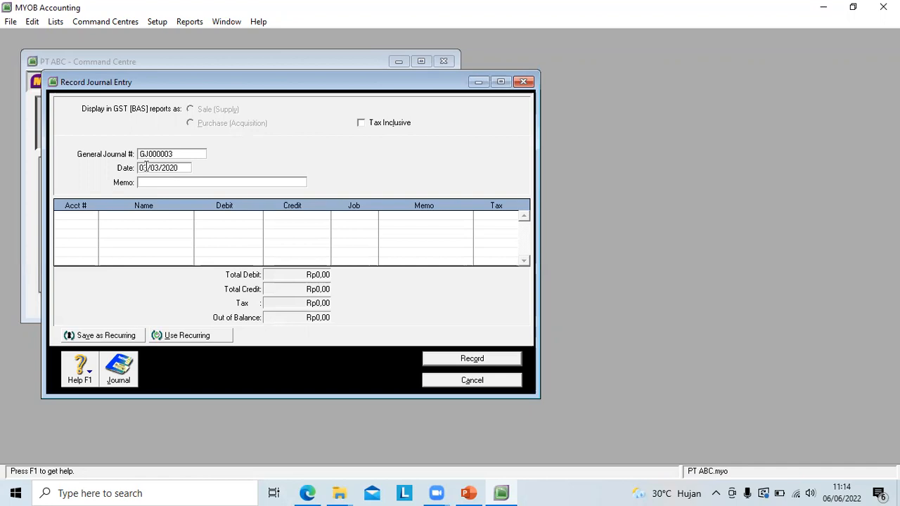
click(156, 184)
text(Membeli)
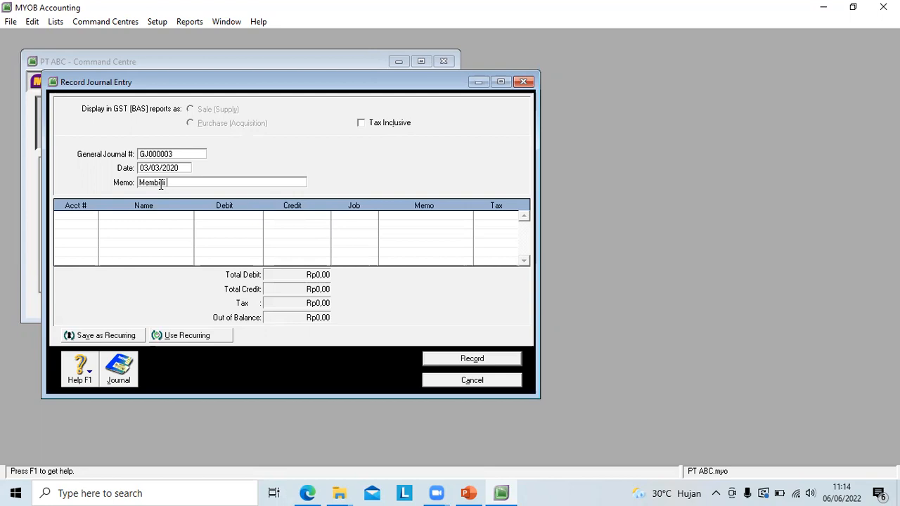
text( Perlengkapan)
Step: Add a first journal line debiting account 1-1122 Perlengkapan Kantor with Rp1.000.000
click(95, 212)
click(92, 215)
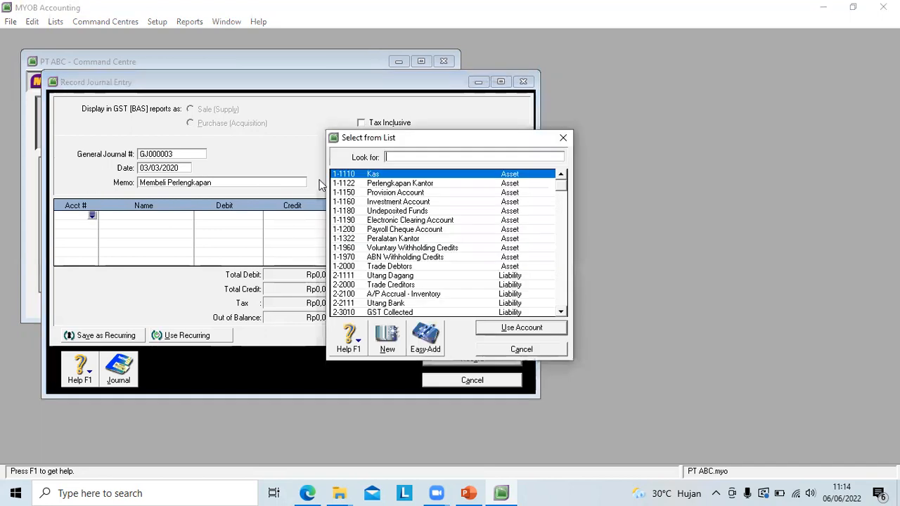
click(384, 183)
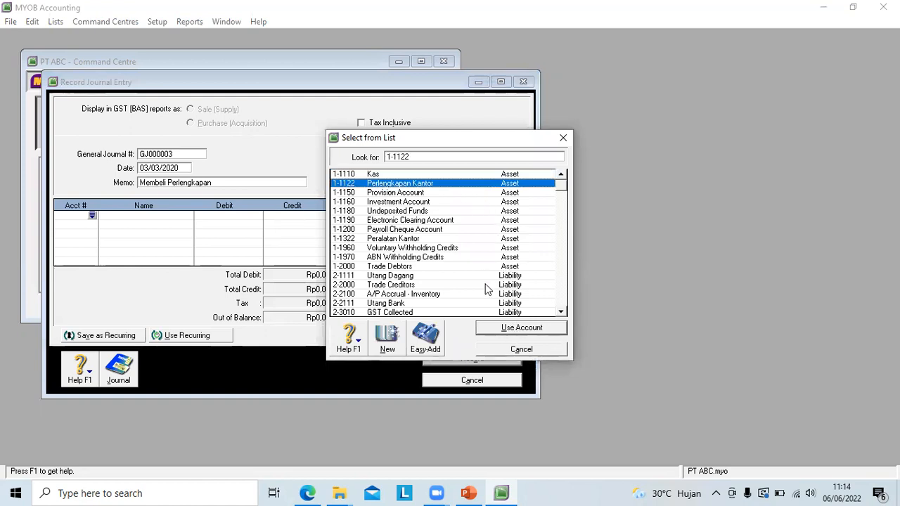
click(502, 329)
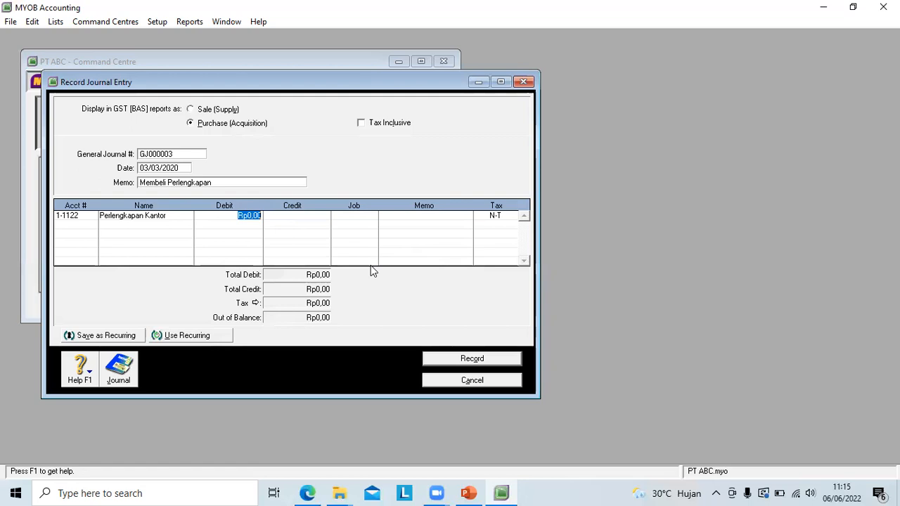
text(1)
click(454, 40)
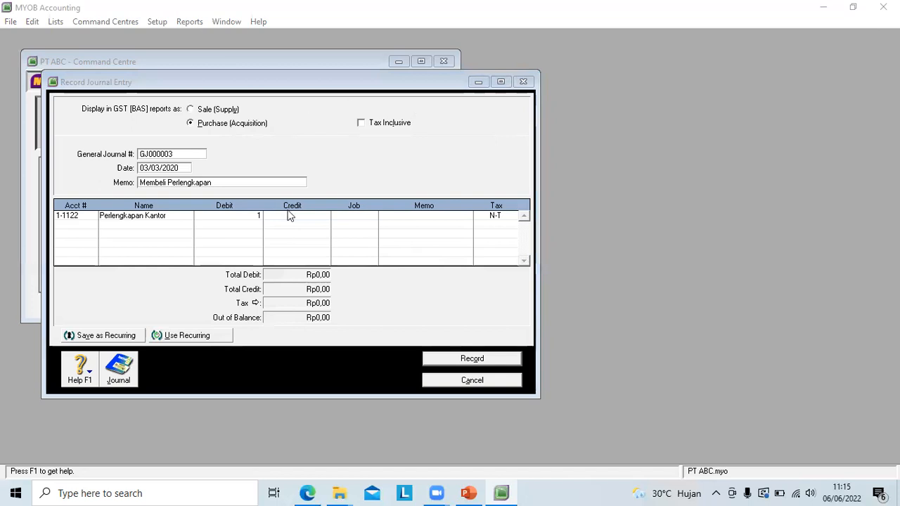
click(246, 216)
key(BackSpace)
text(1)
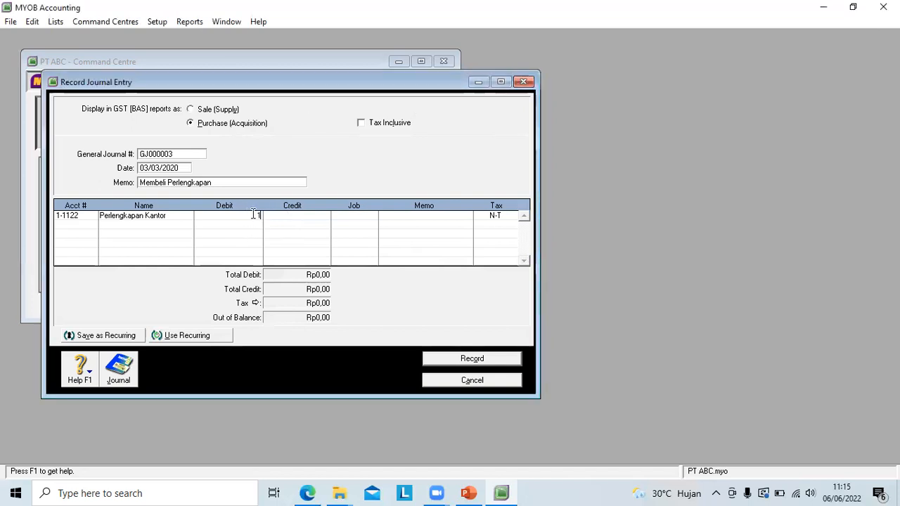
text(000000)
key(Return)
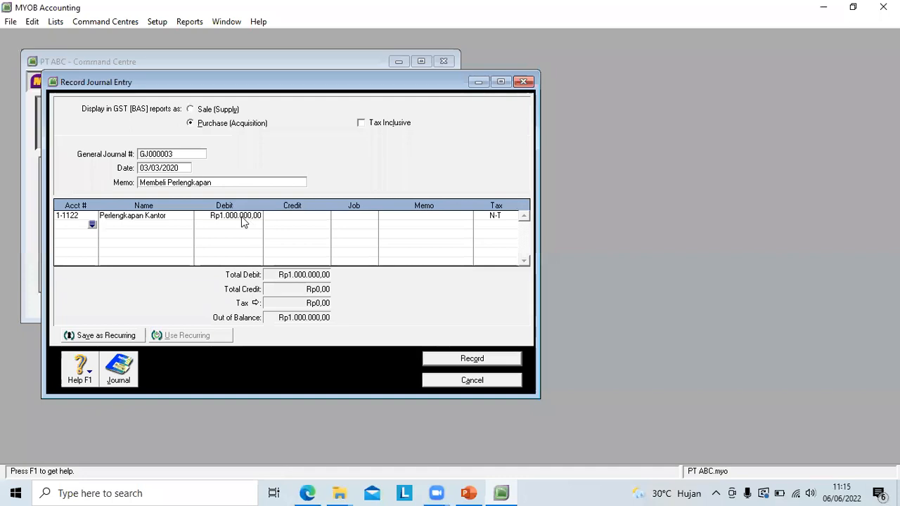
Step: Add a second line crediting account 1-1110 Kas with Rp1.000.000
click(92, 224)
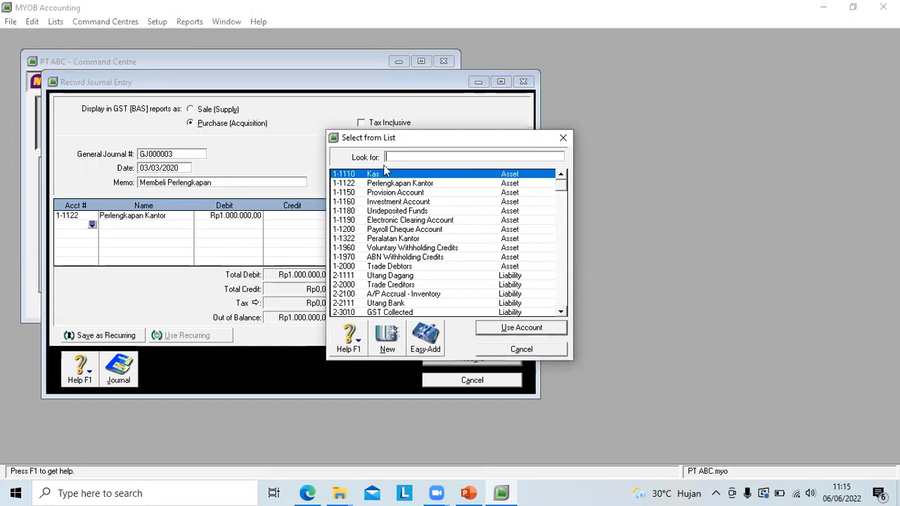
click(528, 329)
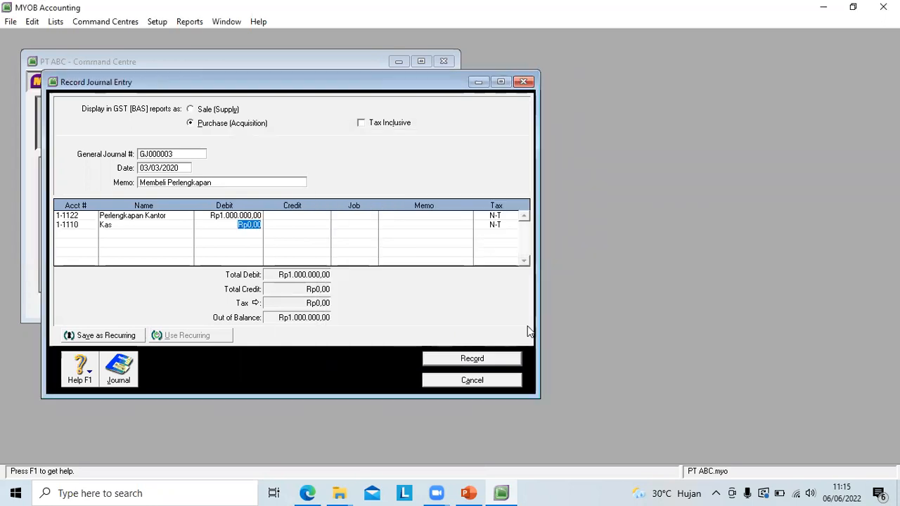
key(Right)
click(307, 223)
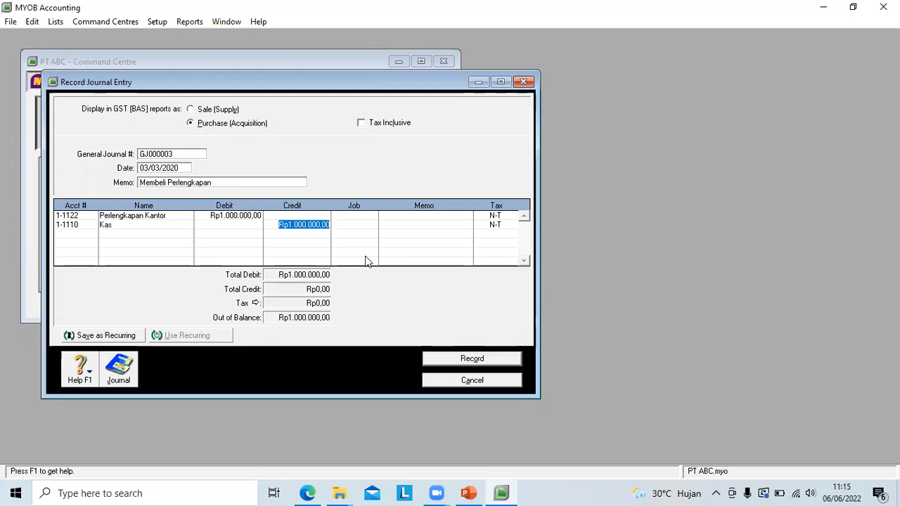
key(Return)
key(Return)
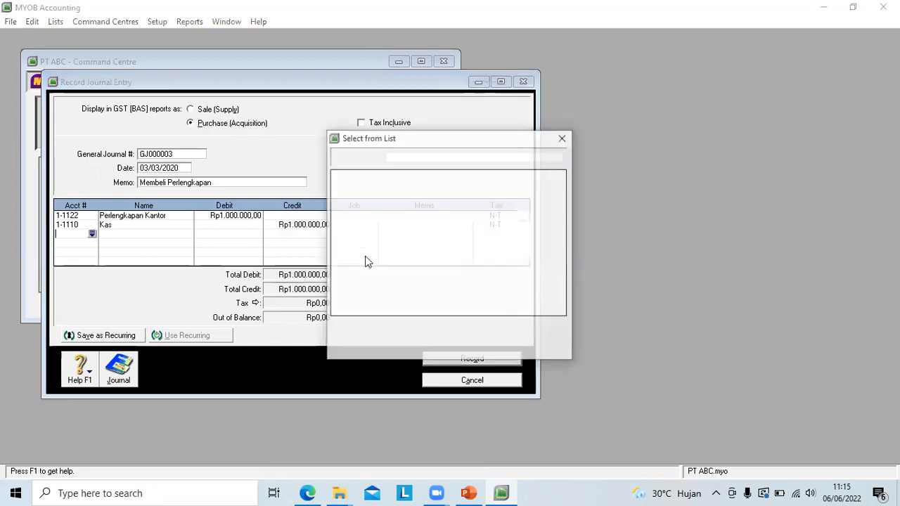
click(563, 139)
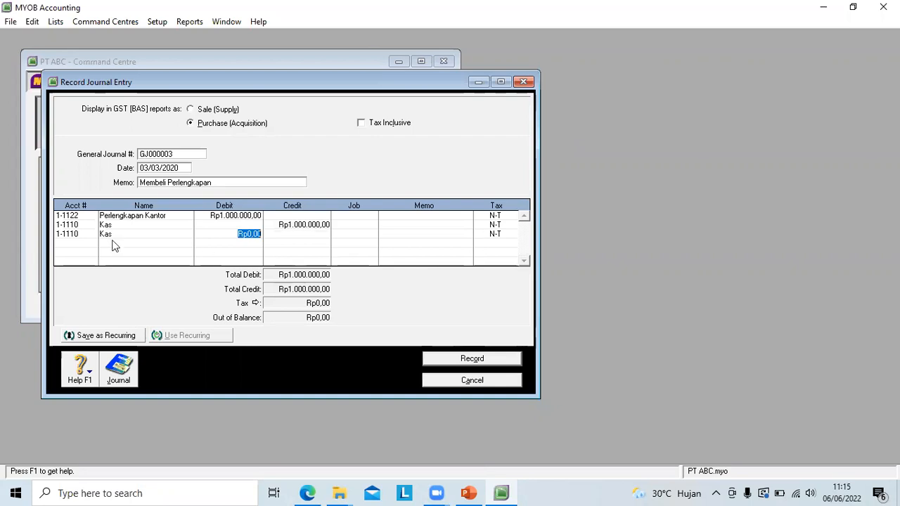
Step: Clear the account number of the extra third line and erase the whole general journal transaction
right_click(76, 236)
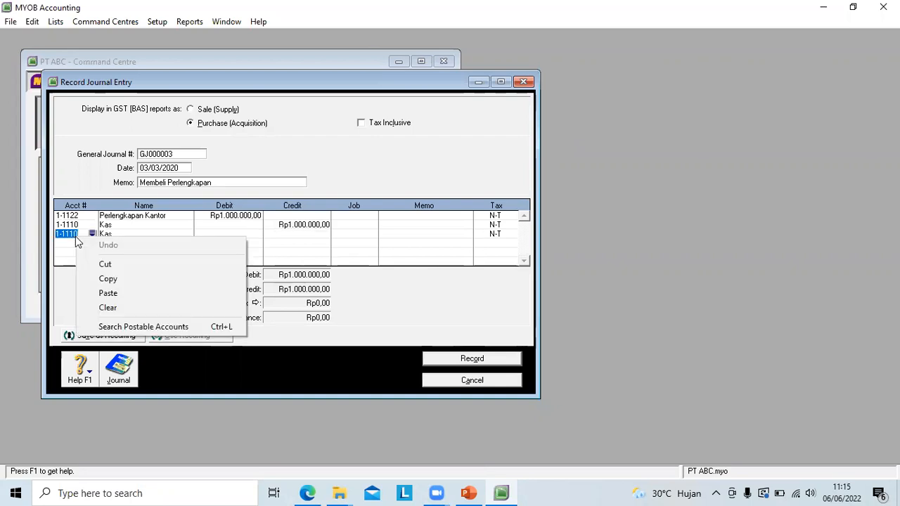
click(108, 308)
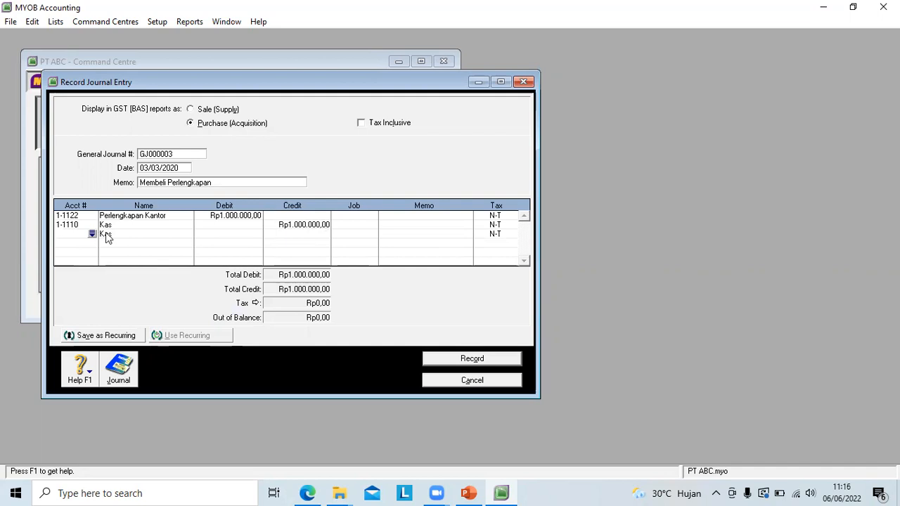
right_click(107, 238)
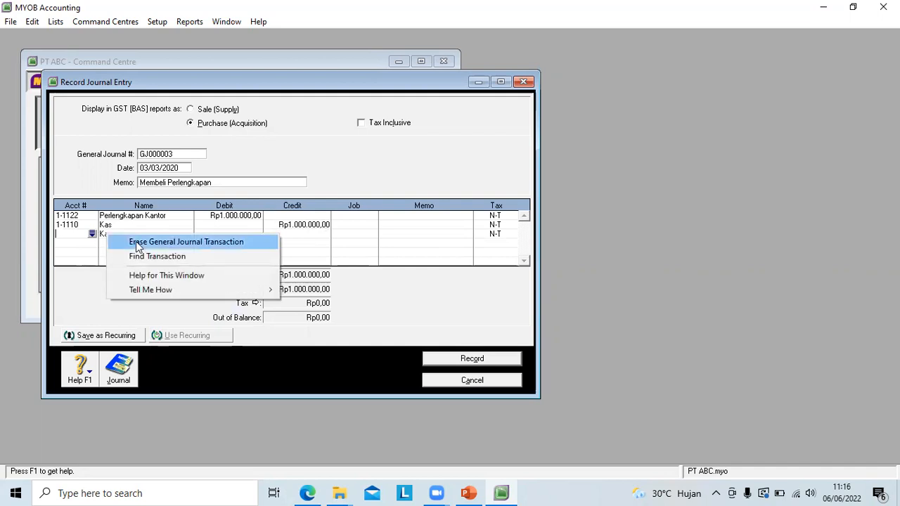
click(140, 243)
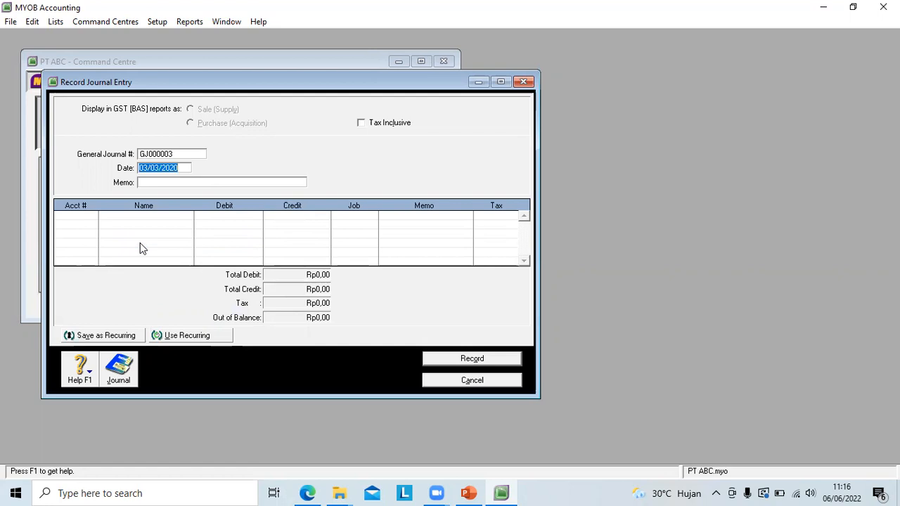
Step: Give the blank journal entry dated 03/03/2020 the memo "Membeli Perlengkapan"
click(146, 184)
text(M)
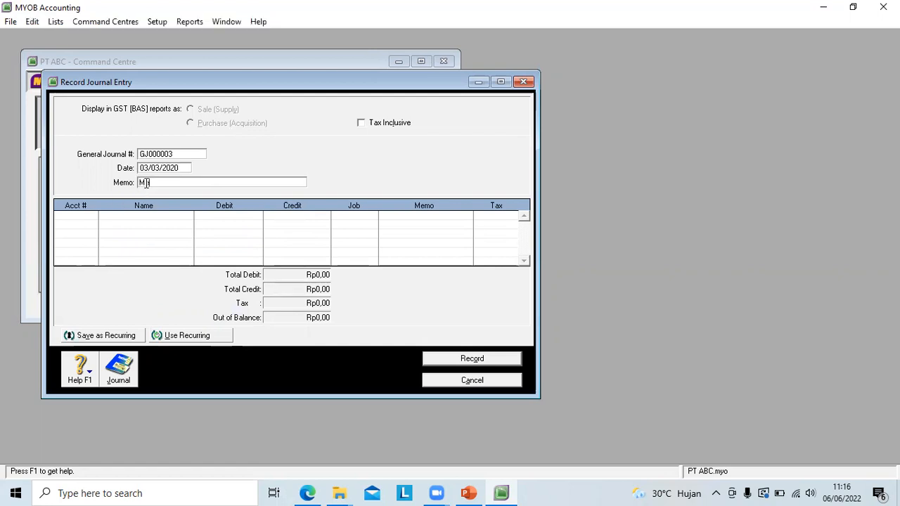
text(embeli Perlengkapan)
key(Tab)
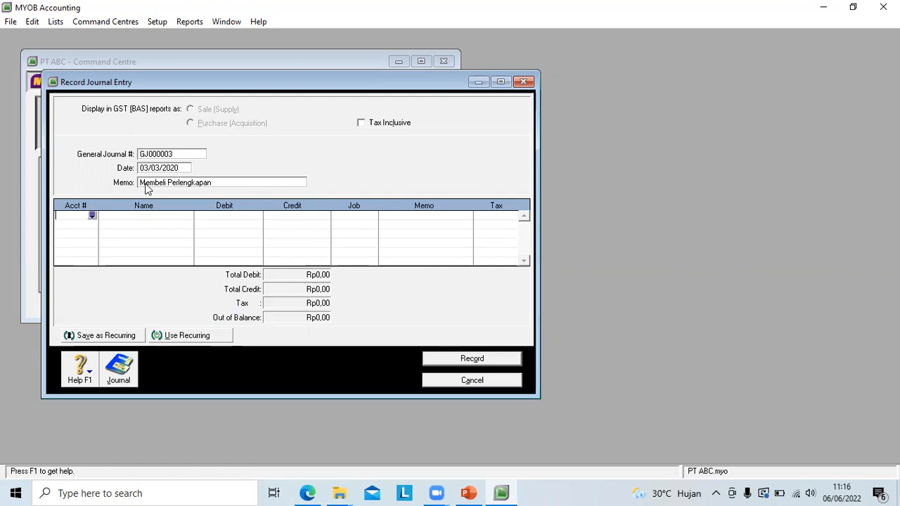
Step: Enter a first journal line debiting account 1-1122 Perlengkapan Kantor with Rp1.000.000
click(92, 216)
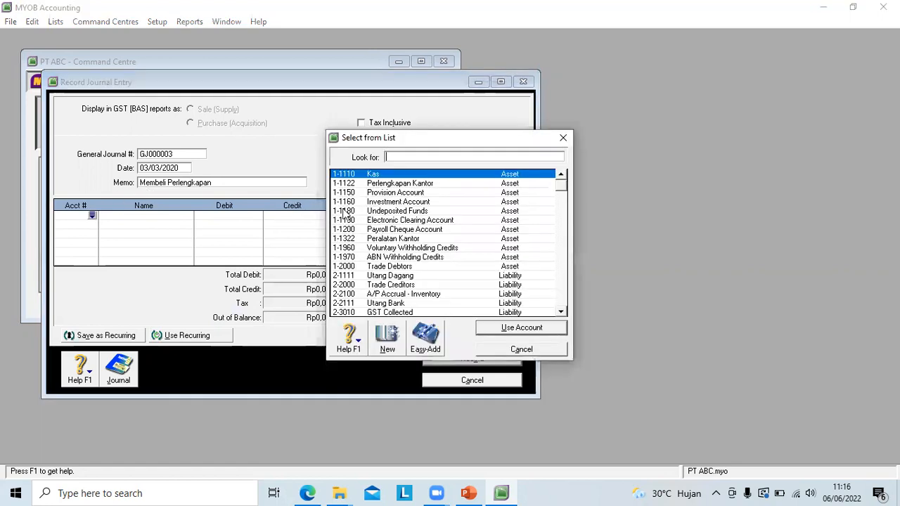
click(402, 183)
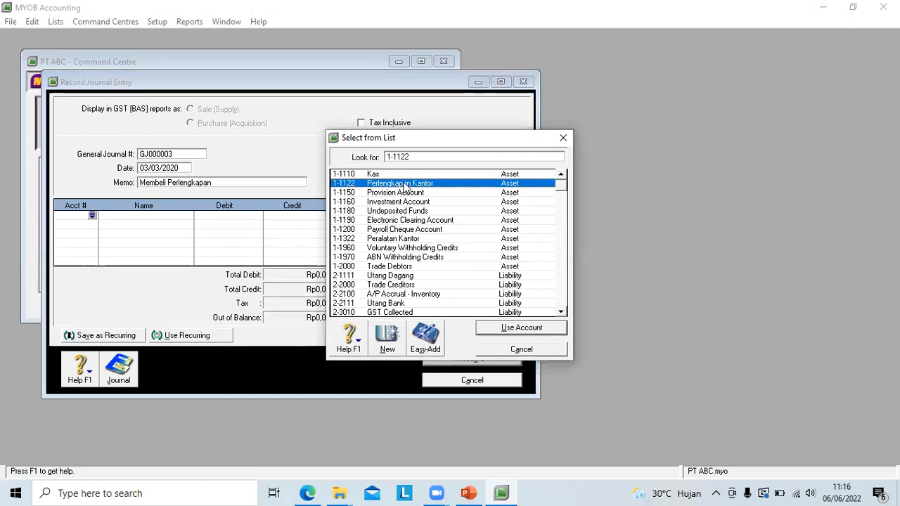
click(520, 328)
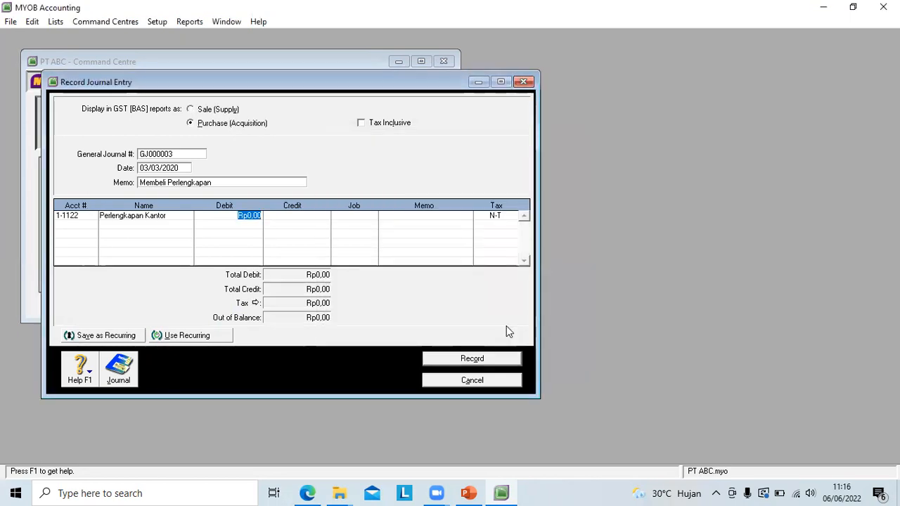
text(1000000)
key(Return)
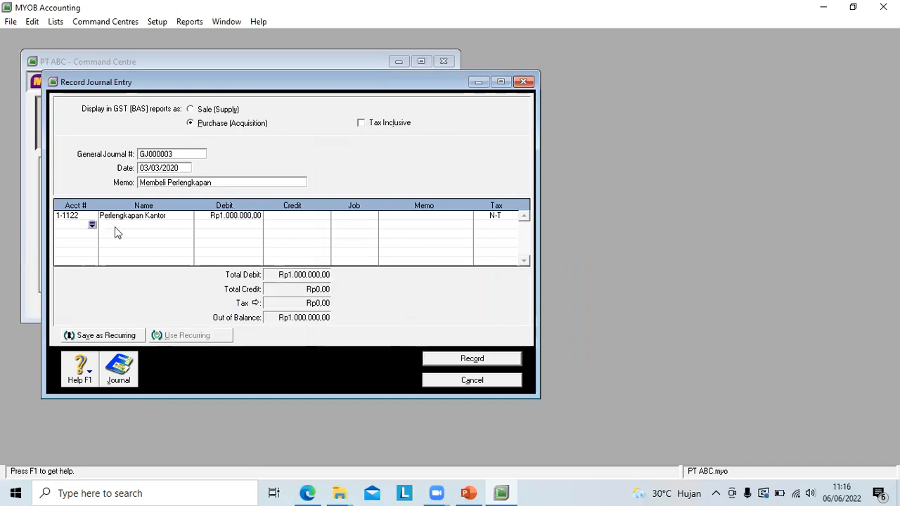
Step: Credit account 1-1110 Kas with Rp1.000.000 on the second line and record the supplies purchase entry
click(93, 225)
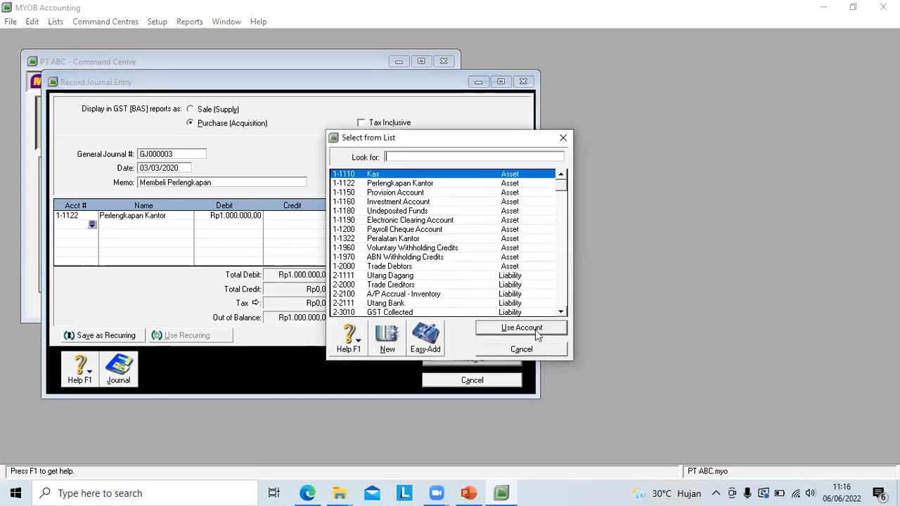
click(522, 328)
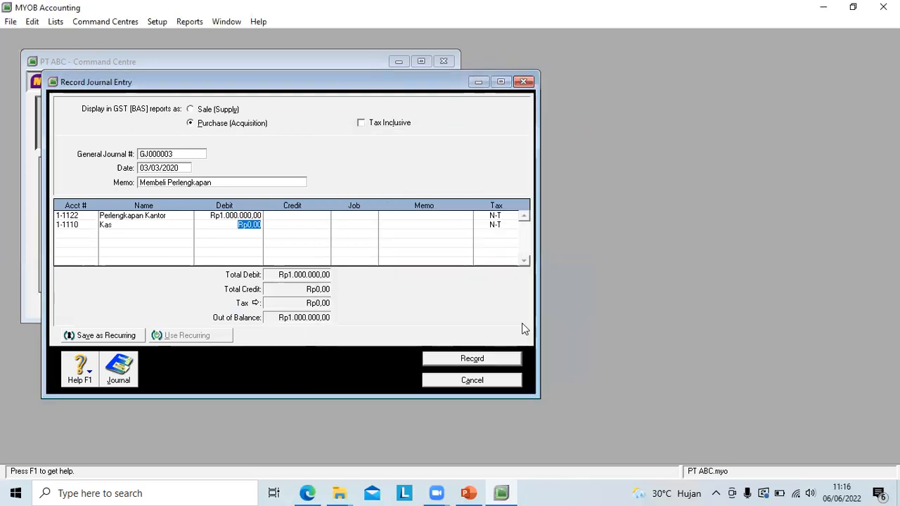
click(298, 225)
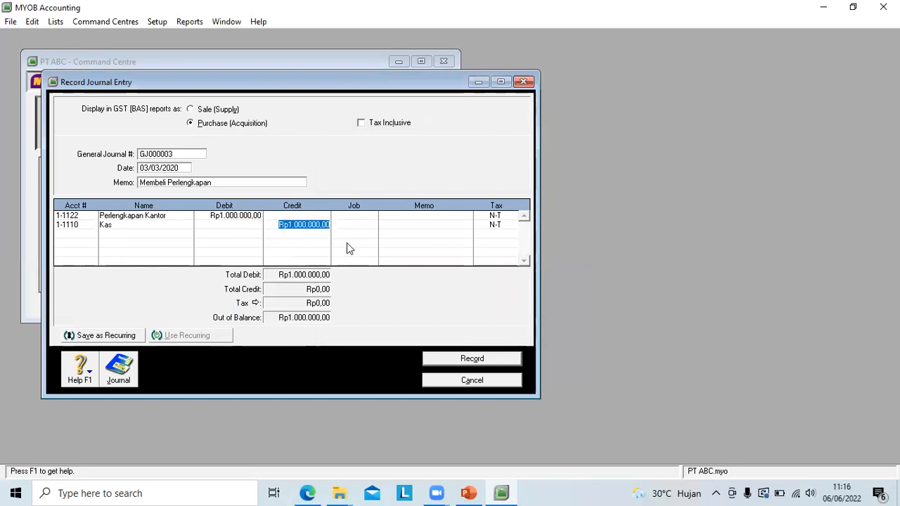
key(Return)
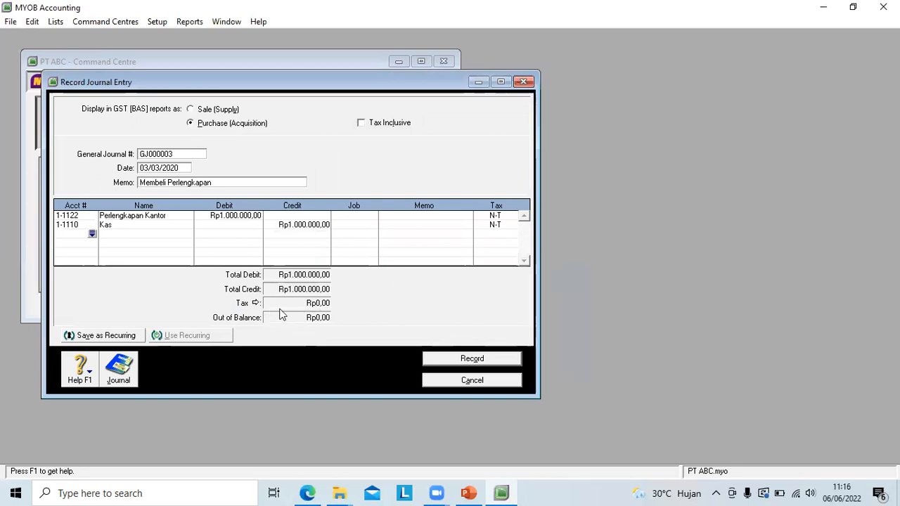
click(449, 360)
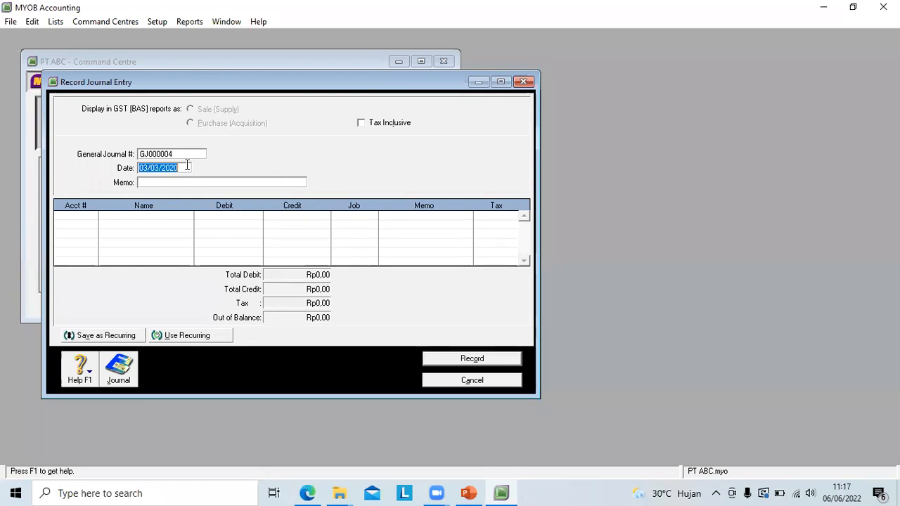
Step: Date the new journal entry 05/03/2020 and give it the memo "pasang iklan di media kompas"
click(148, 167)
key(Delete)
text(5)
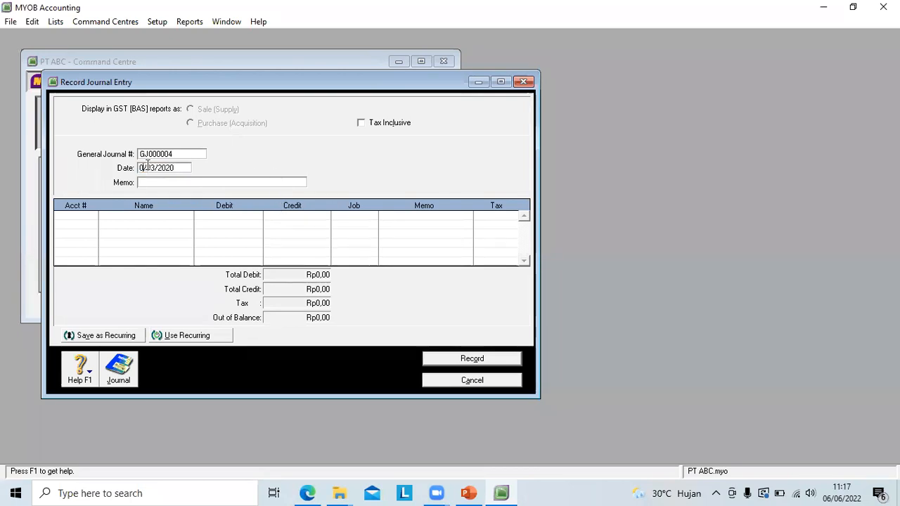
click(149, 181)
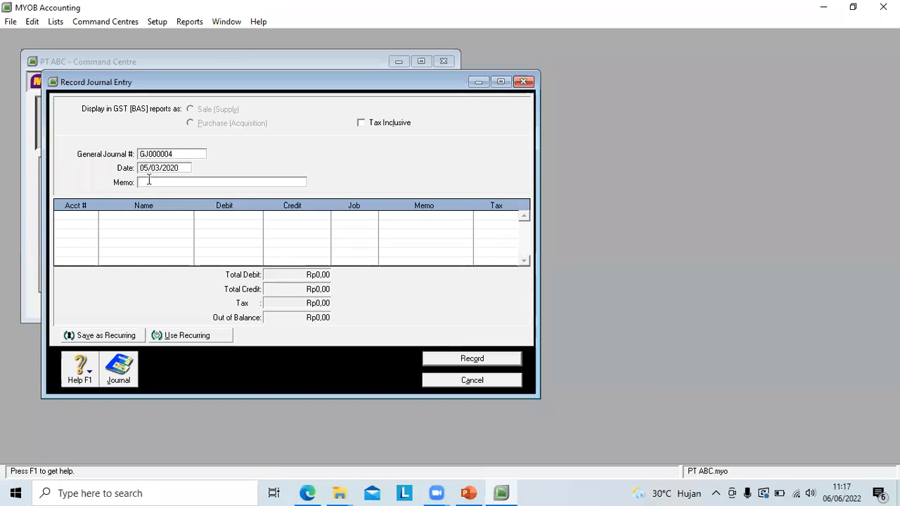
text(palang)
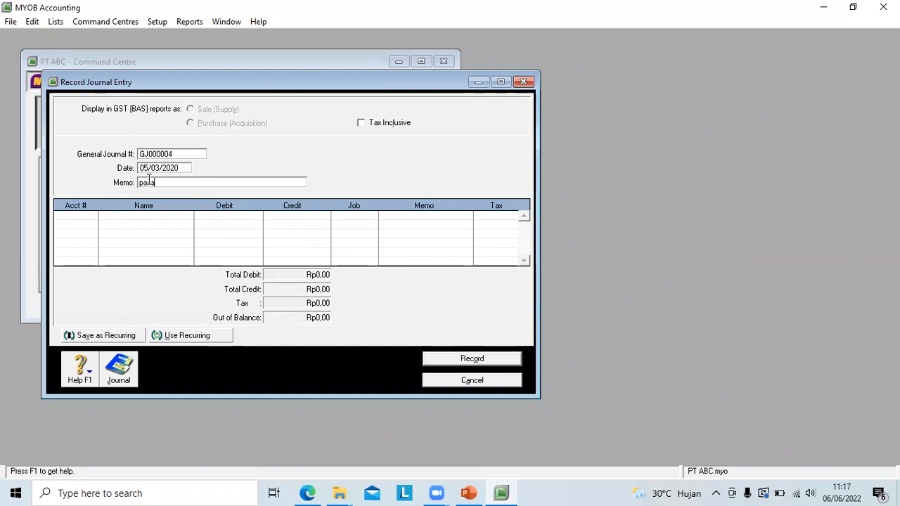
text( iklan d)
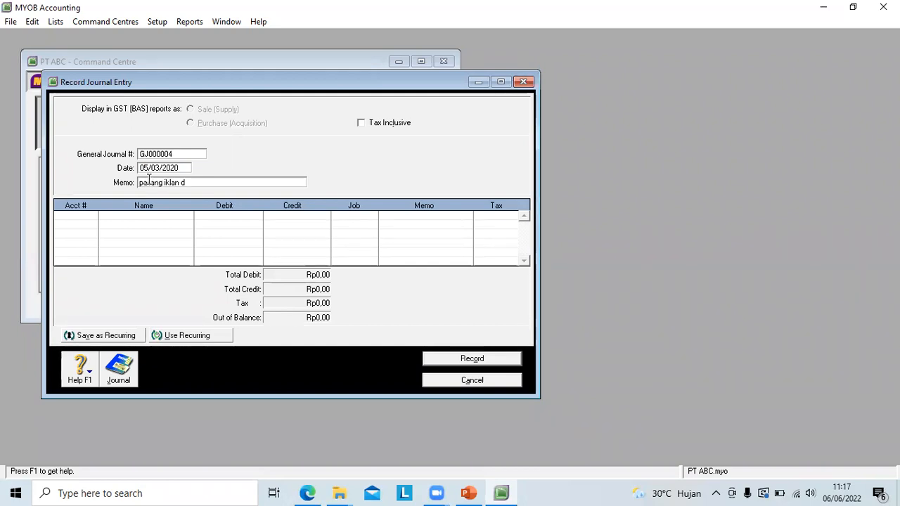
text(i media kompas)
Step: Enter a first journal line debiting account 6-1223 Beban Iklan with Rp5.000.000
click(91, 215)
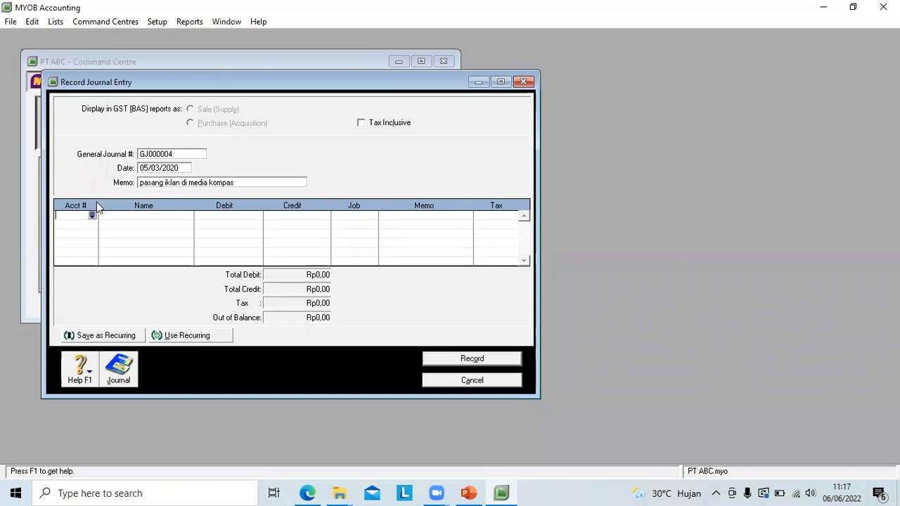
click(92, 215)
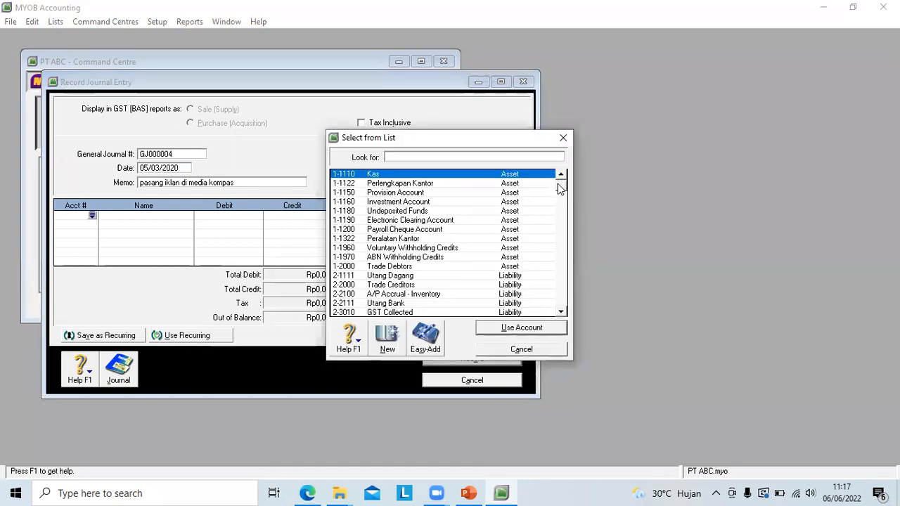
drag(558, 184, 558, 278)
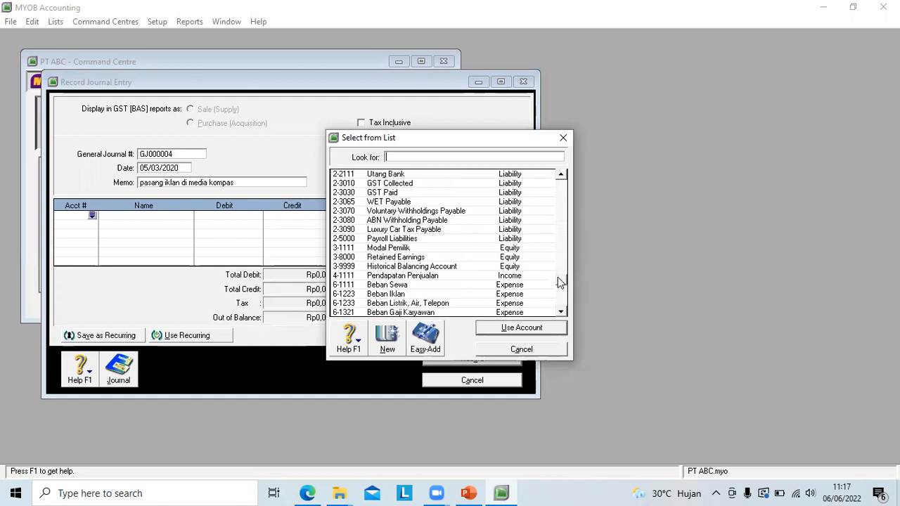
click(398, 295)
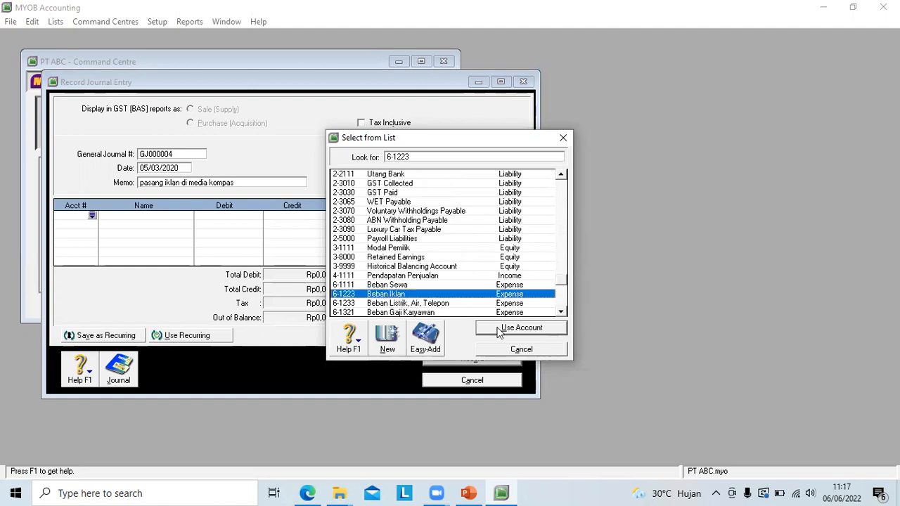
click(520, 329)
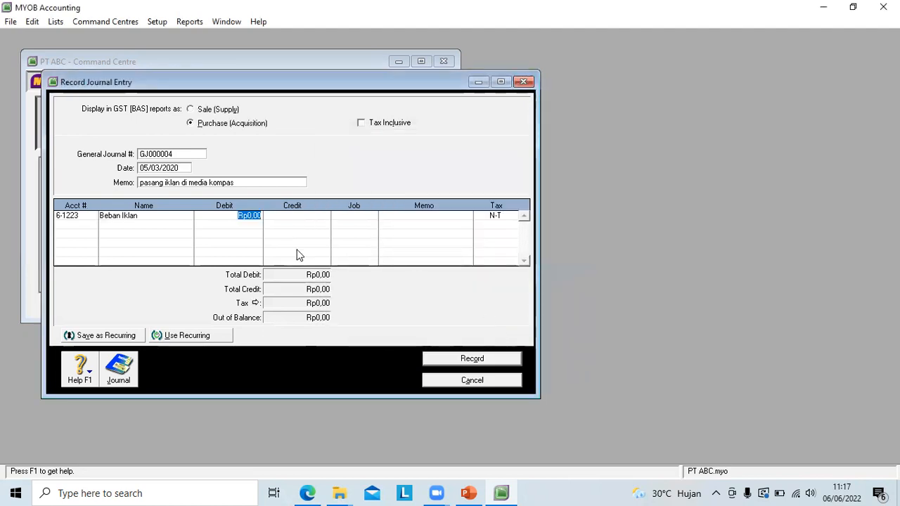
text(5)
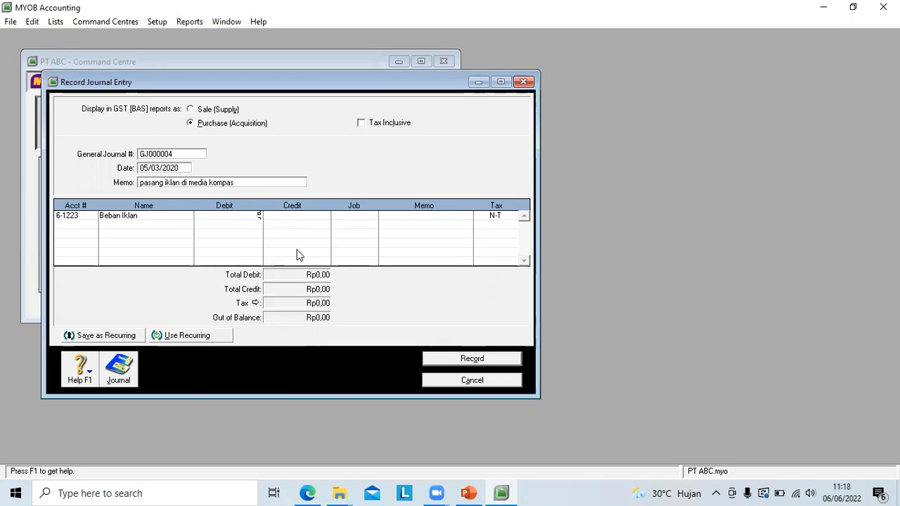
text(000000)
key(Return)
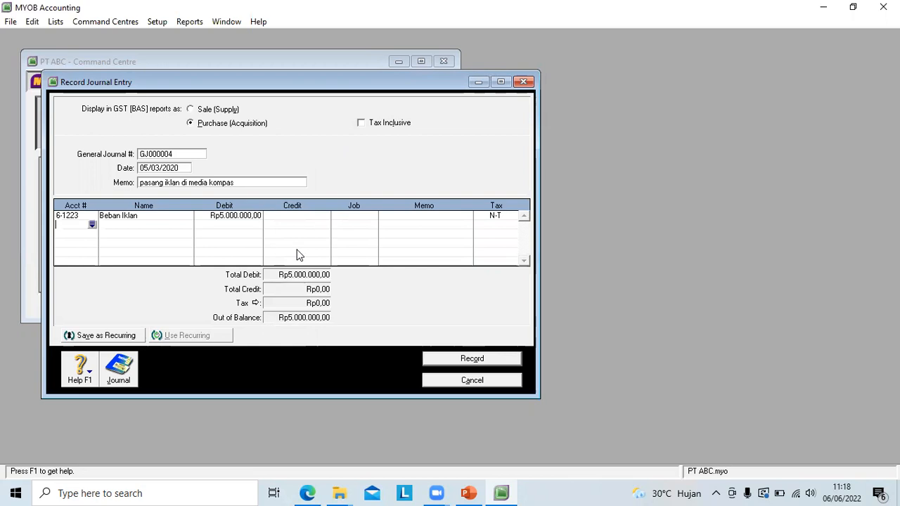
Step: Credit account 1-1110 Kas with Rp5.000.000 on the second line and record the advertising entry
click(92, 225)
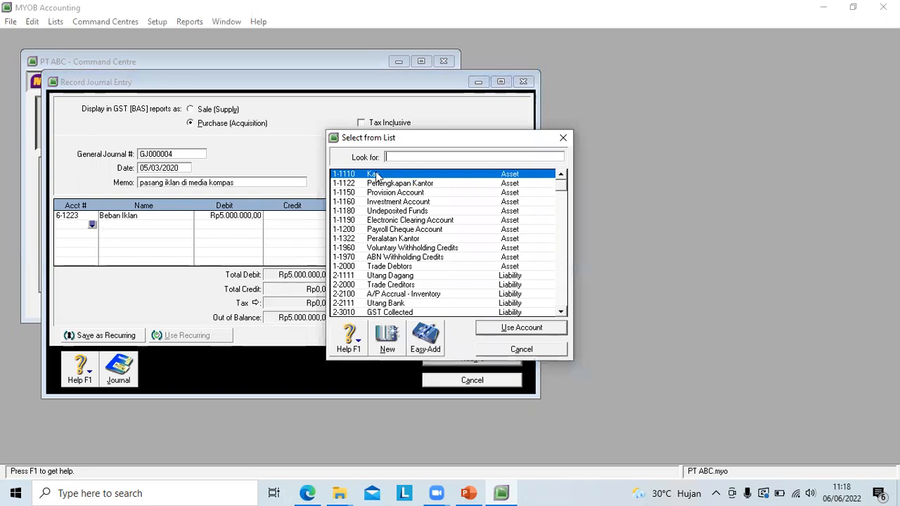
click(520, 328)
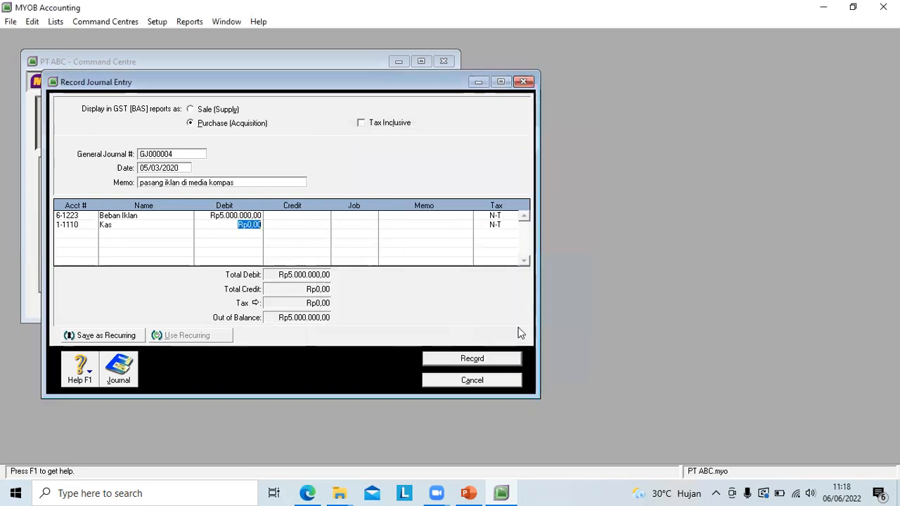
click(298, 225)
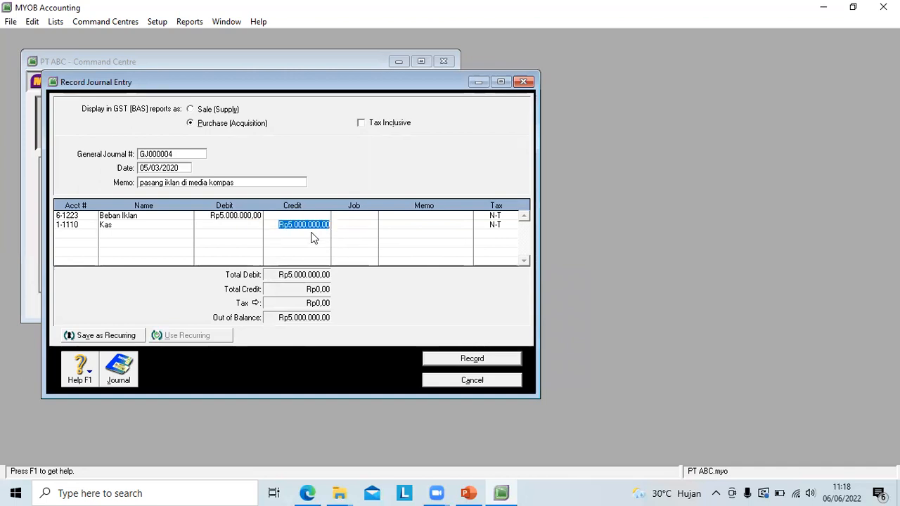
click(398, 255)
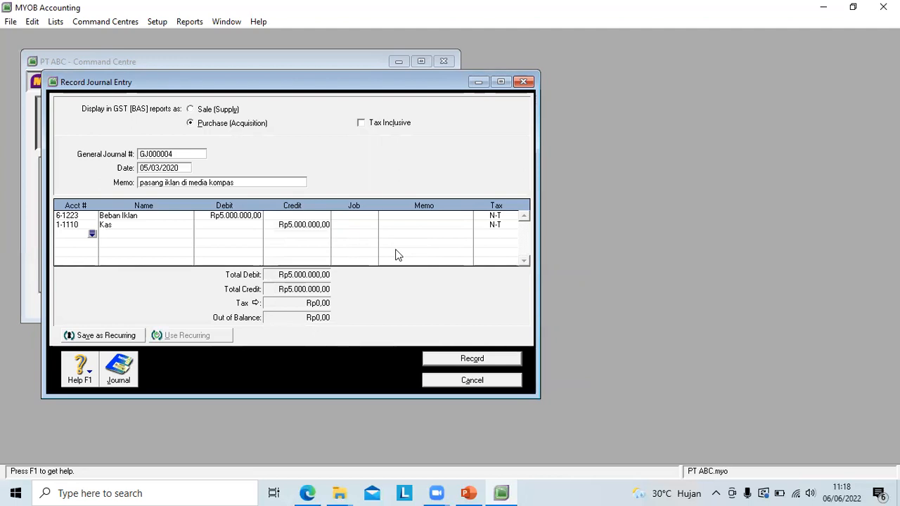
click(398, 254)
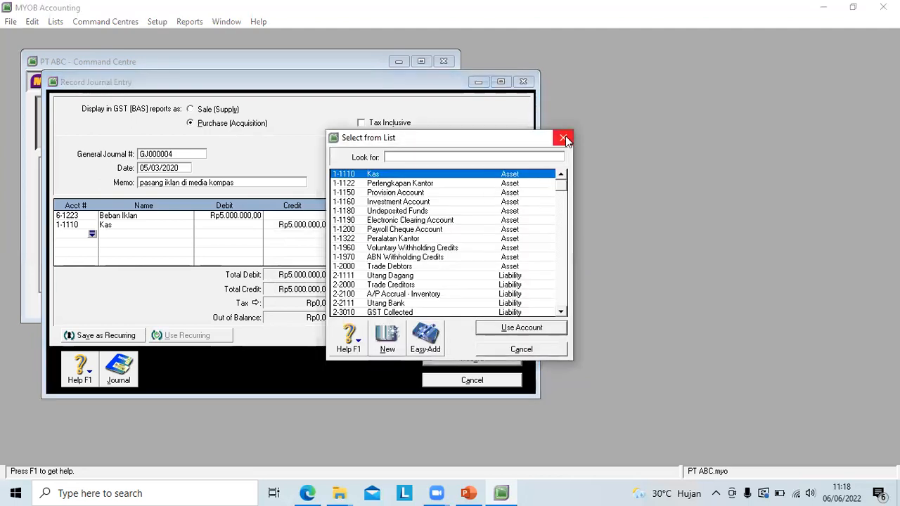
click(514, 348)
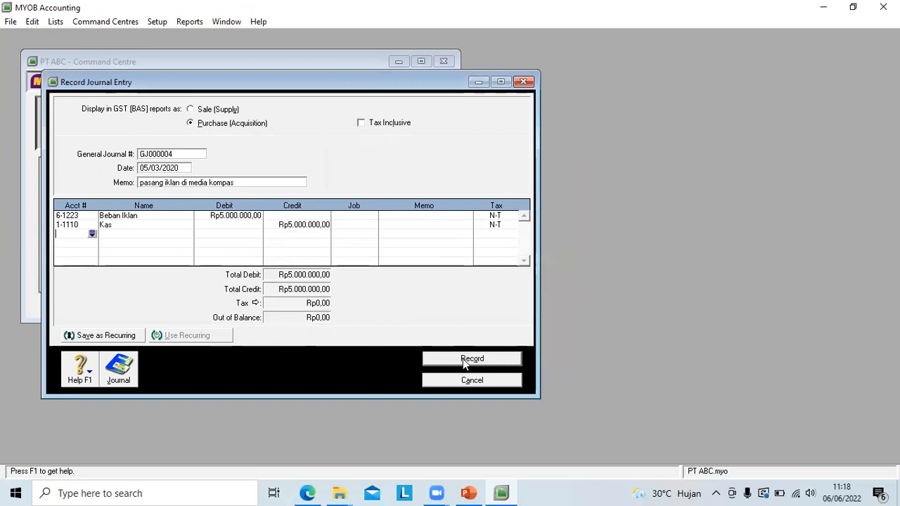
click(472, 359)
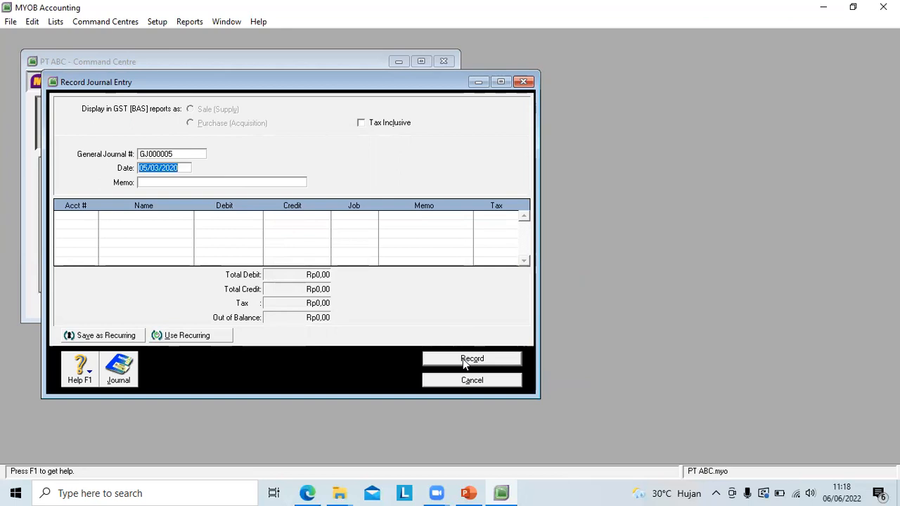
Step: Date the new journal entry 07/03/2020 and give it the memo "Membayar Listrik, Air, Telepon"
click(146, 169)
key(BackSpace)
text(7)
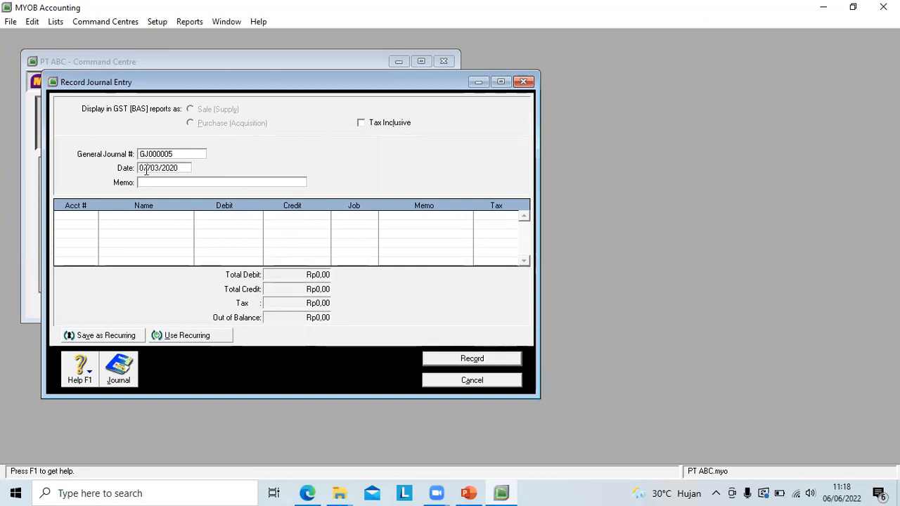
click(158, 181)
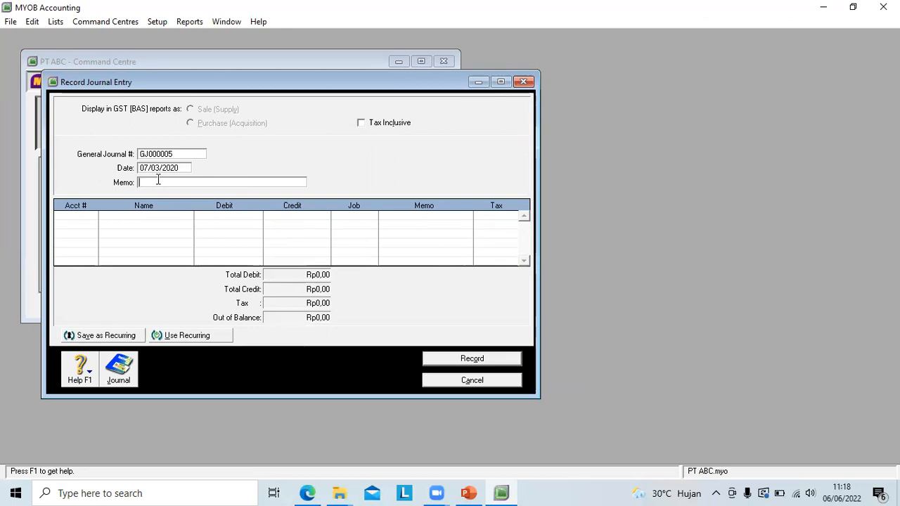
text(Membayar Listrik, Air, Telepon)
Step: Enter a first journal line debiting account 6-1233 Beban Listrik, Air, Telepon with Rp3.000.000
click(87, 217)
click(91, 216)
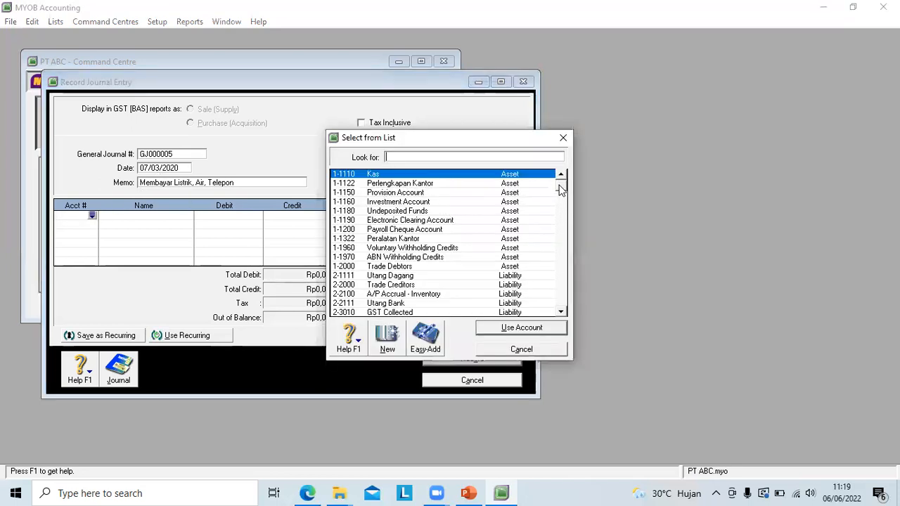
drag(561, 193, 563, 285)
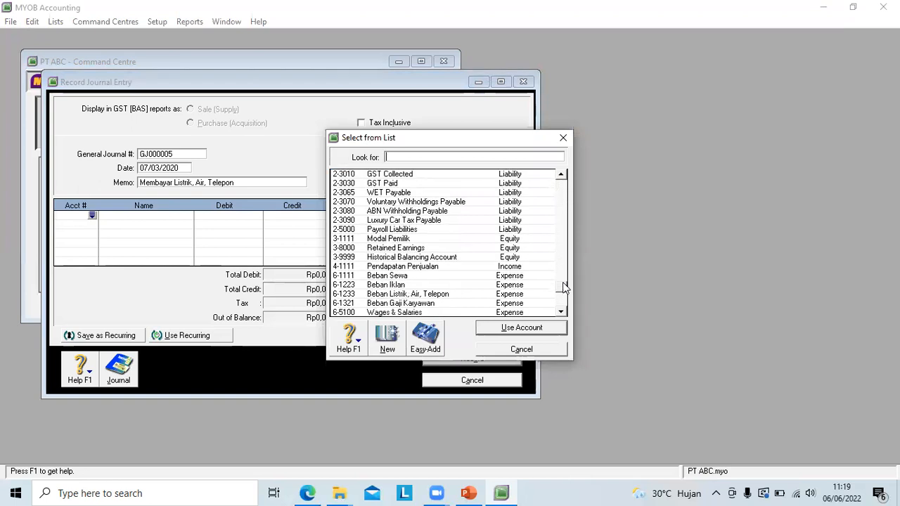
click(428, 296)
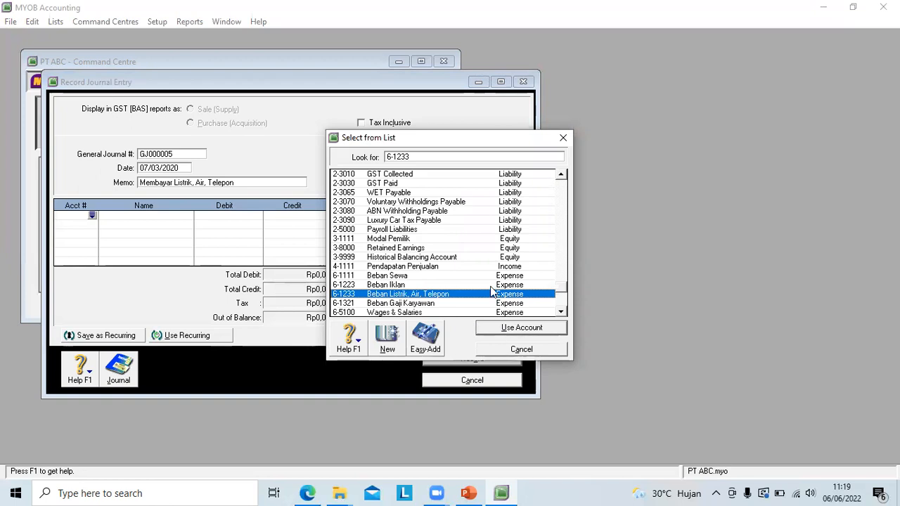
click(499, 328)
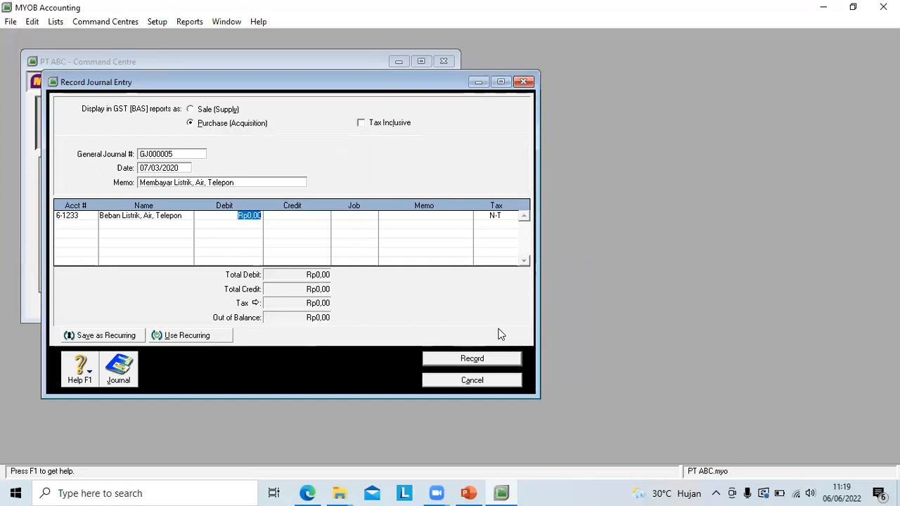
text(5)
text(000000)
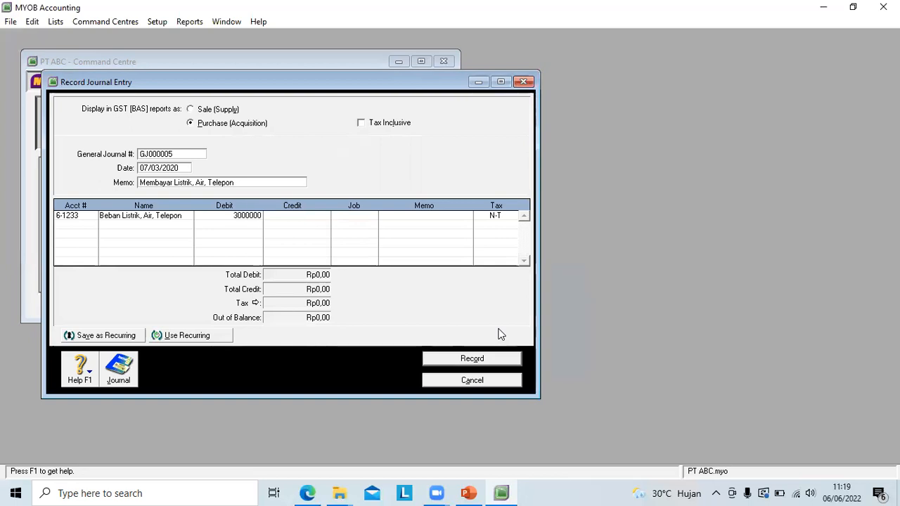
key(Return)
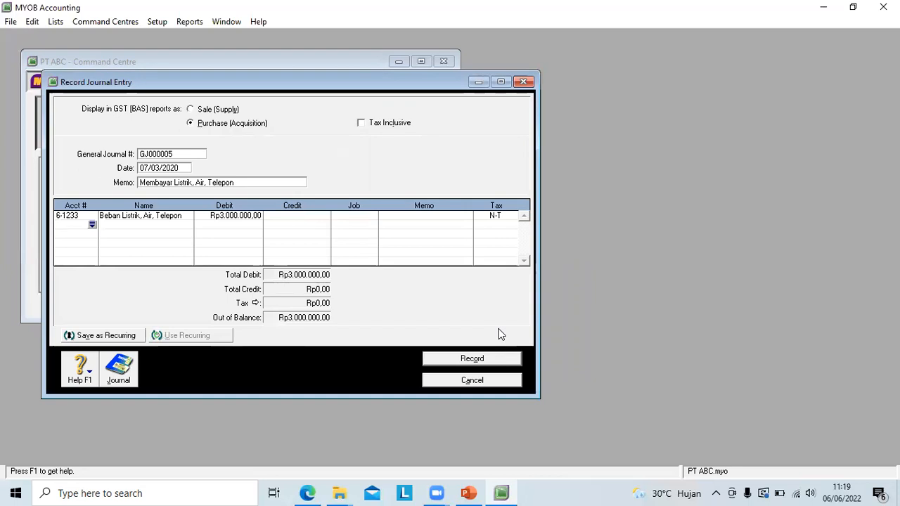
Step: Credit account 1-1110 Kas with Rp3.000.000 on the second line and record the utilities entry
click(92, 224)
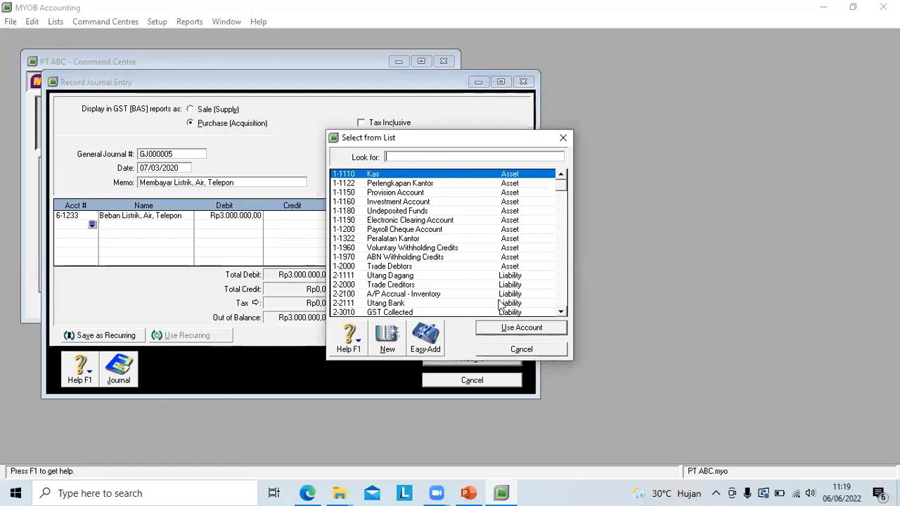
click(512, 328)
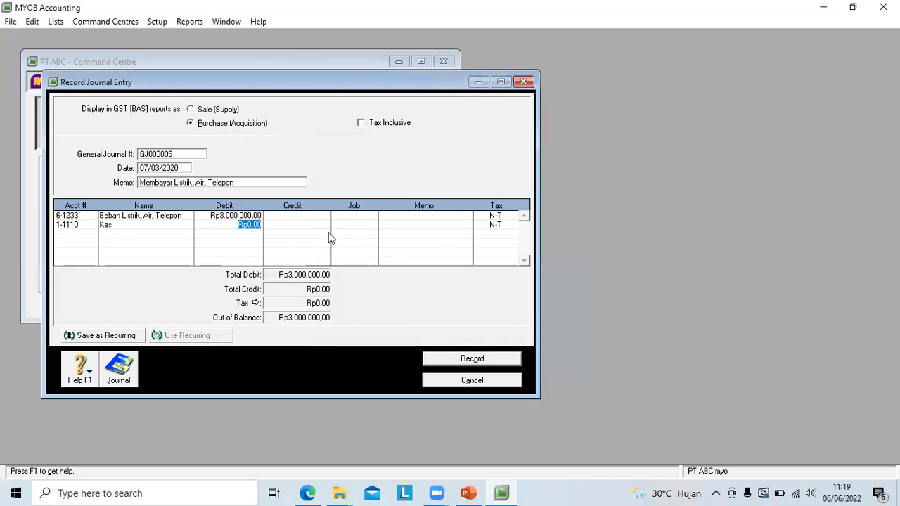
click(302, 225)
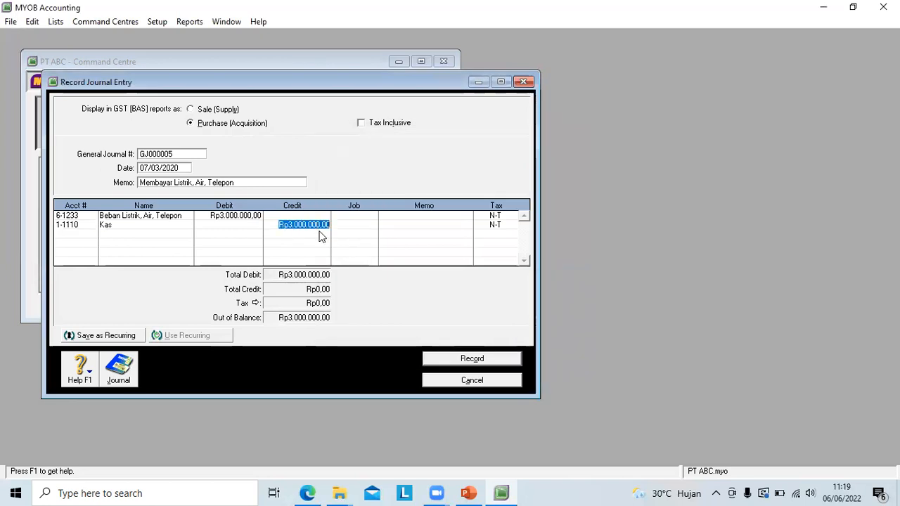
key(Tab)
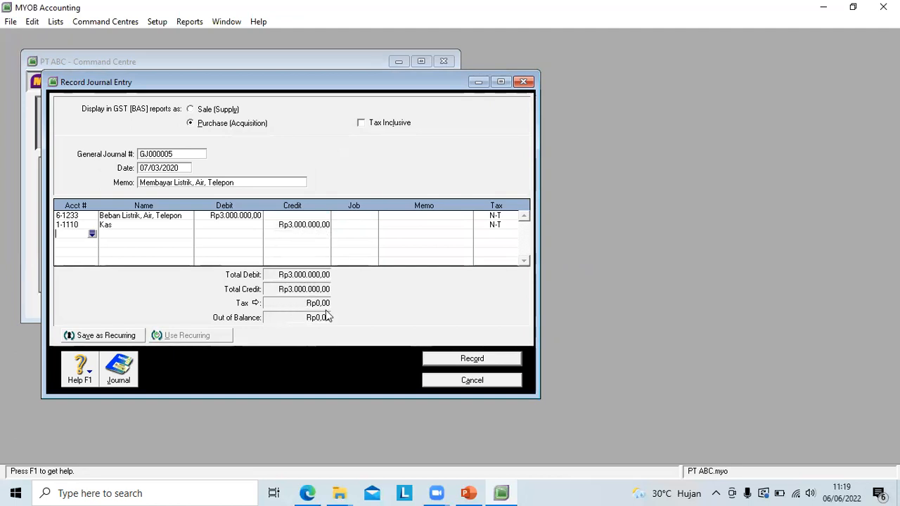
click(456, 361)
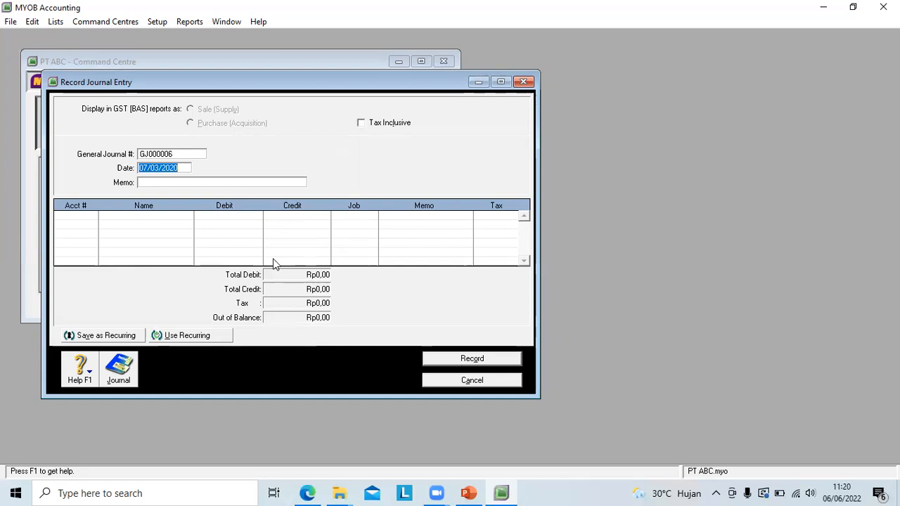
Step: Date the new journal entry 04/03/2020 and give it the memo "Penjualan Elektronik"
click(145, 167)
key(BackSpace)
text(4)
click(154, 184)
text(Penjua)
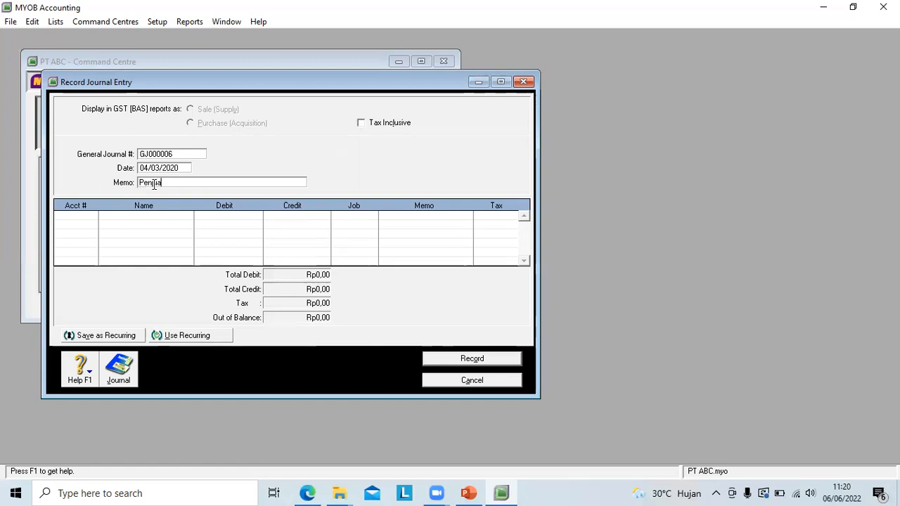
text(lan Ele)
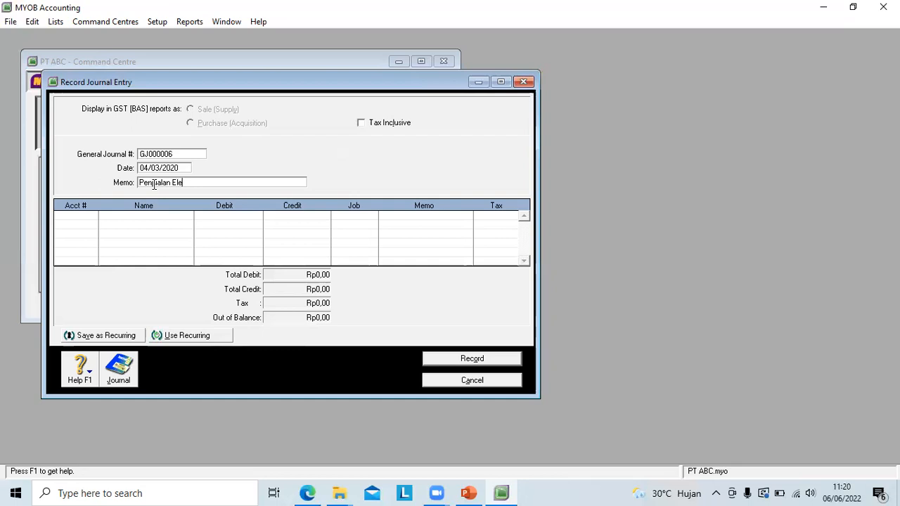
text(ktronik)
key(Tab)
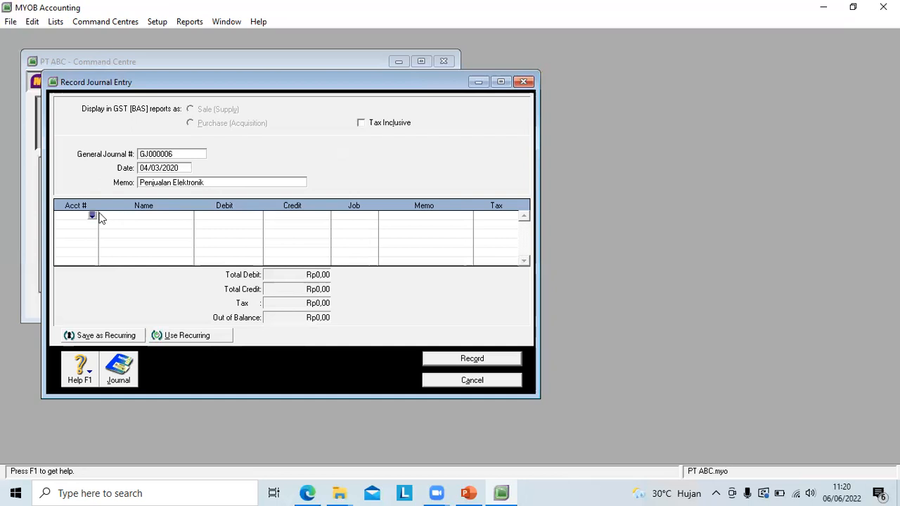
Step: Put account 1-1110 Kas on the first journal line and correct the entry date to 14/03/2020
click(93, 217)
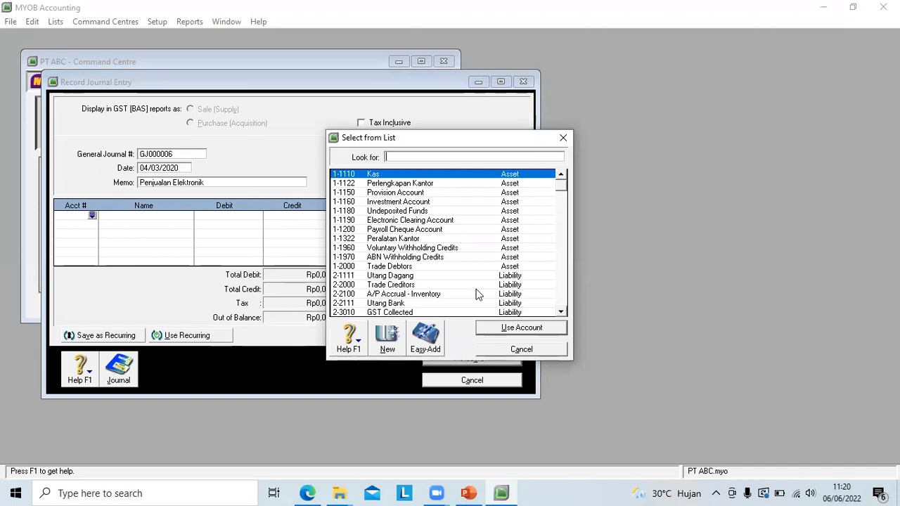
click(505, 328)
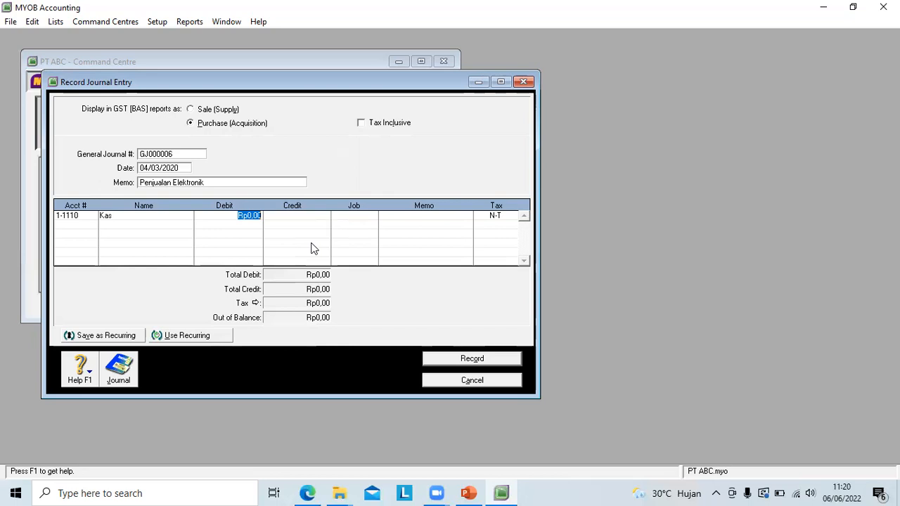
click(141, 168)
click(143, 168)
key(BackSpace)
text(1)
Step: Debit the Kas line of the electronics sale entry with Rp24.000.000
click(216, 218)
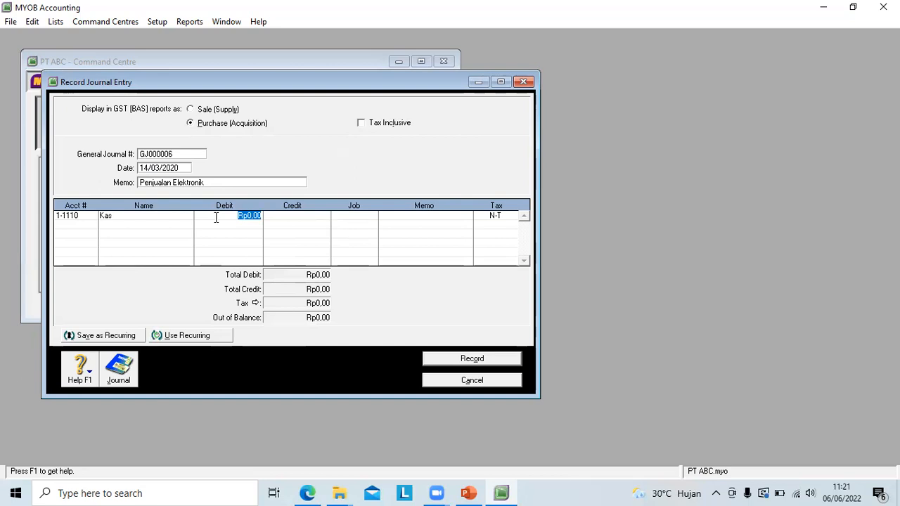
text(24000000)
key(Return)
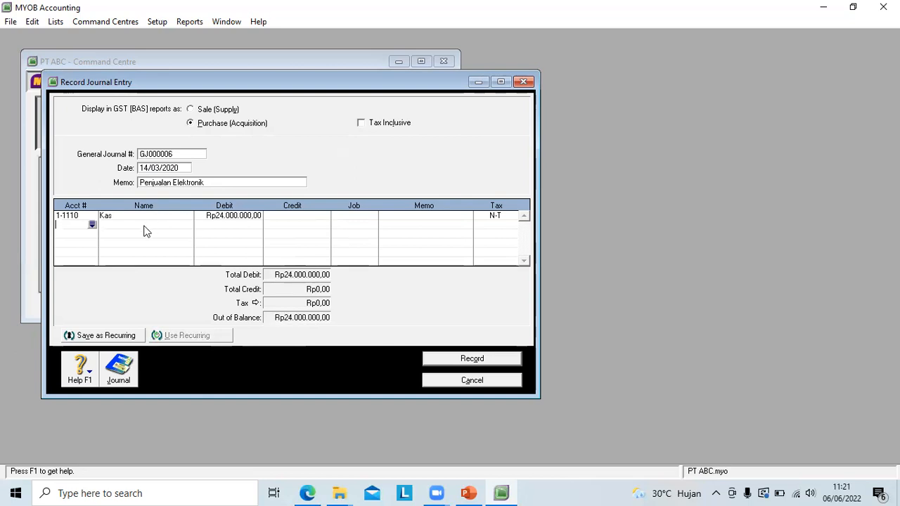
Step: Credit account 4-1111 Pendapatan Penjualan with Rp24.000.000 on the second line and record the sales entry
click(92, 226)
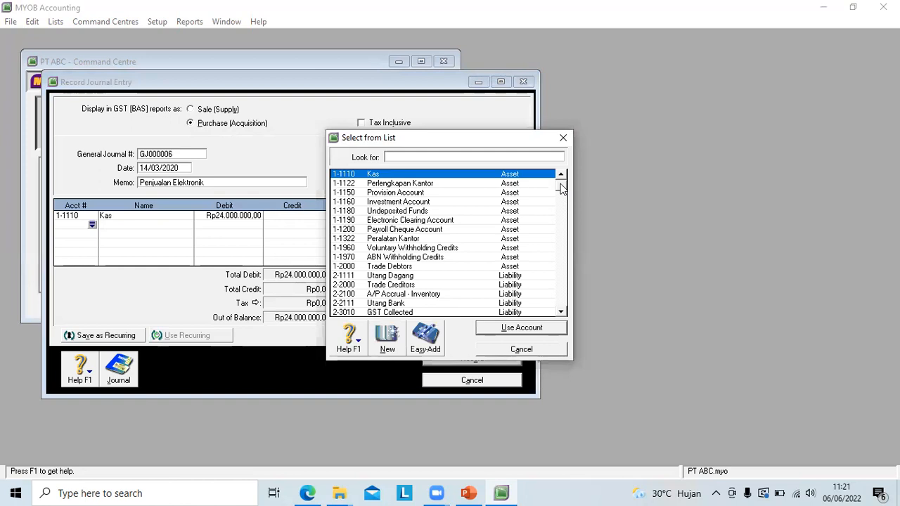
scroll(565, 203, down, 1)
drag(566, 225, 565, 235)
drag(563, 312, 563, 314)
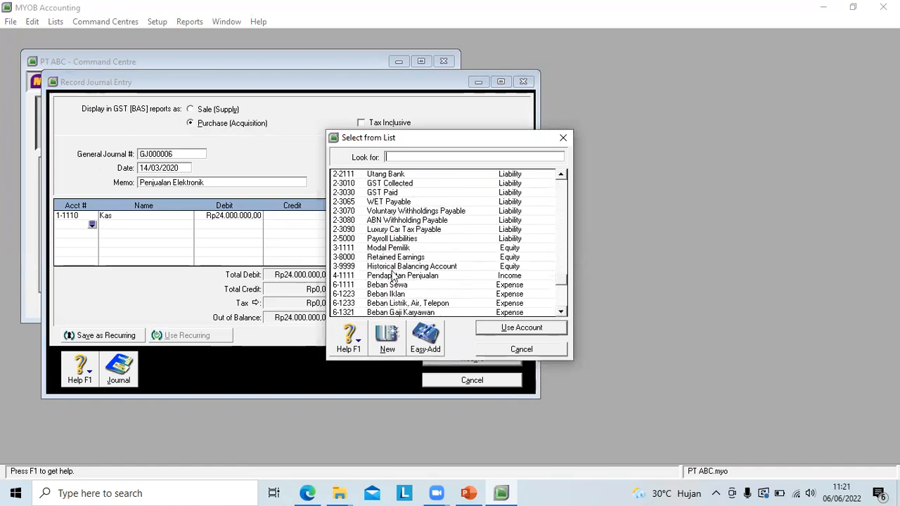
click(402, 278)
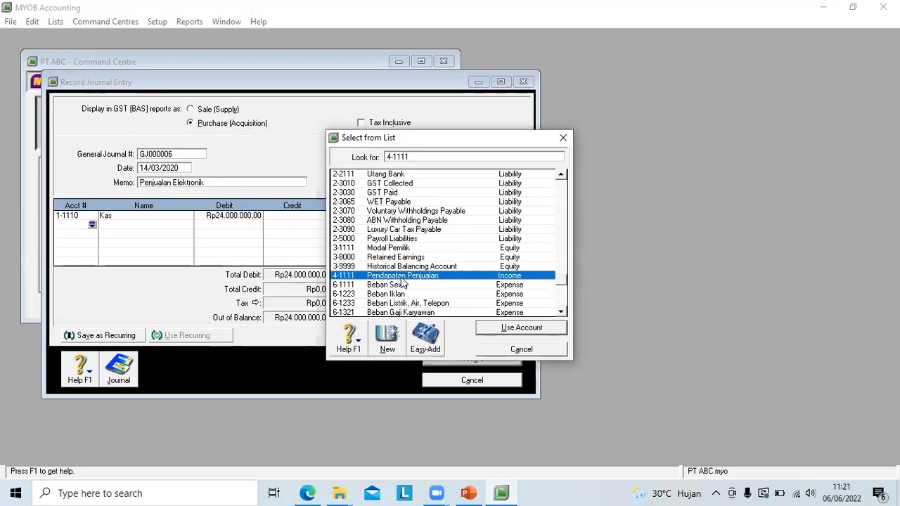
click(502, 330)
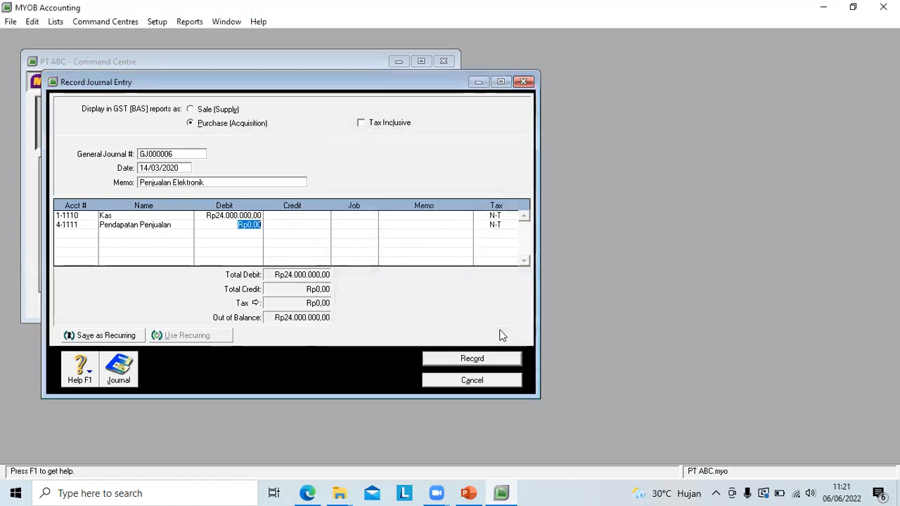
click(290, 225)
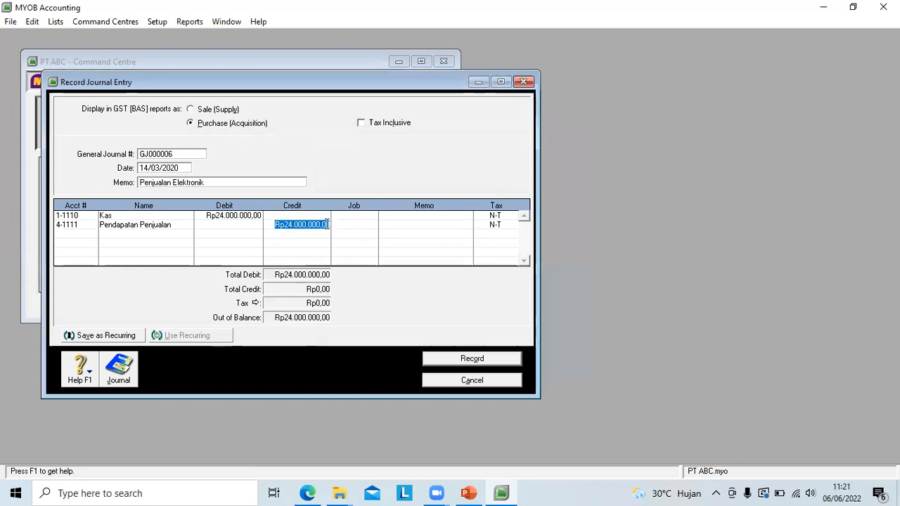
click(324, 260)
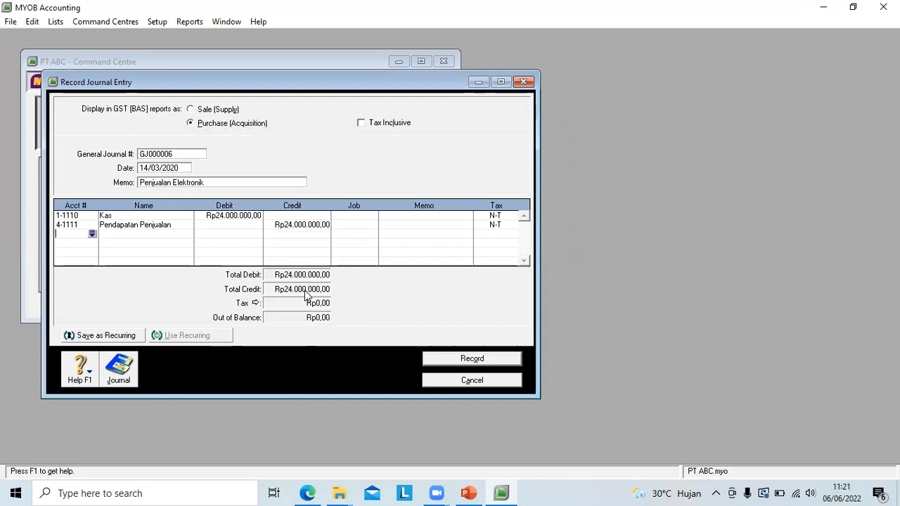
click(451, 359)
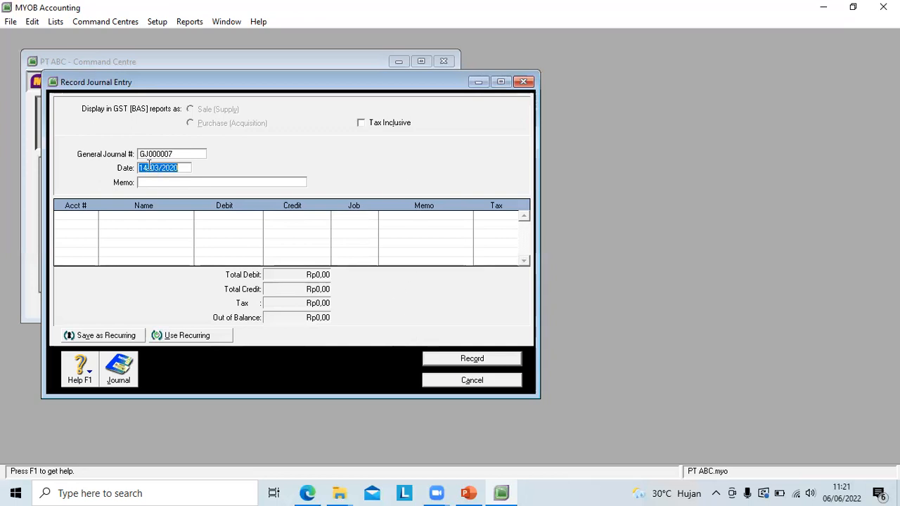
Step: Date the new journal entry 17/03/2020 and give it the memo "membeli Perlengkapan Kantor Secara Kredit"
click(149, 166)
key(BackSpace)
text(7)
click(150, 181)
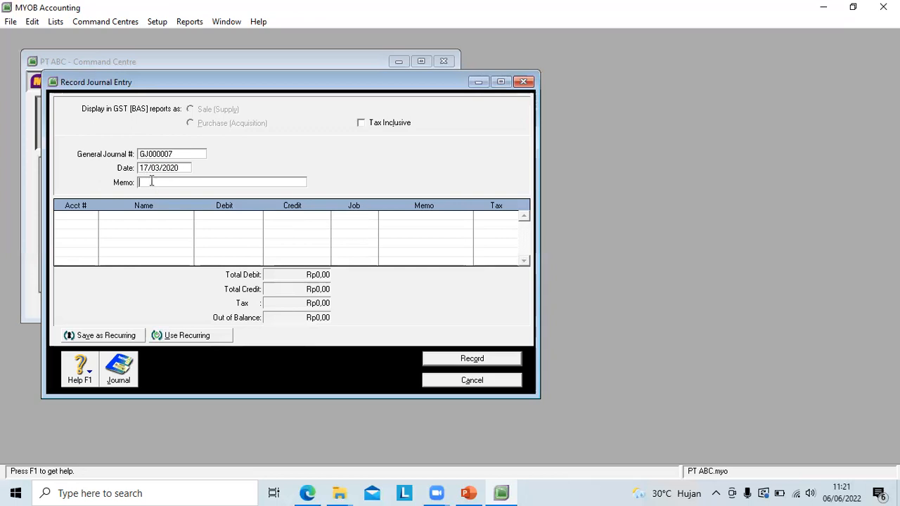
text(membeli Perleng)
text(kap)
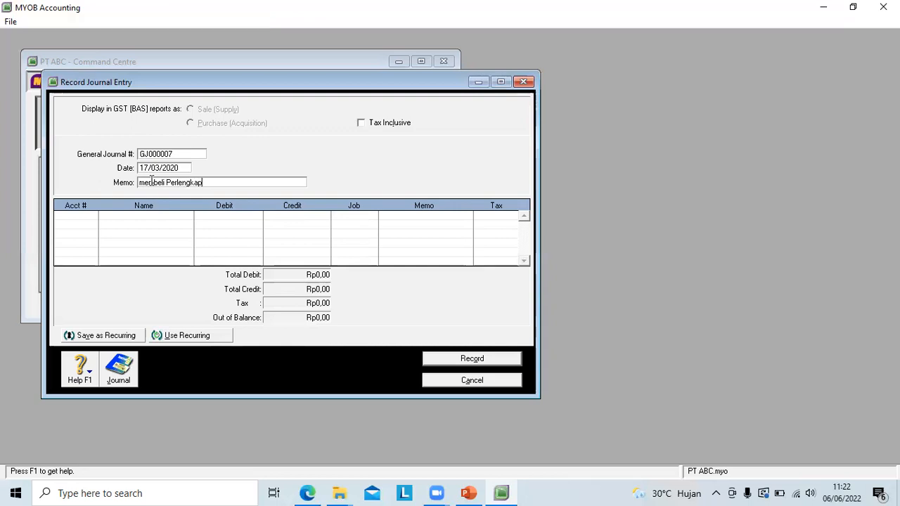
text(an Kn)
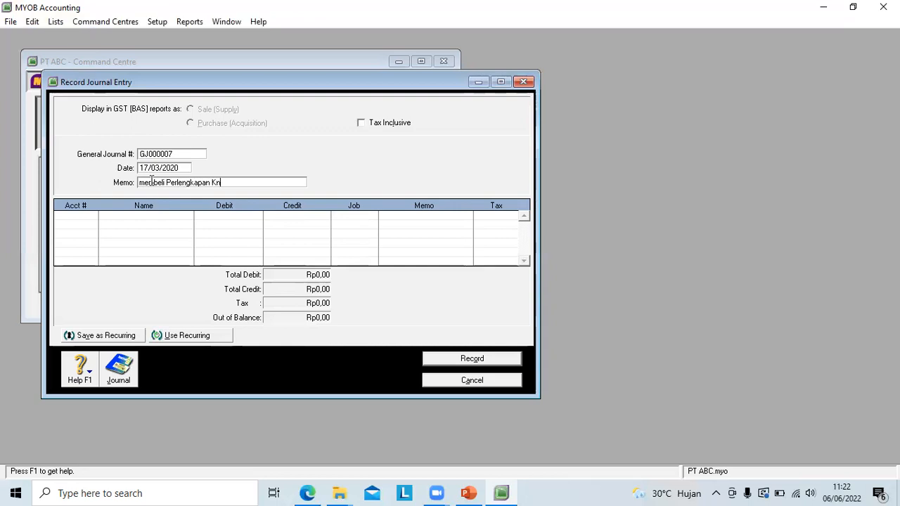
text(ntor Se)
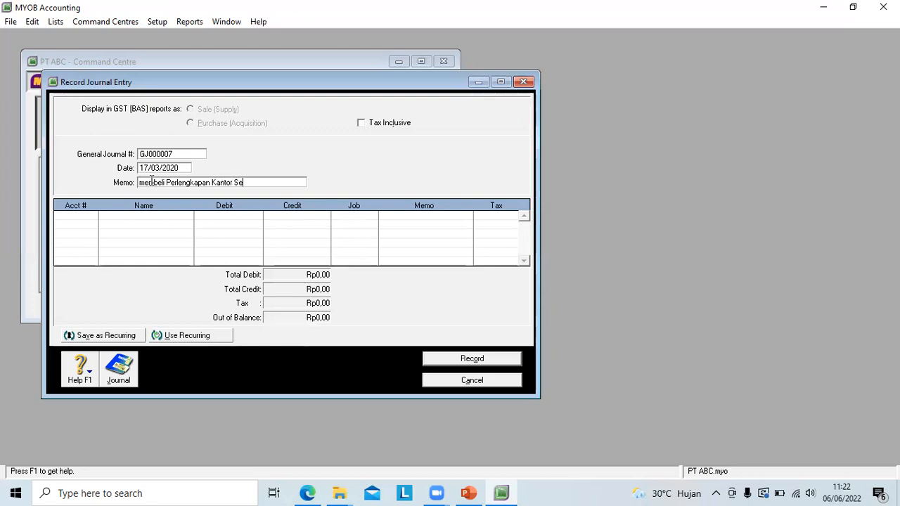
text(cara Kredit)
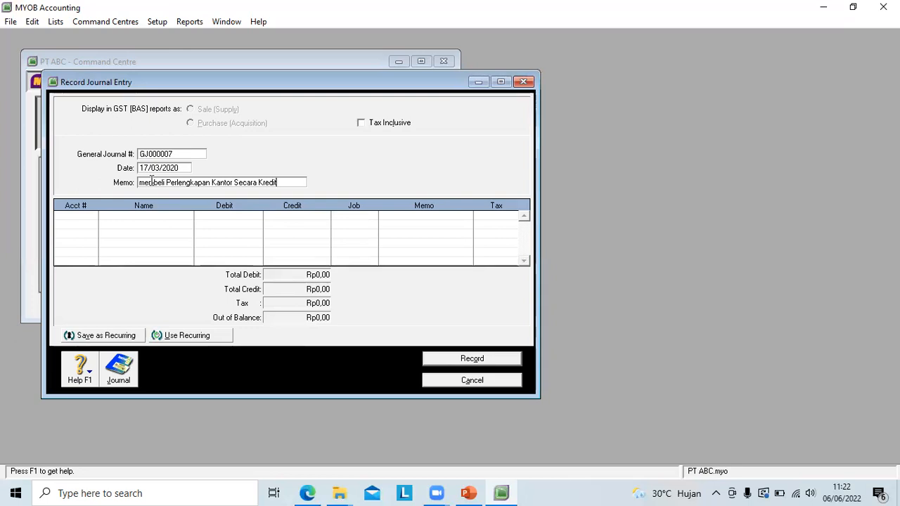
key(Tab)
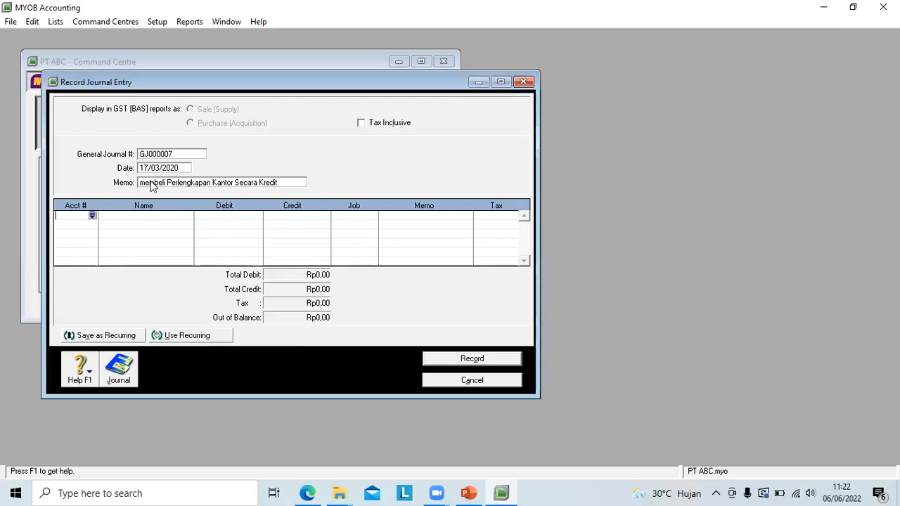
Step: Open and close the account list for the first line, and correct the memo to "membeli Peralatan Kantor Secara Kredit"
click(93, 216)
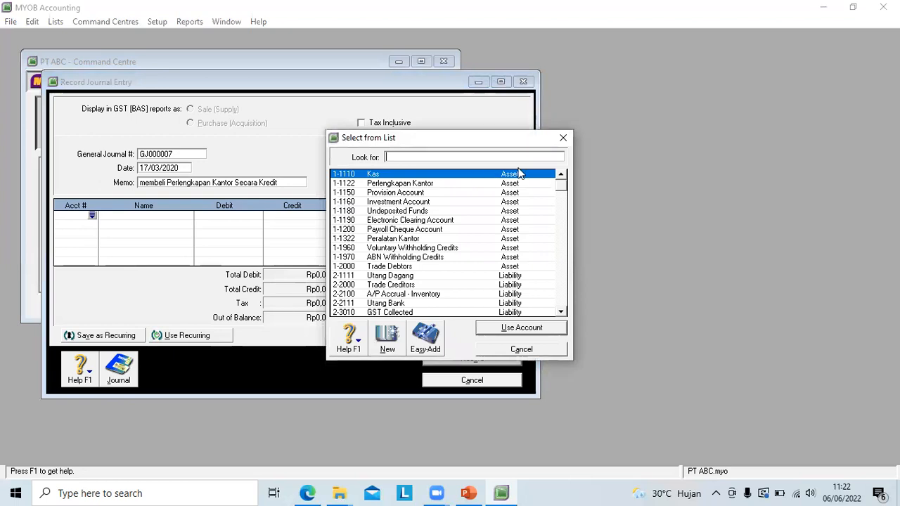
click(564, 137)
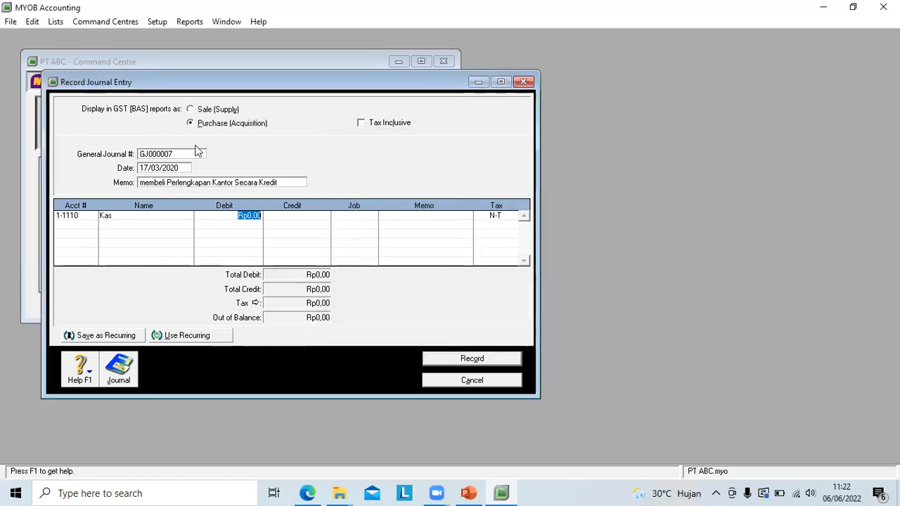
click(184, 182)
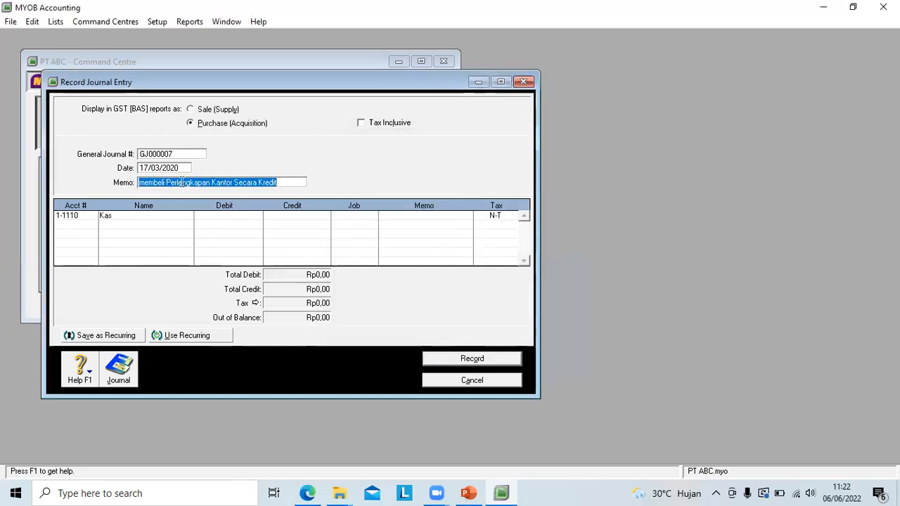
click(207, 182)
key(BackSpace)
key(BackSpace)
key(BackSpace)
key(BackSpace)
key(BackSpace)
key(BackSpace)
key(BackSpace)
key(BackSpace)
text(alata)
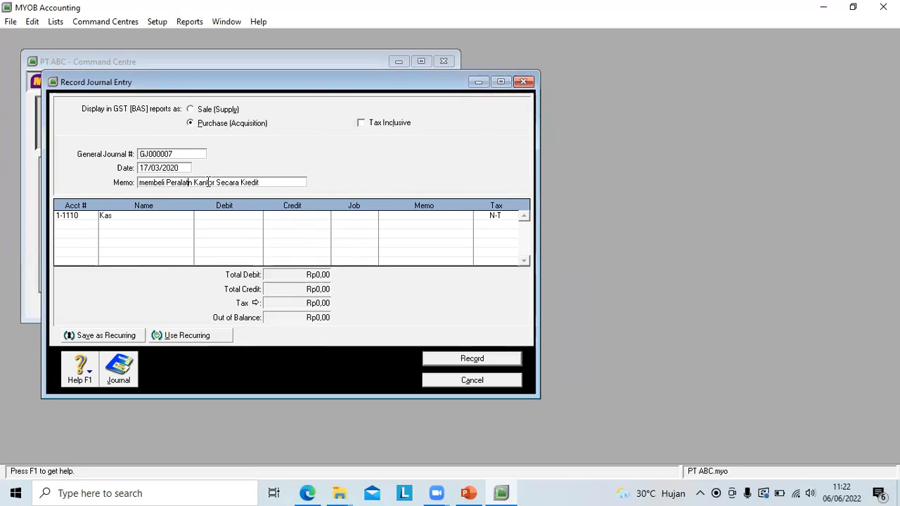
Step: Change the first journal line's account to 1-1322 Peralatan Kantor
click(84, 215)
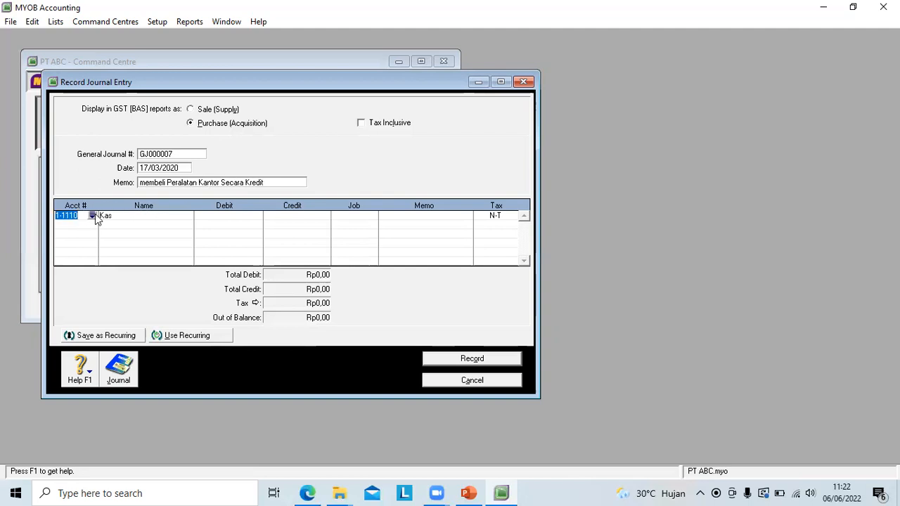
click(93, 216)
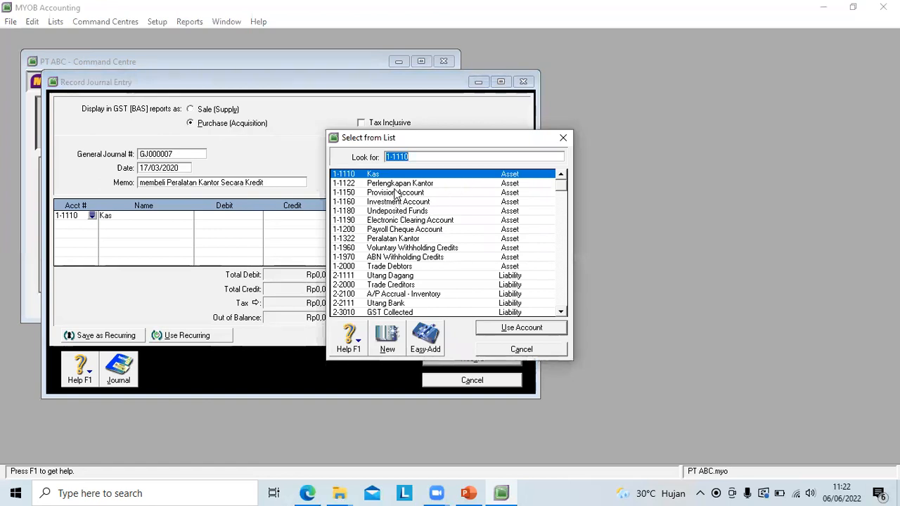
click(404, 240)
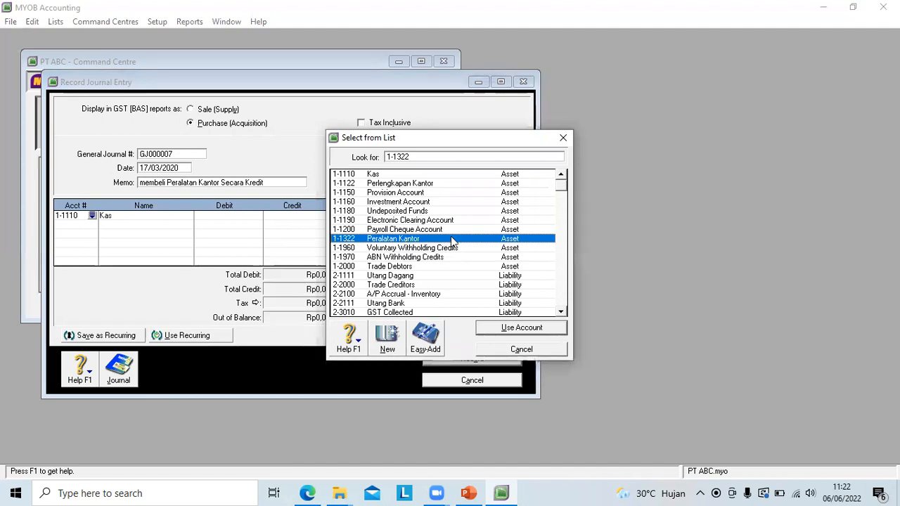
click(521, 329)
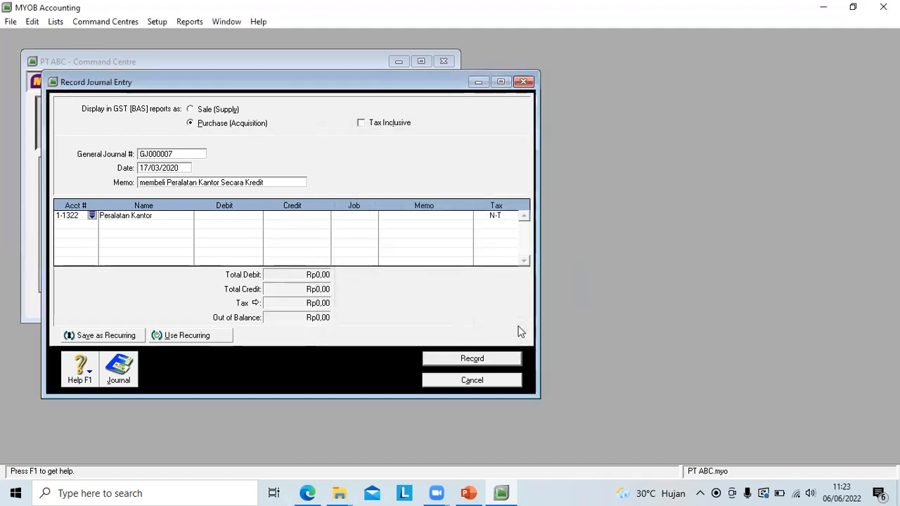
Step: Debit the Peralatan Kantor line of the equipment purchase entry with Rp18.000.000
click(230, 217)
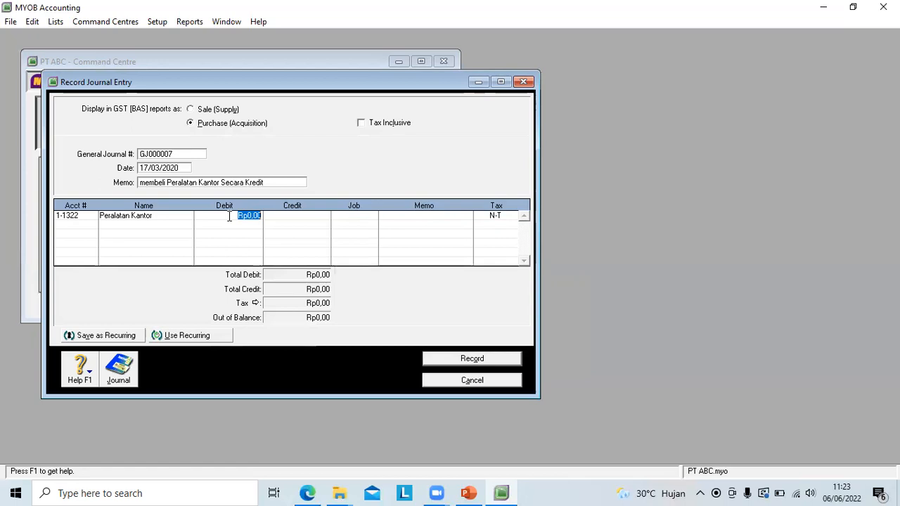
text(1)
text(8.000.00)
text(0)
key(Return)
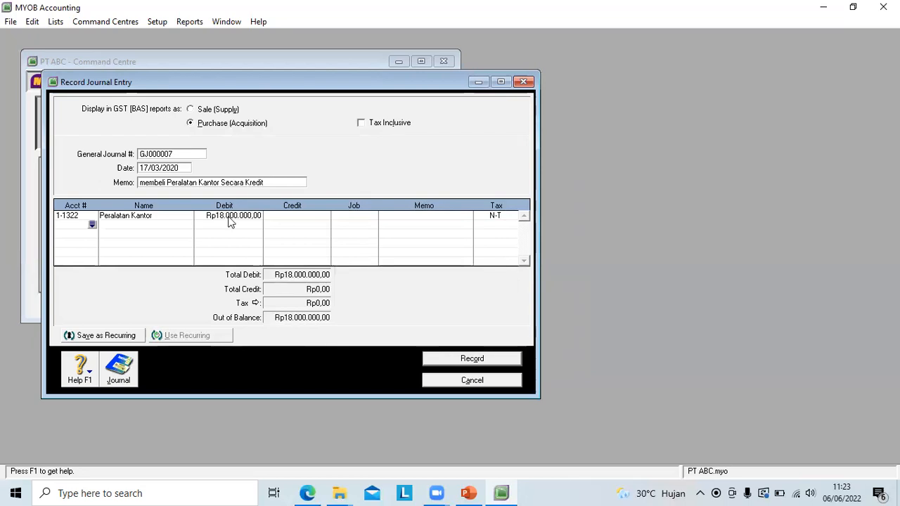
Step: Credit account 1-1110 Kas with Rp18.000.000 on the second line and record the equipment purchase entry
click(92, 225)
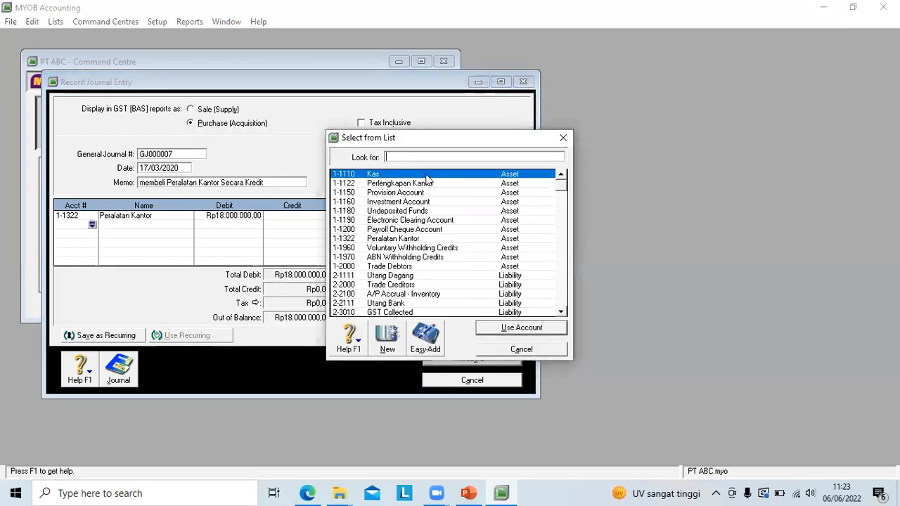
text(1-1110)
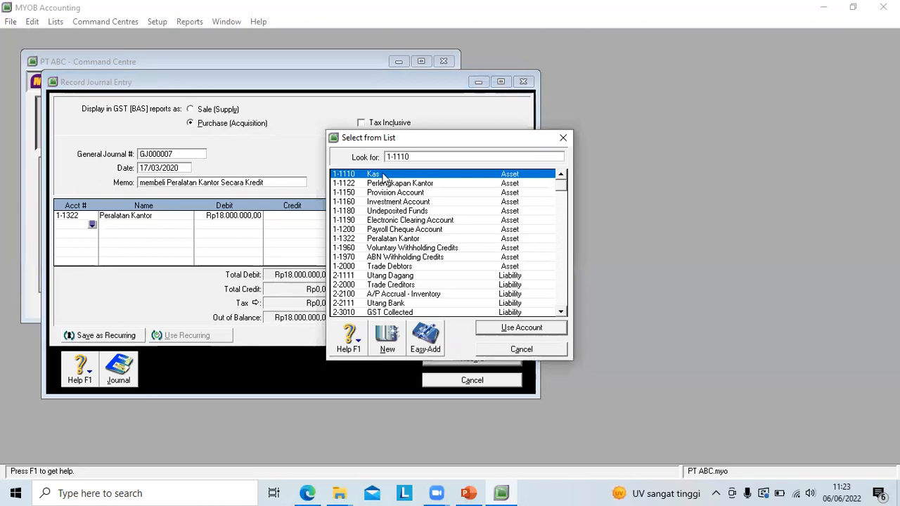
click(507, 329)
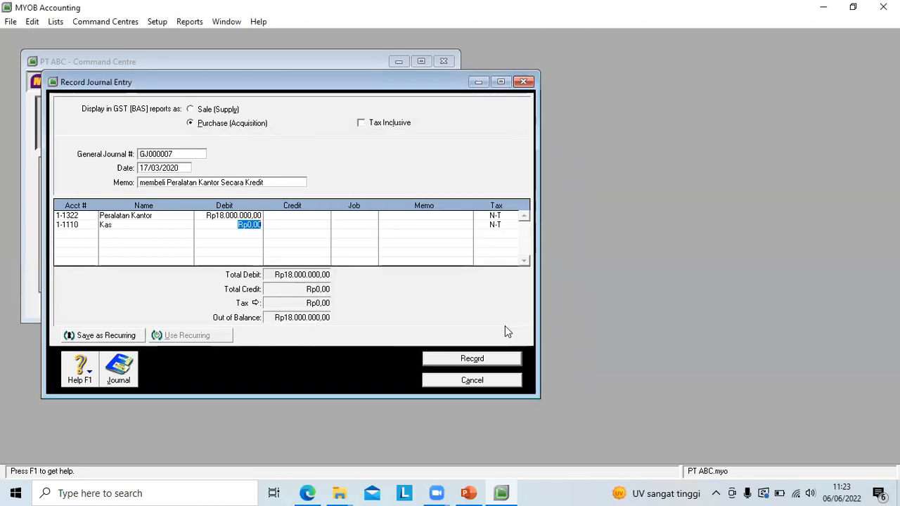
click(286, 227)
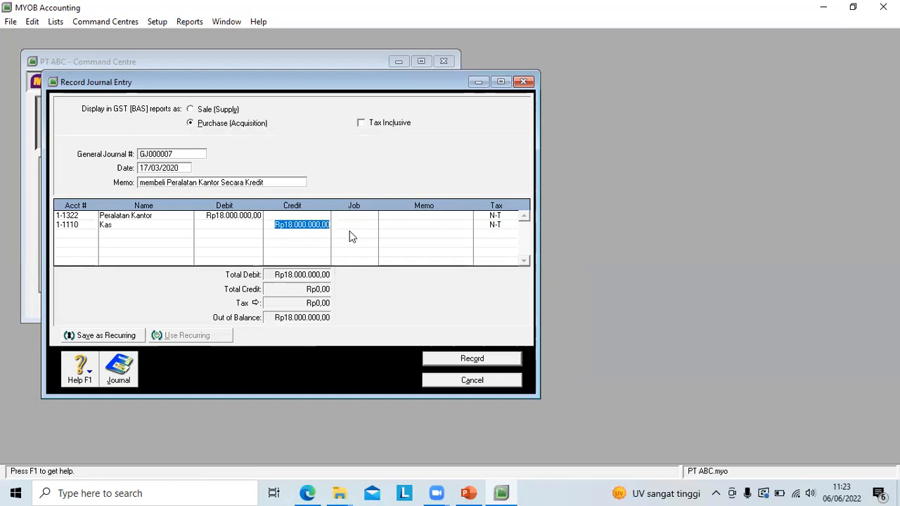
key(Return)
key(Return)
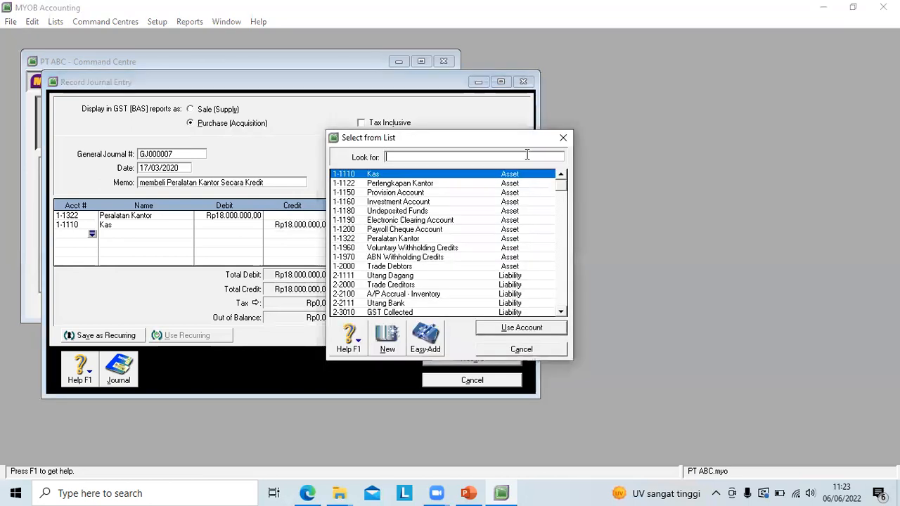
click(520, 349)
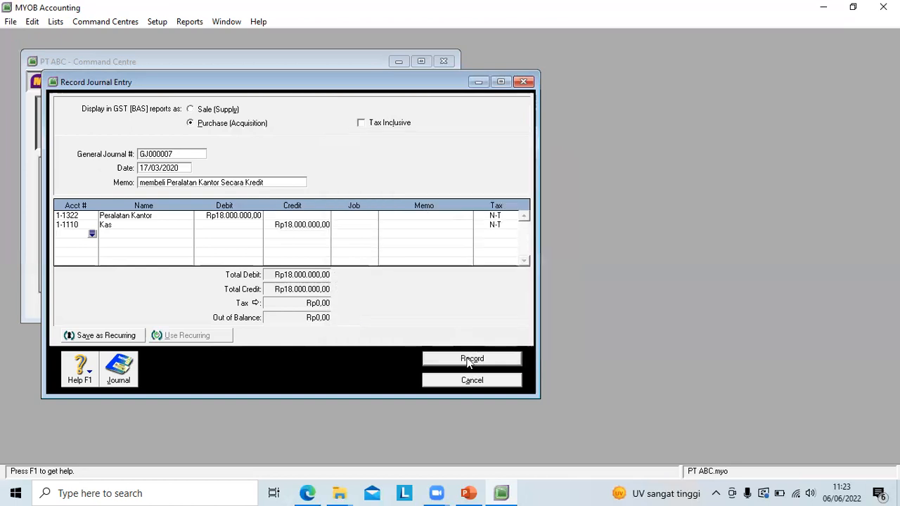
click(469, 360)
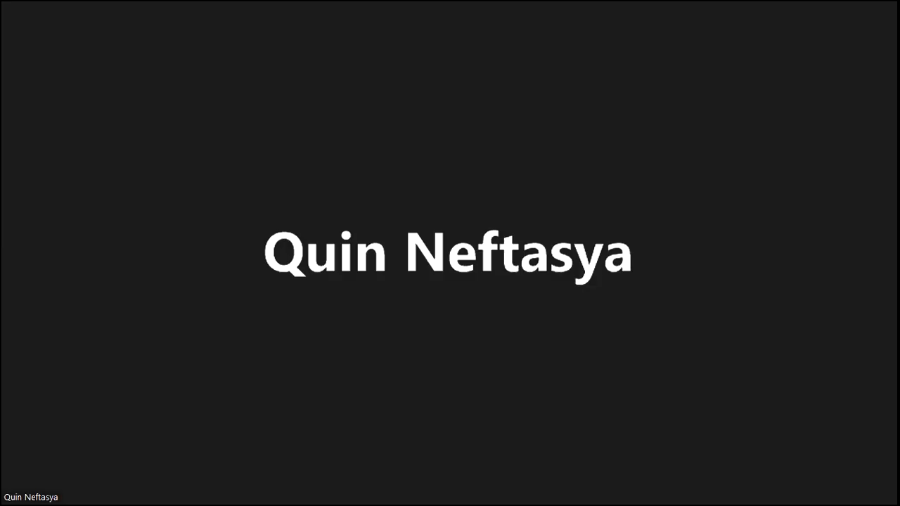
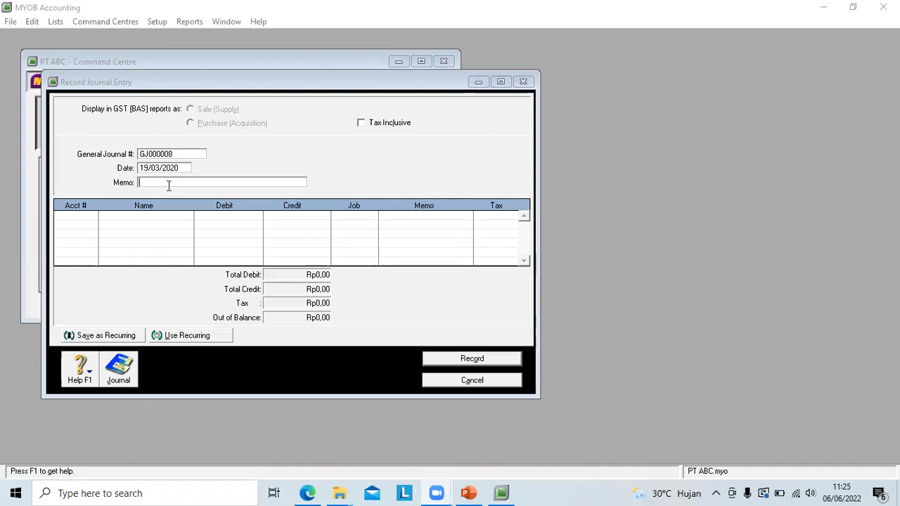
Step: Enter the memo "Meminjam Uang Ke Bank" for the 19/03/2020 journal entry
click(161, 182)
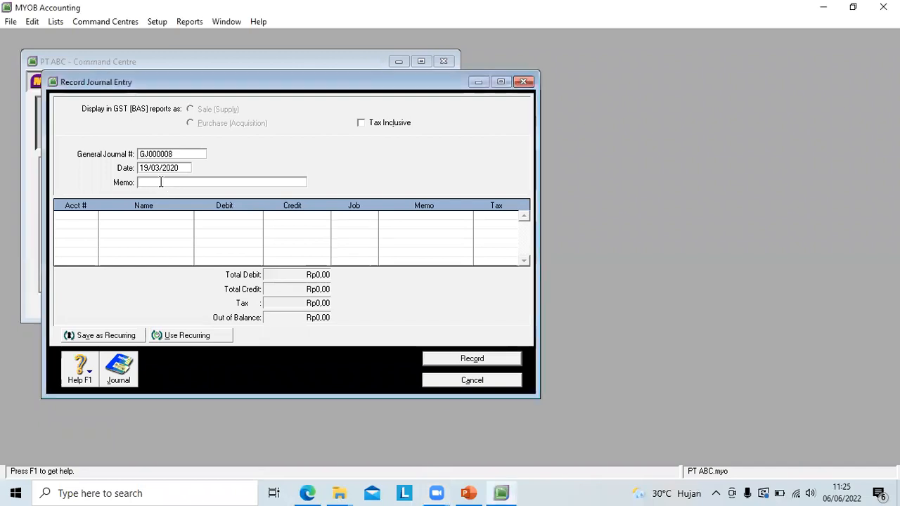
text(Meminjam U)
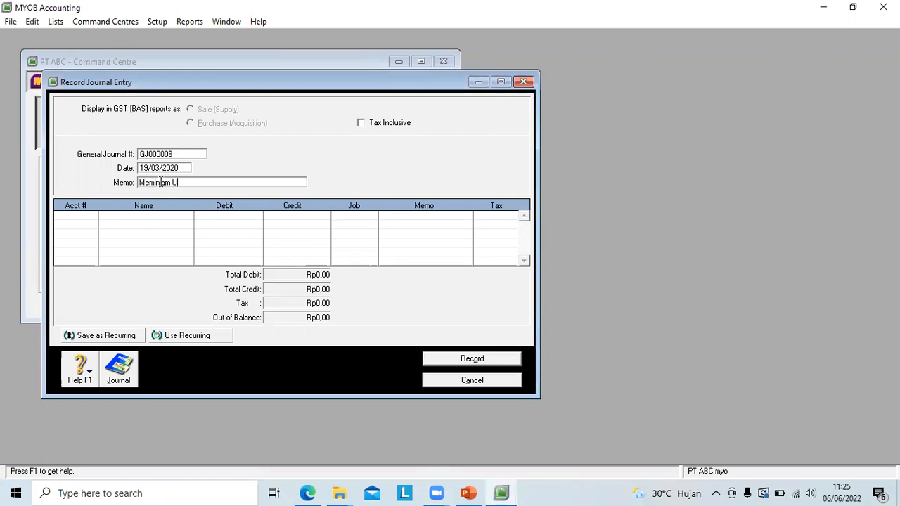
text(ang Ke Bank)
key(Tab)
Step: Debit account 1-1110 Kas with Rp60.000.000 on the first line of the bank loan entry
click(93, 216)
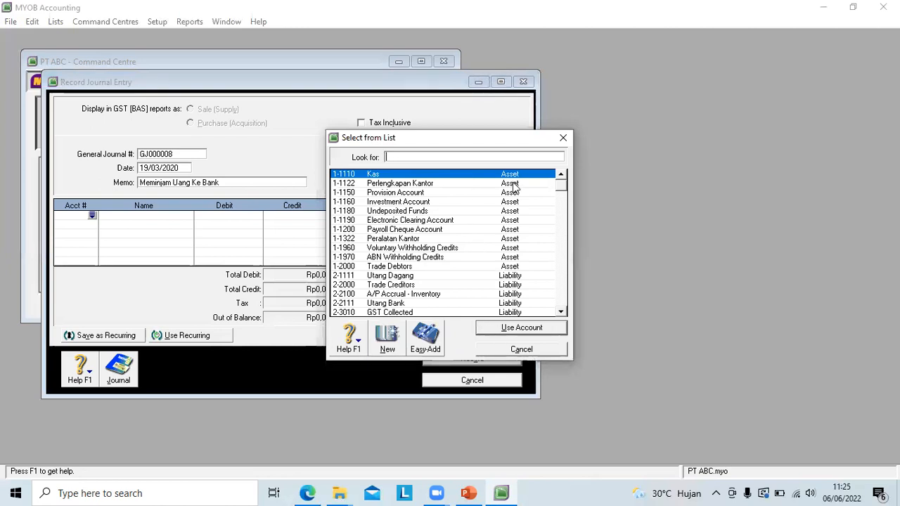
click(512, 331)
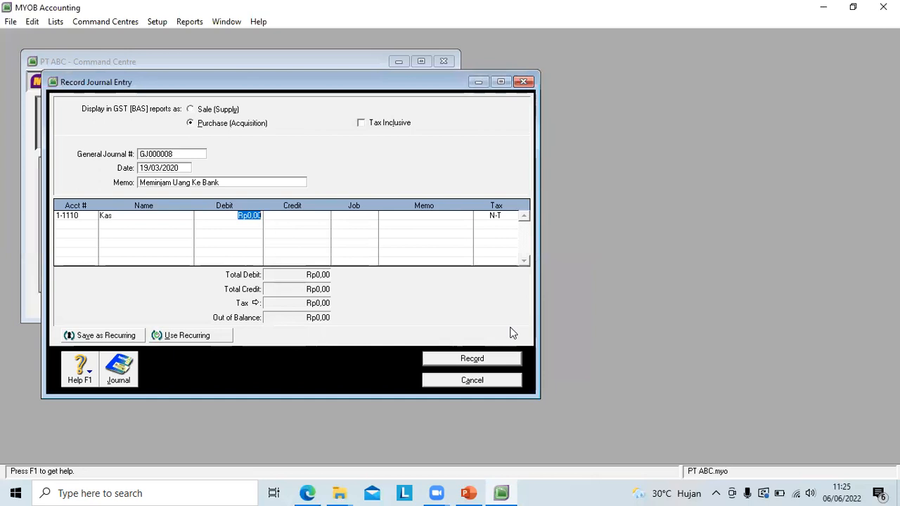
text(2)
text(000000)
text(0)
key(Return)
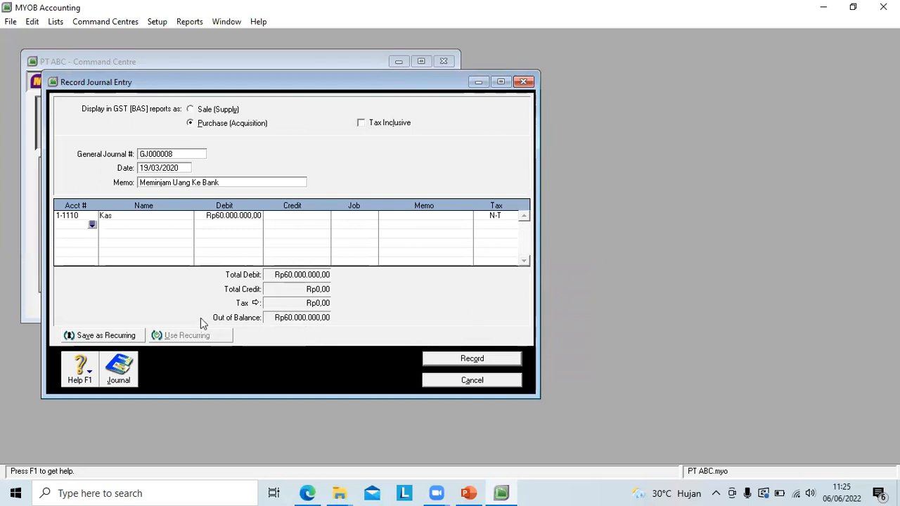
Step: Credit account 2-2111 Utang Bank with Rp60.000.000 on the second line and record the bank loan entry
click(91, 225)
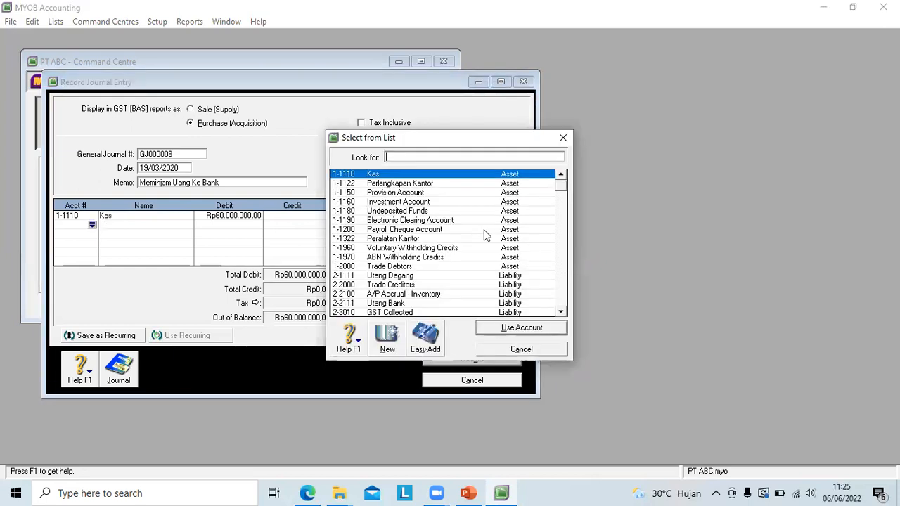
click(389, 305)
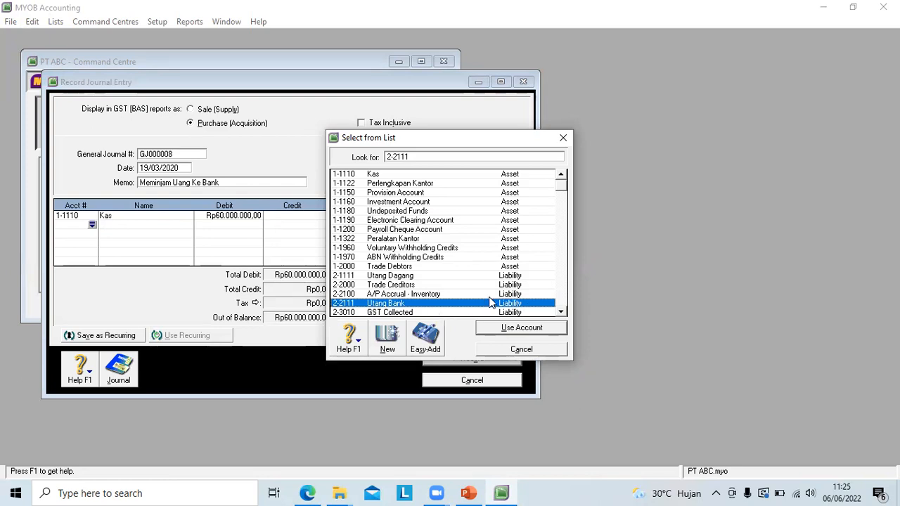
click(514, 327)
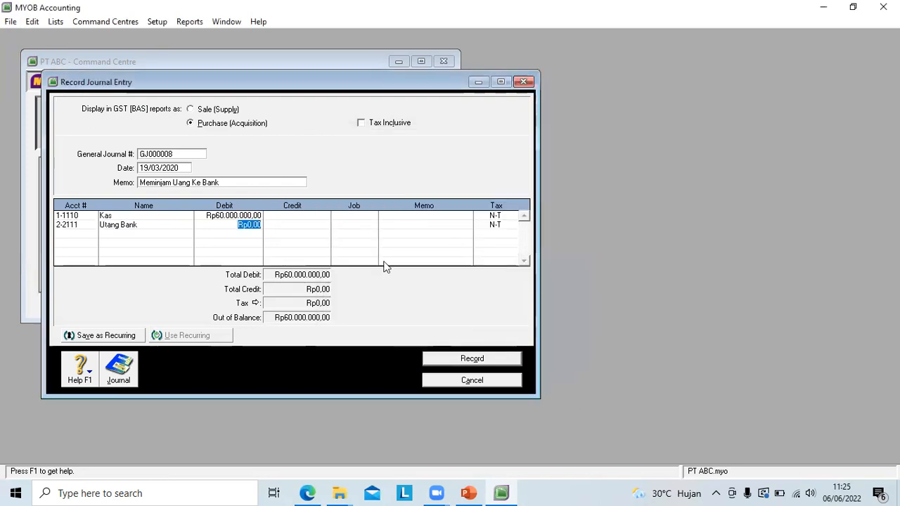
click(293, 223)
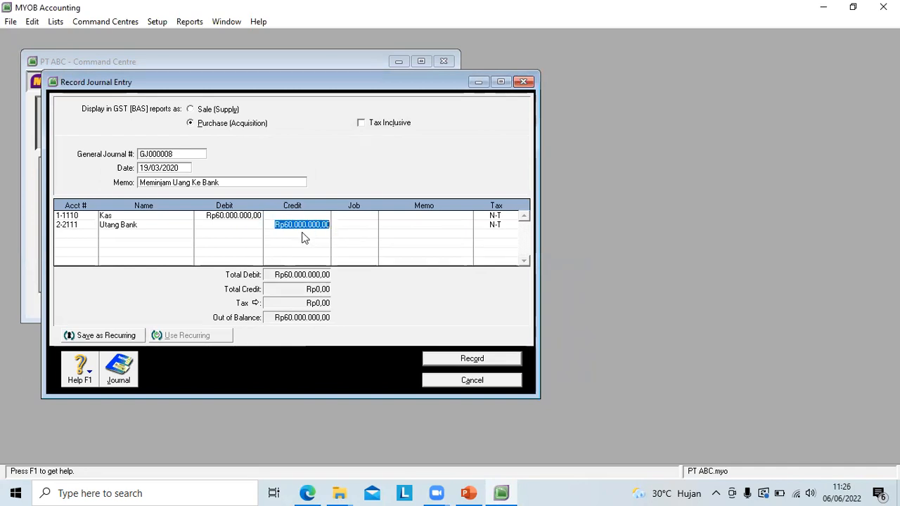
key(Return)
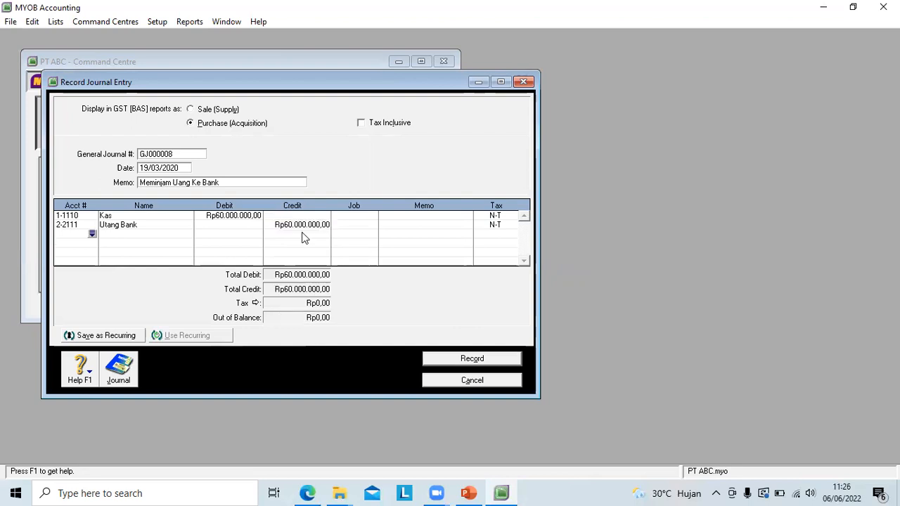
click(465, 360)
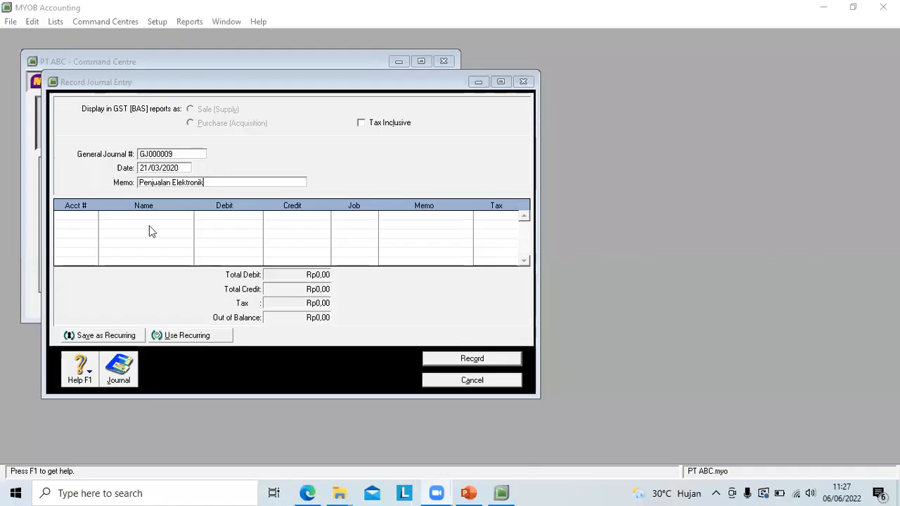
Step: Assign account 4-1111 Pendapatan Penjualan to the first line of the "Penjualan Elektronik" entry
click(89, 220)
click(109, 220)
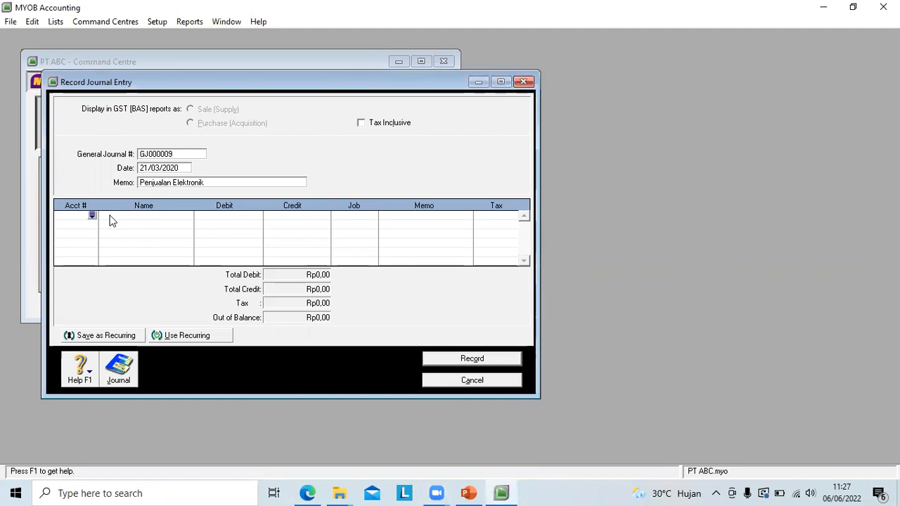
click(92, 215)
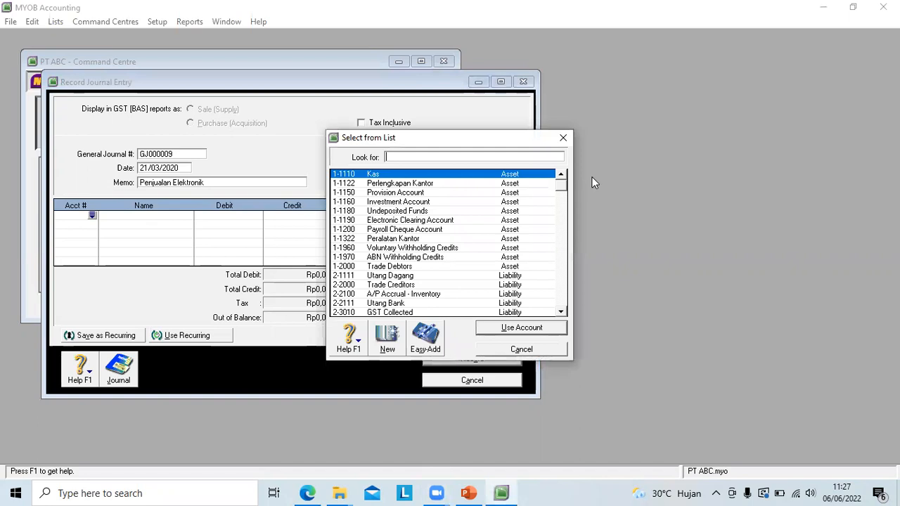
drag(563, 190, 570, 282)
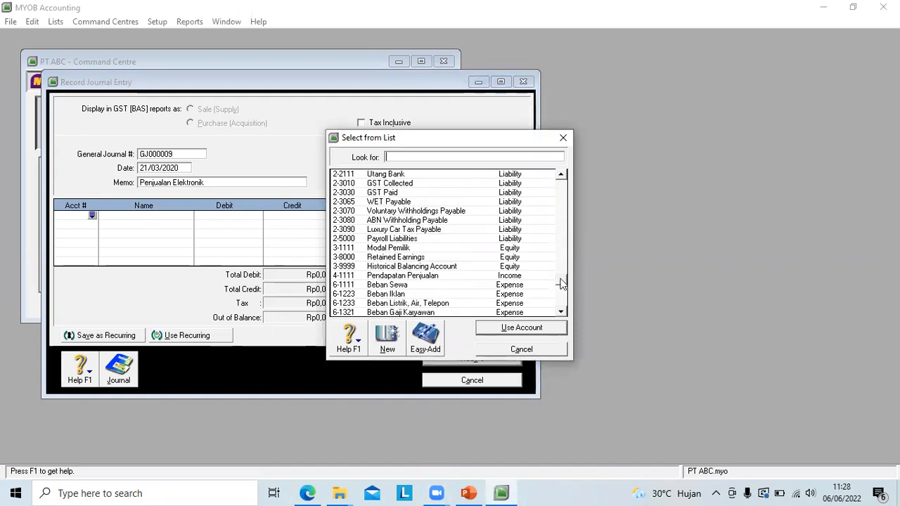
click(431, 280)
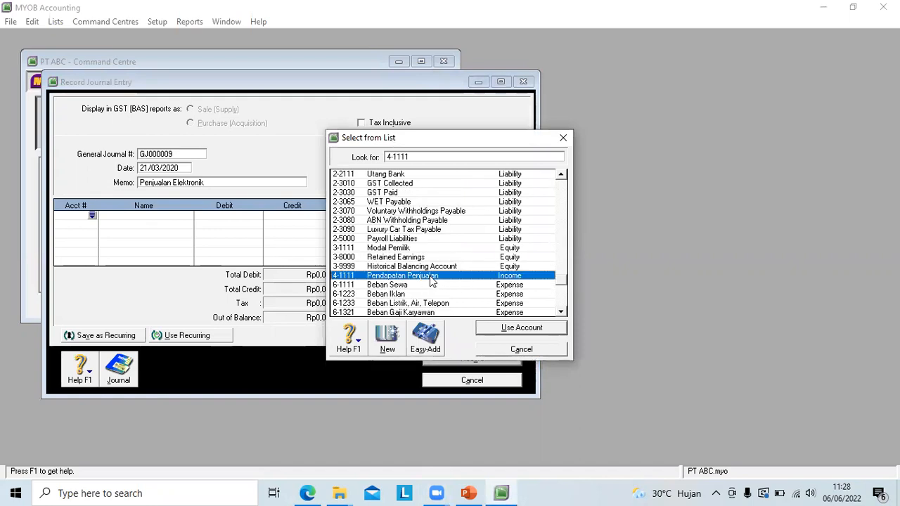
click(520, 328)
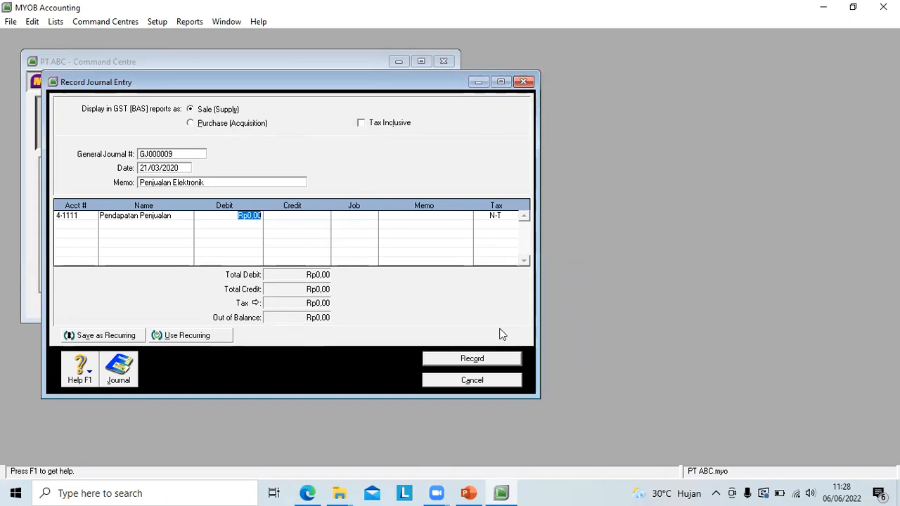
Step: Debit the first line of the electronics sale entry with Rp18.000.000 and change its account to 1-1110 Kas
text(18000000)
click(84, 217)
click(91, 216)
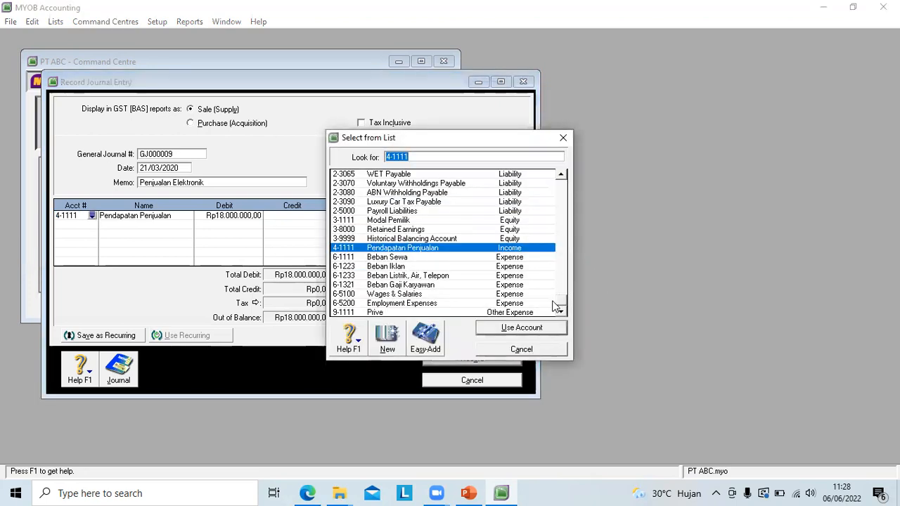
drag(555, 240, 557, 181)
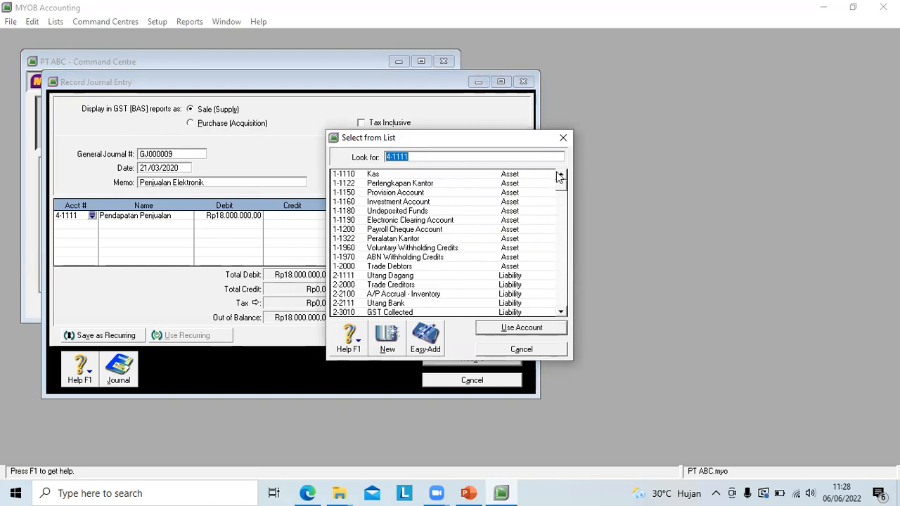
click(384, 175)
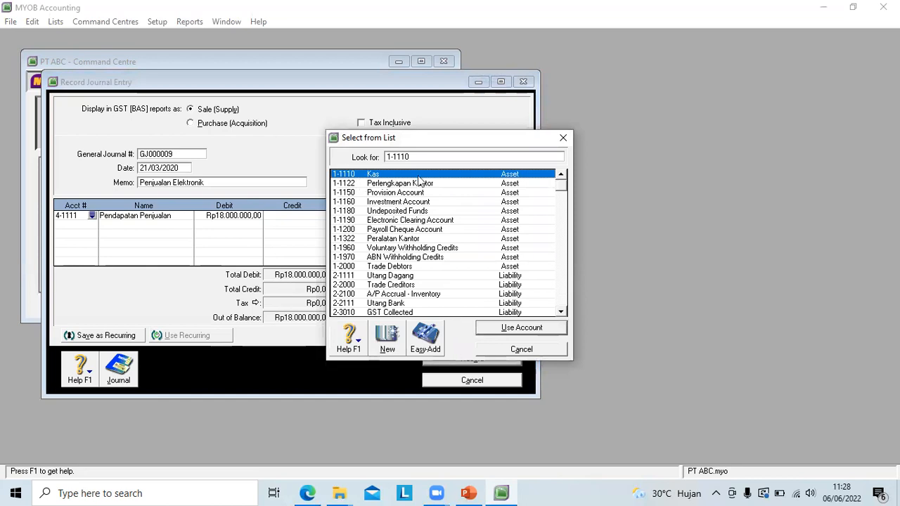
click(491, 330)
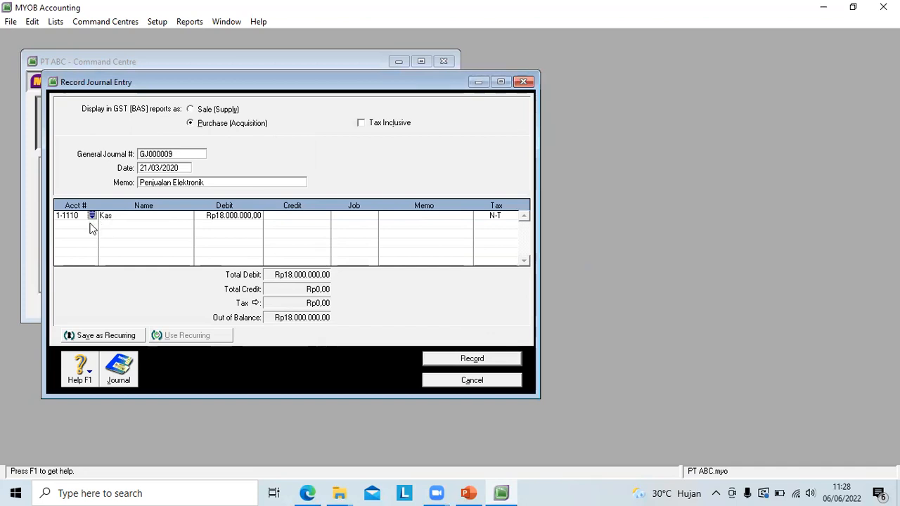
Step: Assign account 4-1111 Pendapatan Penjualan to the second line of the electronics sale entry
click(90, 225)
click(92, 226)
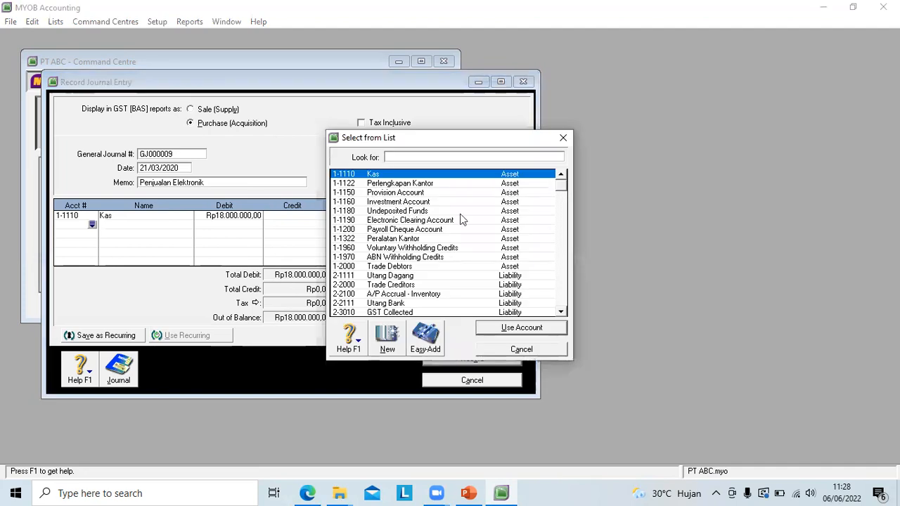
drag(563, 188, 569, 225)
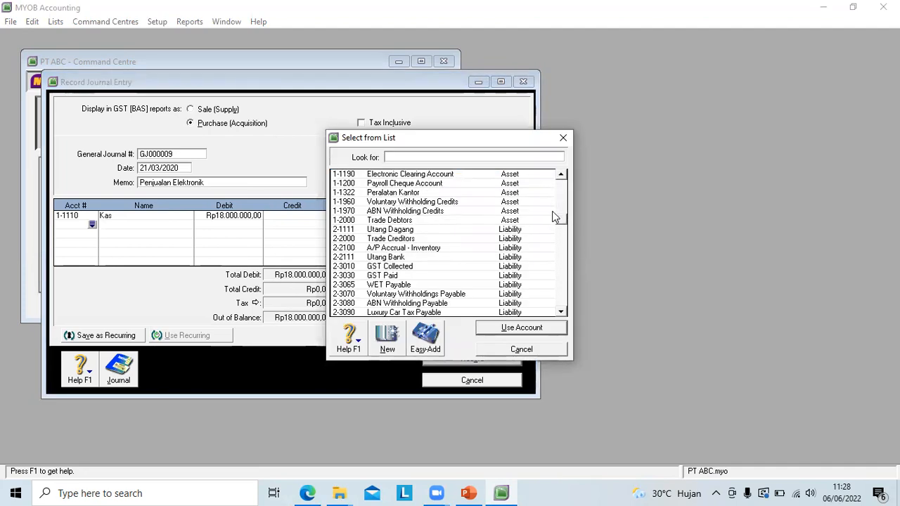
drag(559, 227, 561, 254)
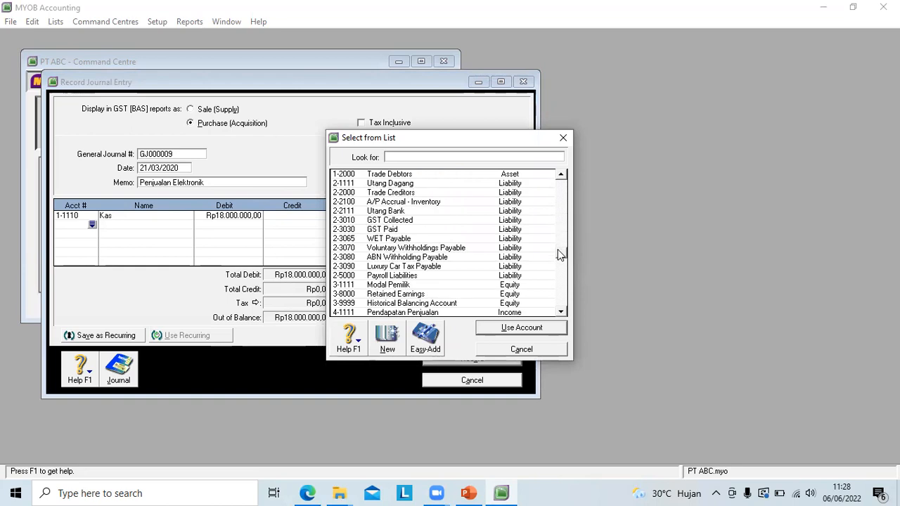
click(562, 313)
click(561, 312)
click(562, 312)
click(406, 285)
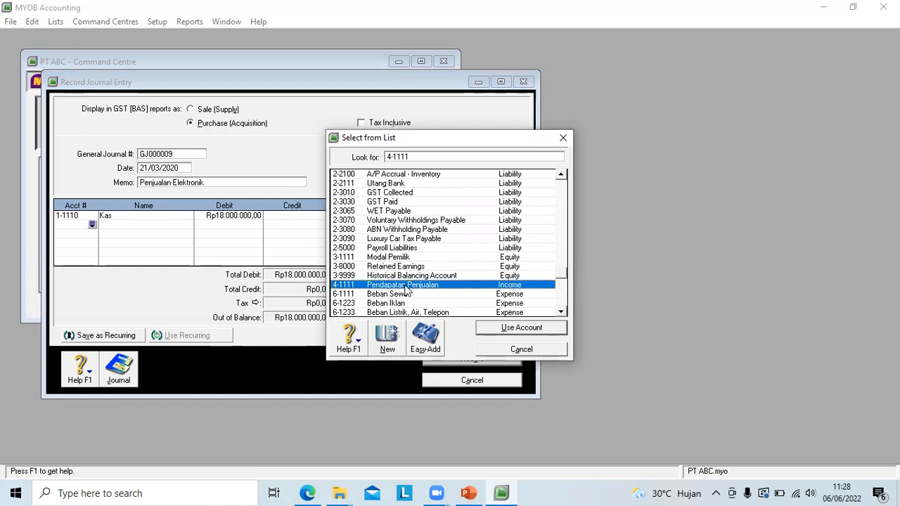
click(502, 329)
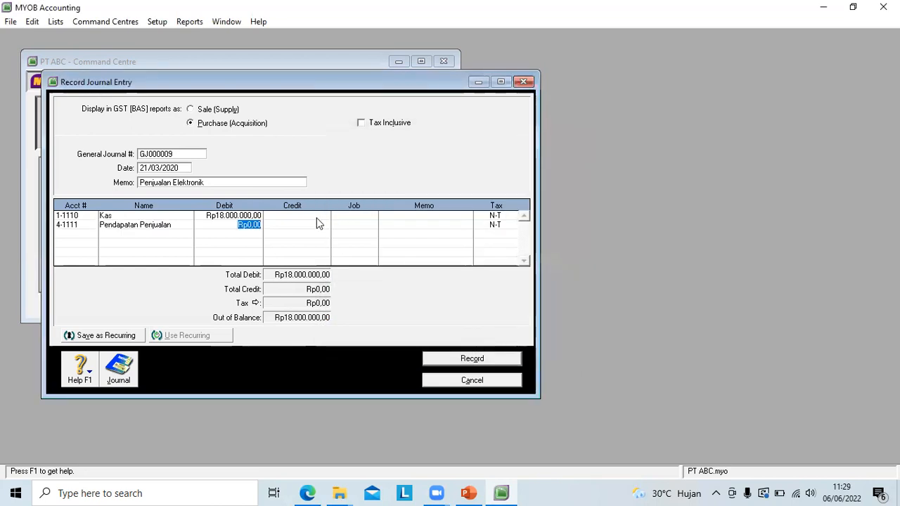
Step: Credit the Pendapatan Penjualan line with Rp18.000.000 and record the electronics sale entry
click(283, 224)
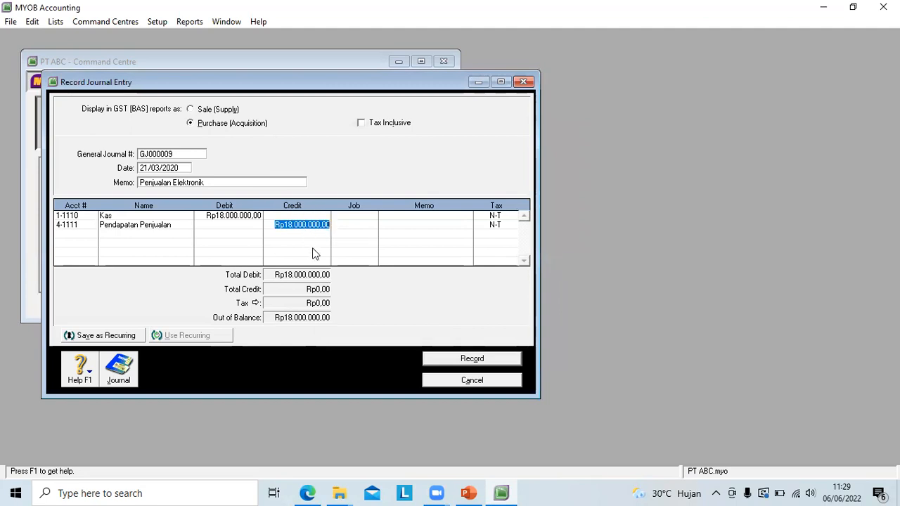
click(356, 256)
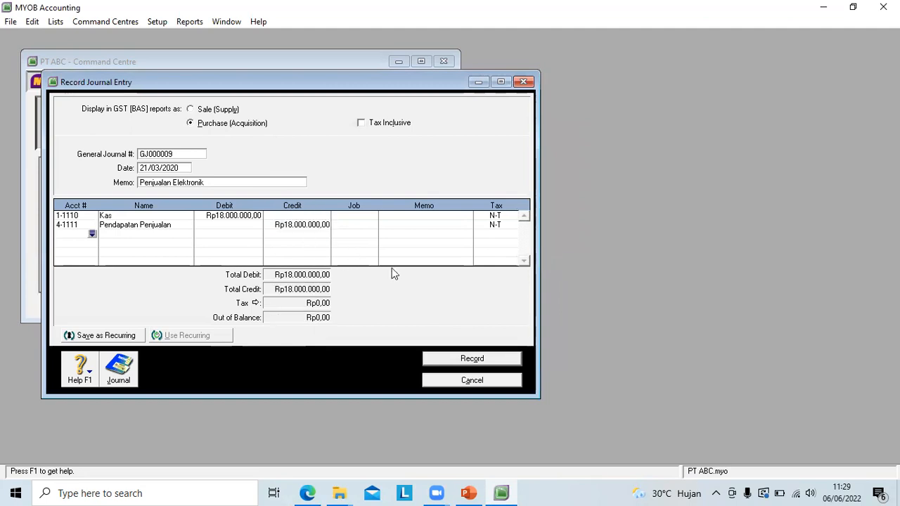
click(446, 360)
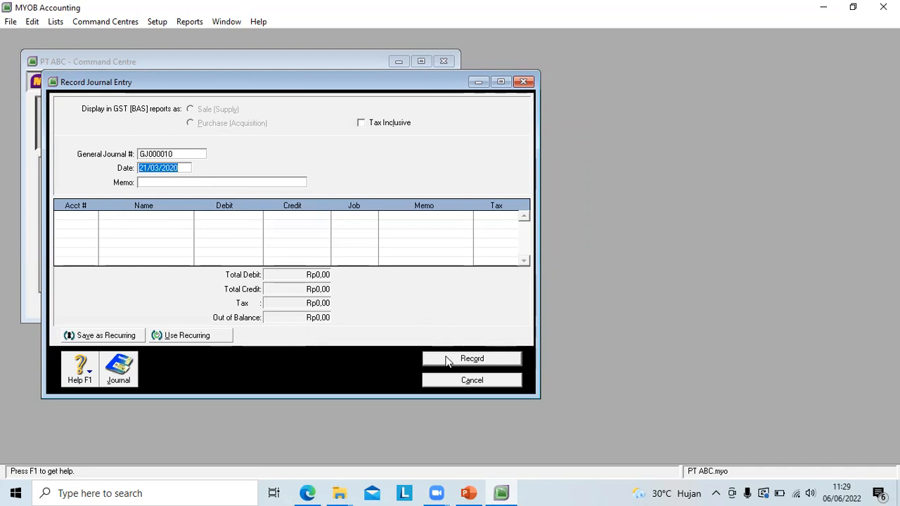
click(366, 62)
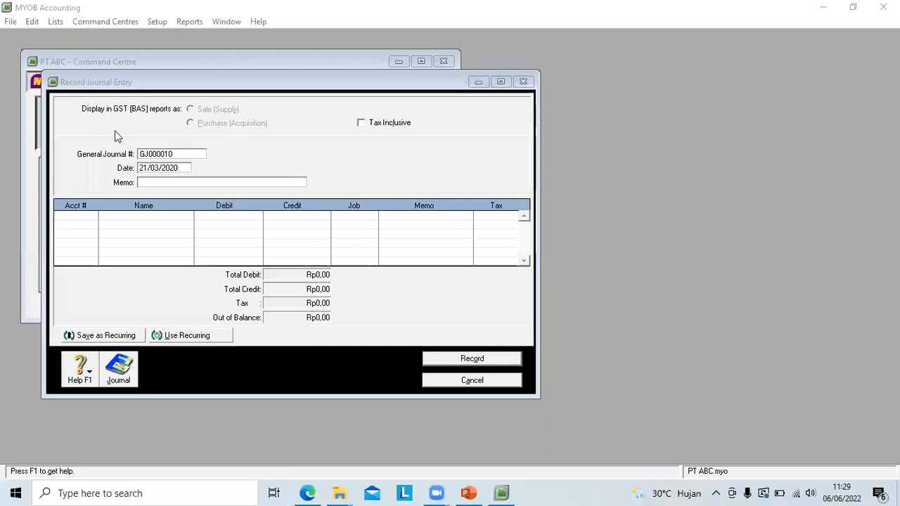
Step: Date the new journal entry 29/03/2020 and enter the memo "Membayar Gaji Karyawan"
click(146, 168)
key(BackSpace)
text(9)
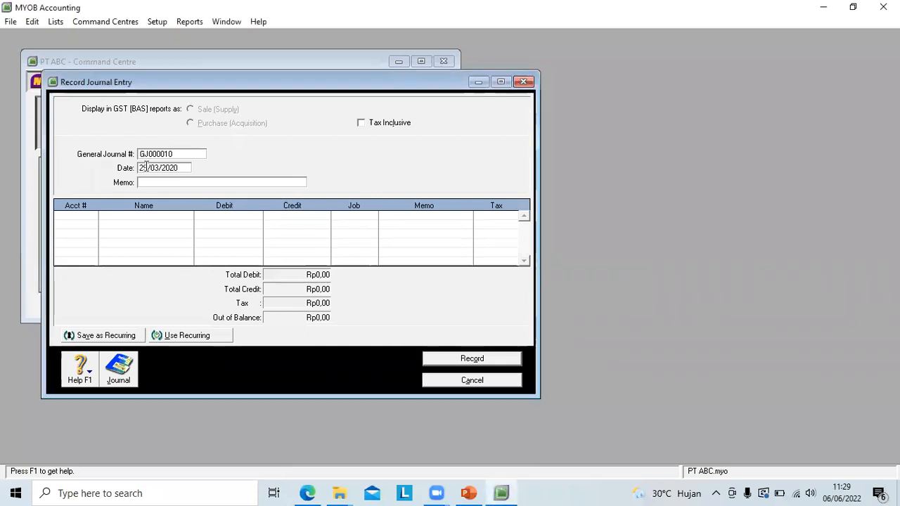
click(149, 182)
text(Memba)
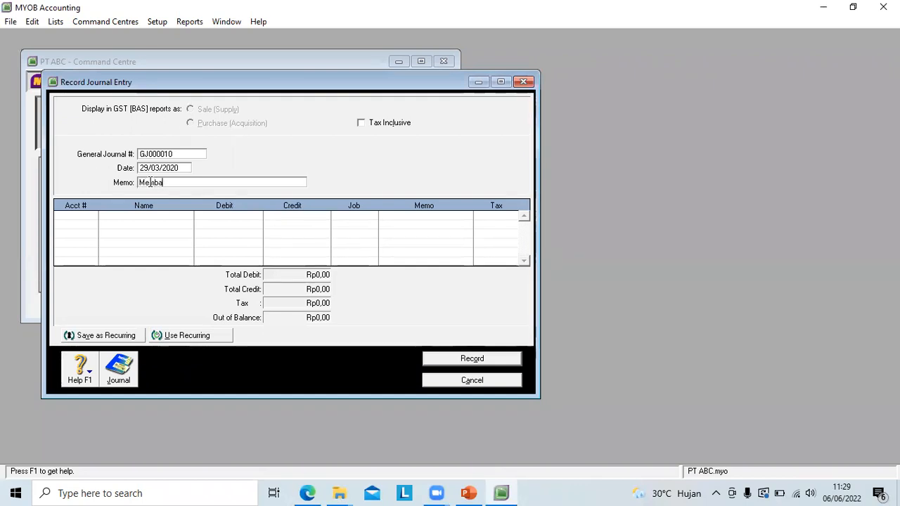
text(yar Gaji Karya)
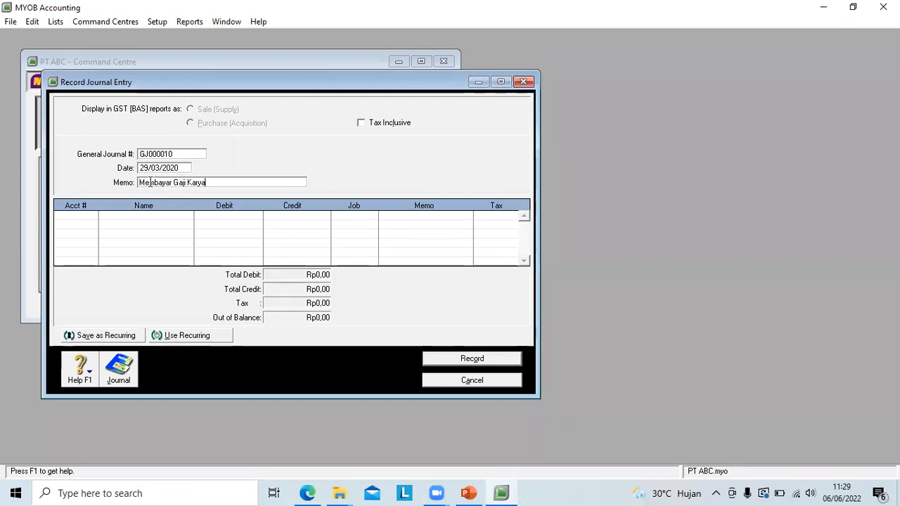
text(wan)
Step: Assign account 6-1321 Beban Gaji Karyawan to the first line of the employee salary entry
click(70, 217)
click(91, 215)
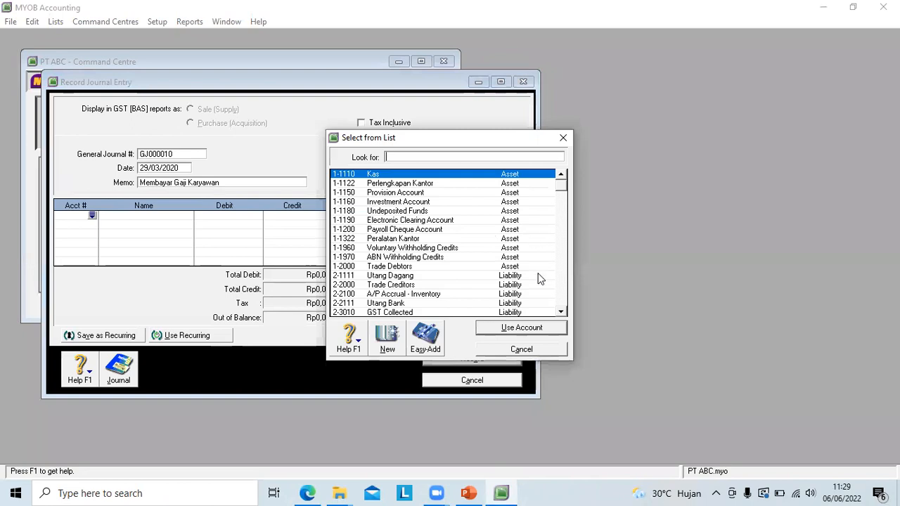
click(562, 312)
click(562, 313)
click(562, 312)
click(562, 312)
click(562, 313)
click(562, 312)
click(562, 312)
click(562, 313)
click(561, 312)
click(562, 312)
click(562, 312)
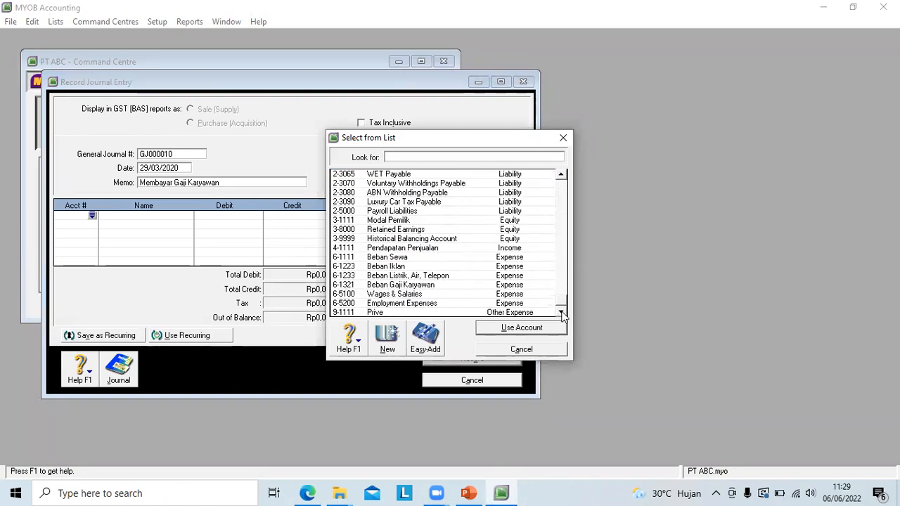
click(376, 285)
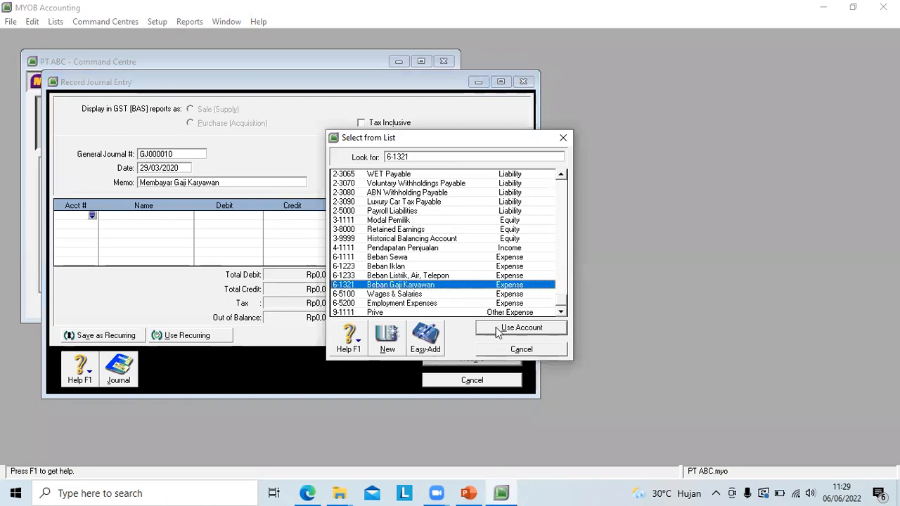
click(520, 328)
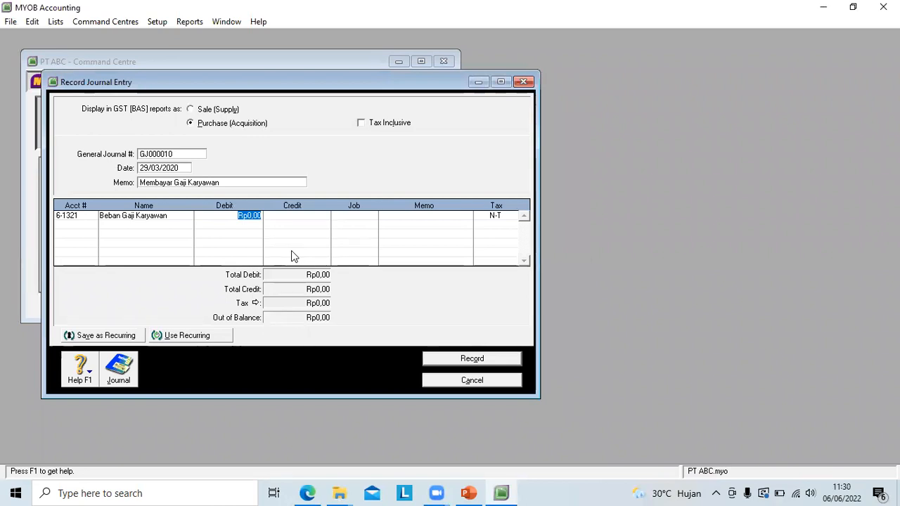
Step: Debit the Beban Gaji Karyawan line with Rp10.000.000
text(1)
text(000000)
key(Return)
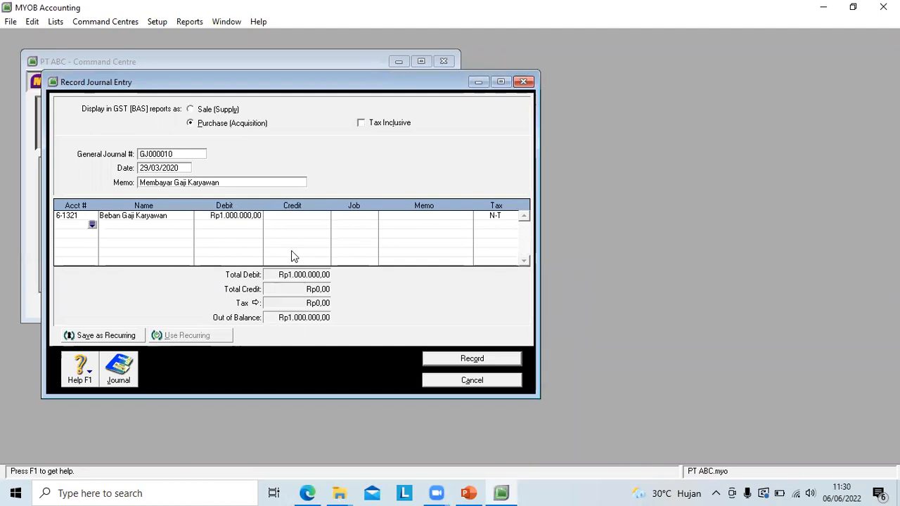
click(229, 216)
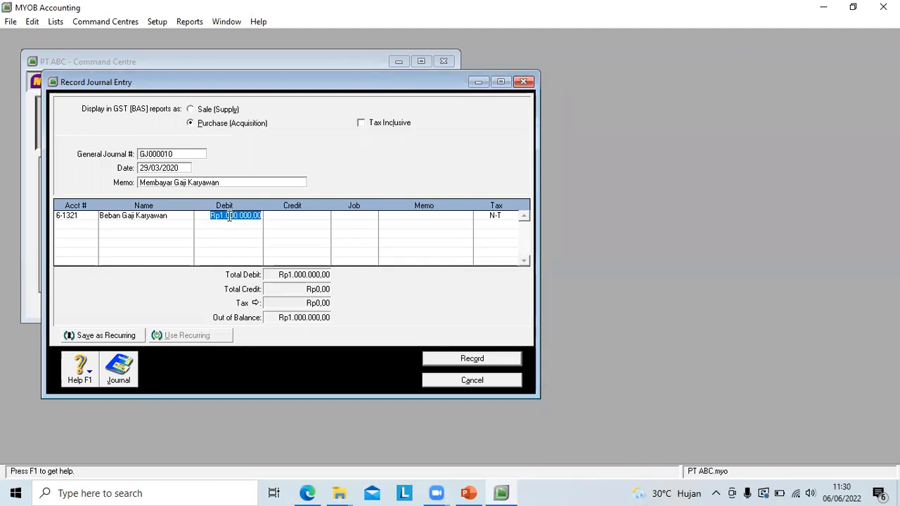
text(0)
key(BackSpace)
text(10.000.000)
key(Tab)
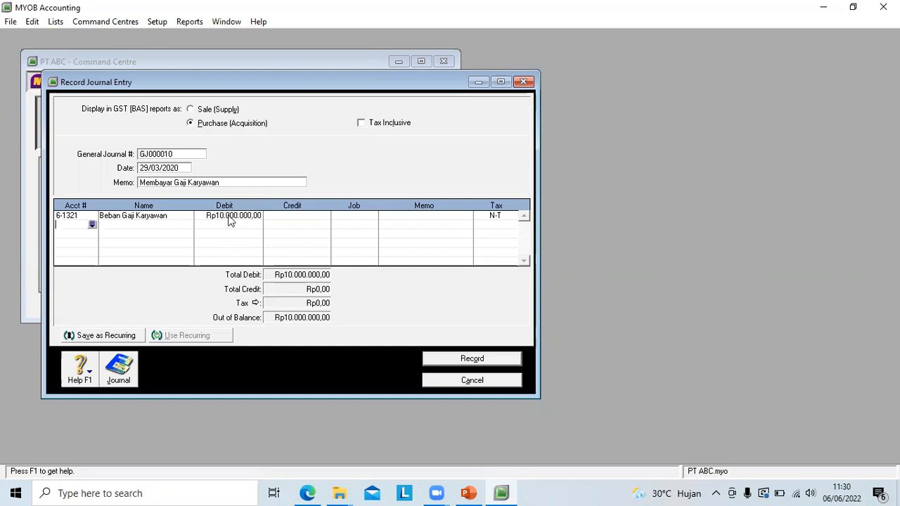
Step: Credit account 1-1110 Kas with Rp10.000.000 on the second line and record the employee salary entry
click(92, 225)
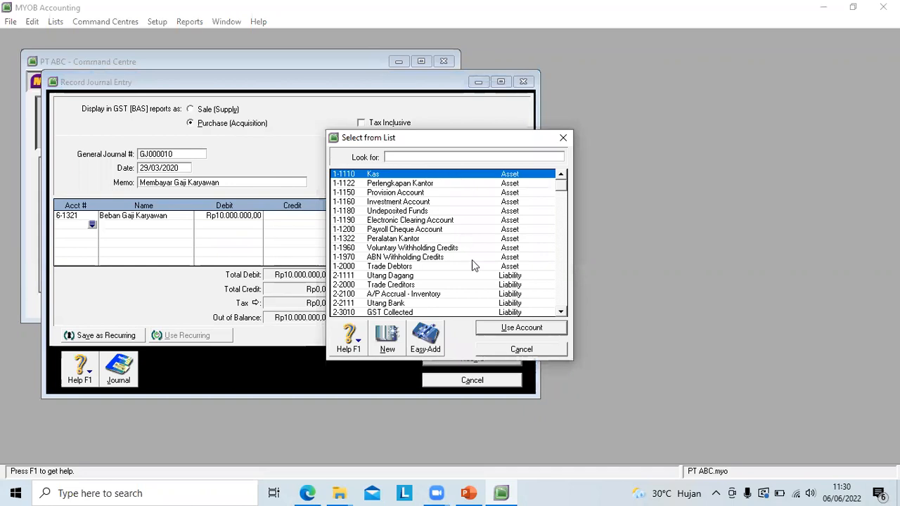
click(494, 331)
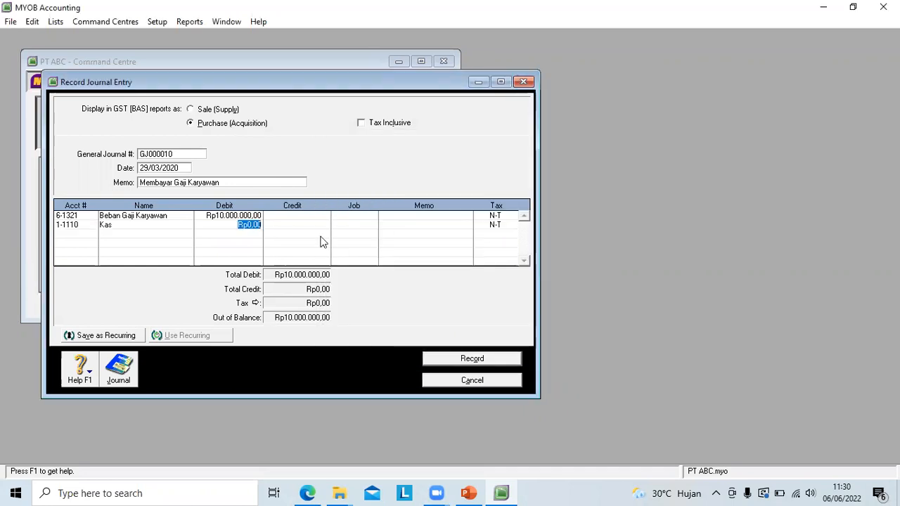
click(294, 225)
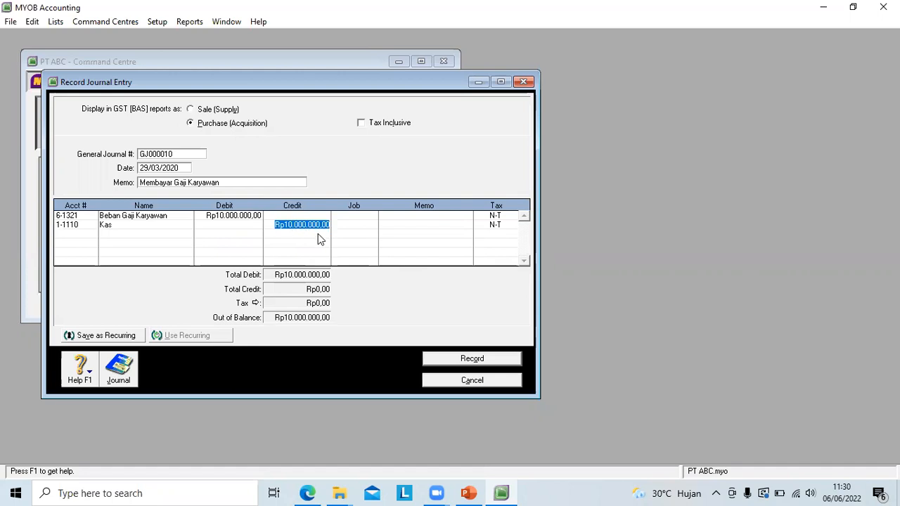
key(Return)
click(439, 360)
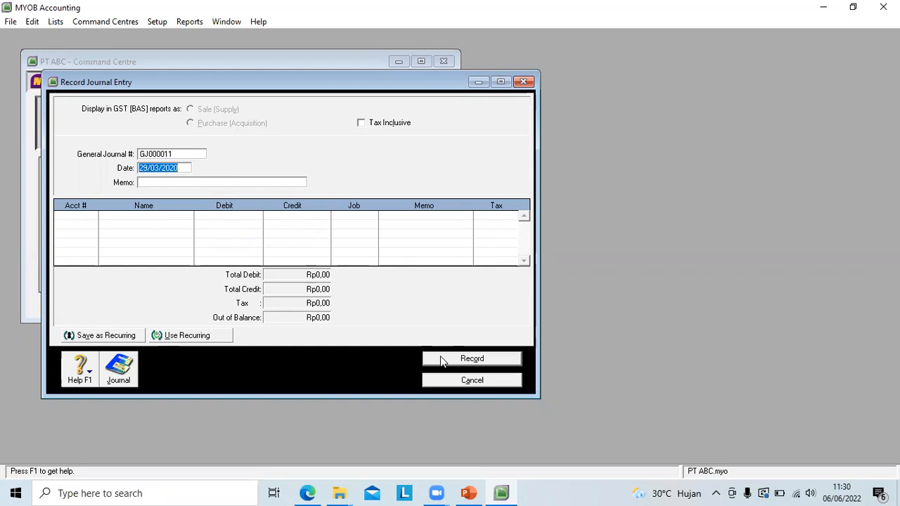
Step: Date the new journal entry 30/03/2020 and enter the memo "Mengambil uang perusahaan untuk keperluan pemilik"
click(145, 168)
key(BackSpace)
key(BackSpace)
text(30)
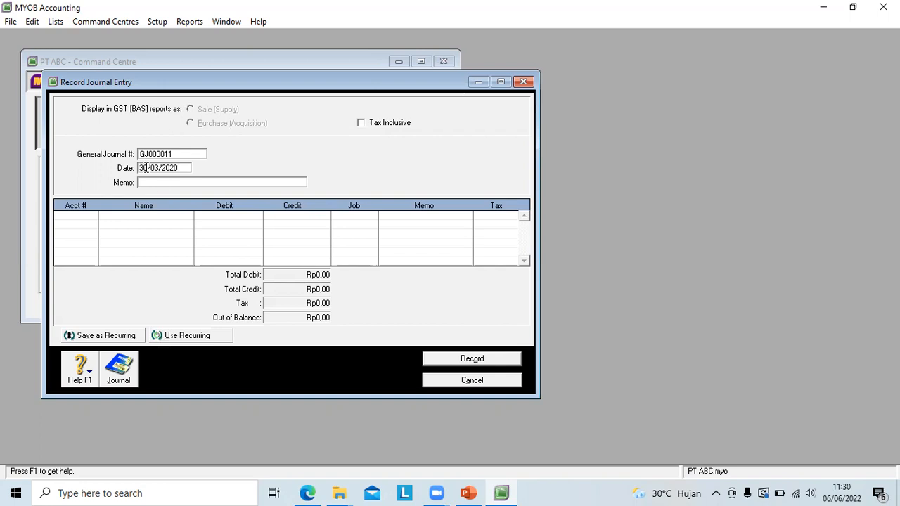
click(158, 182)
text(Mengambil uang )
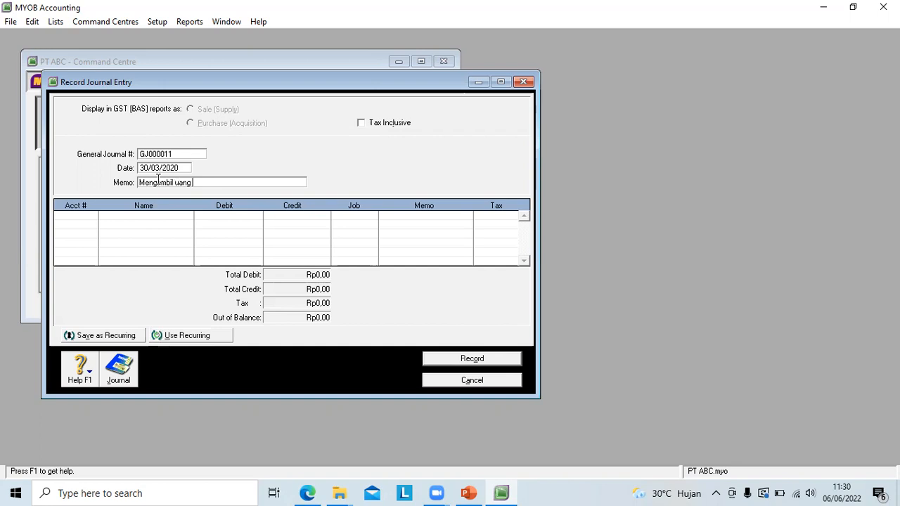
text(perus)
text(aha)
text(an untu)
text(k kp)
text(perluan)
text( pemilik)
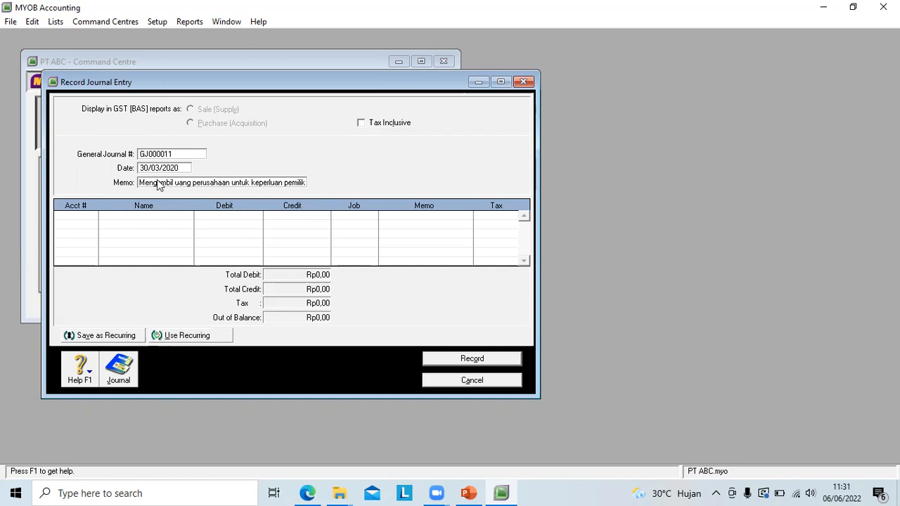
key(Tab)
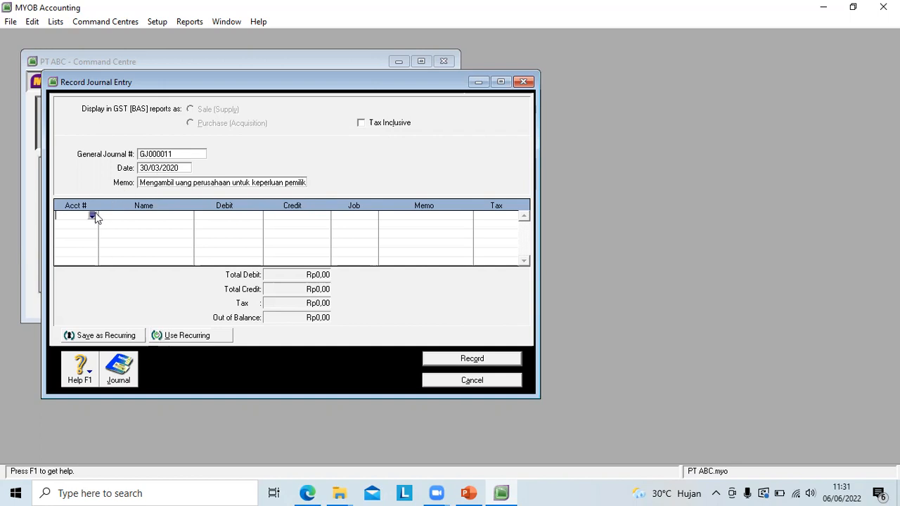
Step: Debit 9-1111 Prive and credit 1-1110 Kas with Rp5.000.000, then record the owner's withdrawal and close journal entry
click(91, 215)
drag(562, 188, 565, 291)
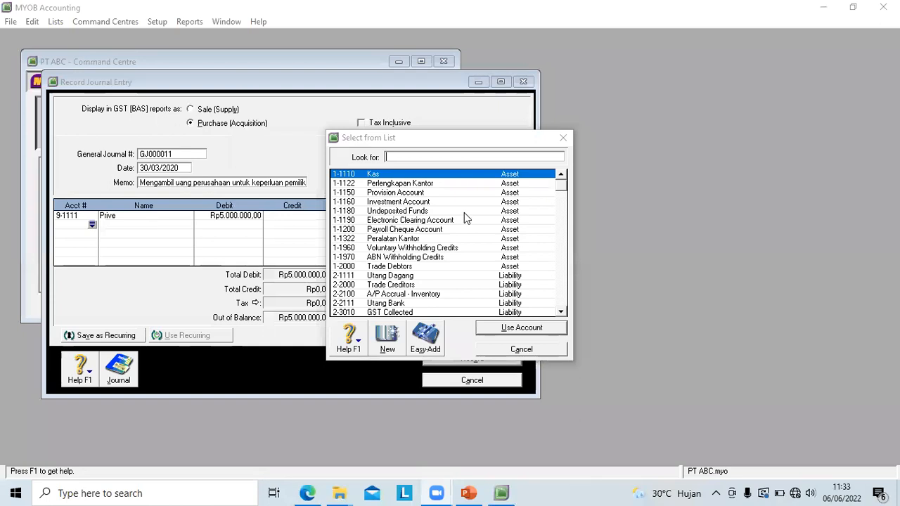
click(504, 330)
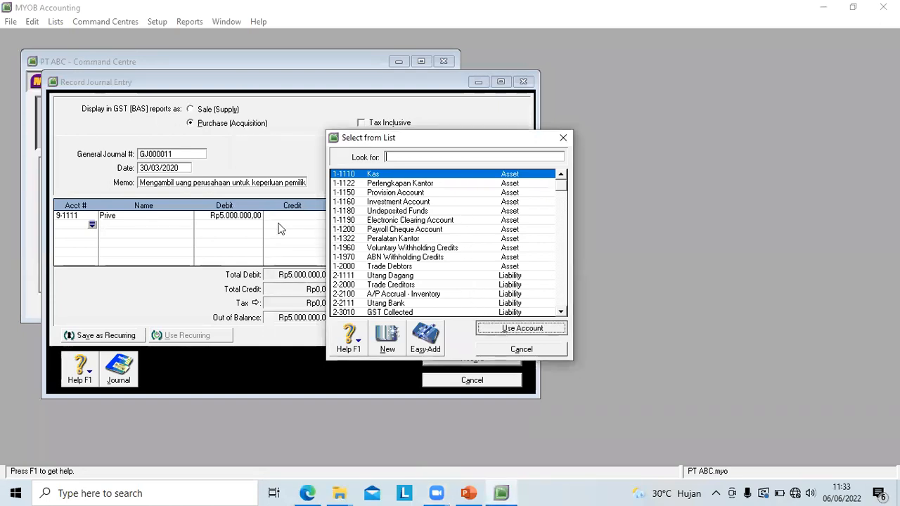
key(Return)
key(Tab)
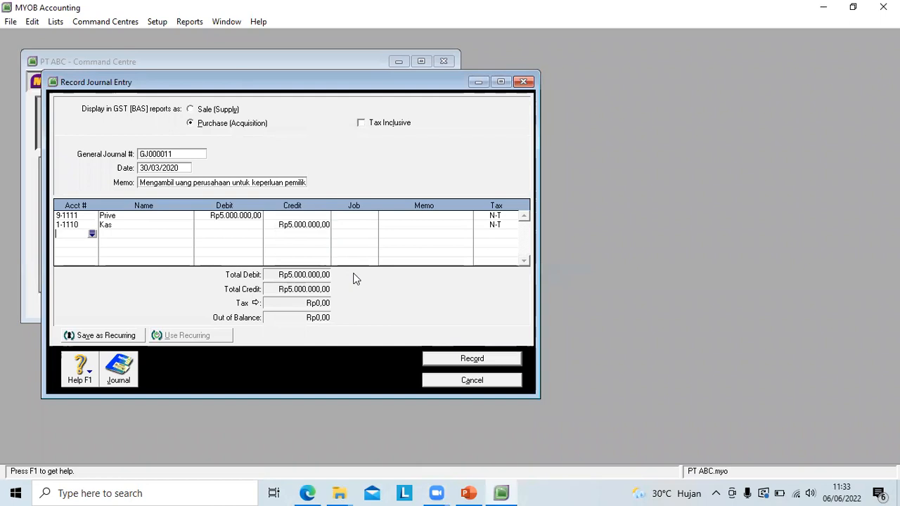
click(464, 360)
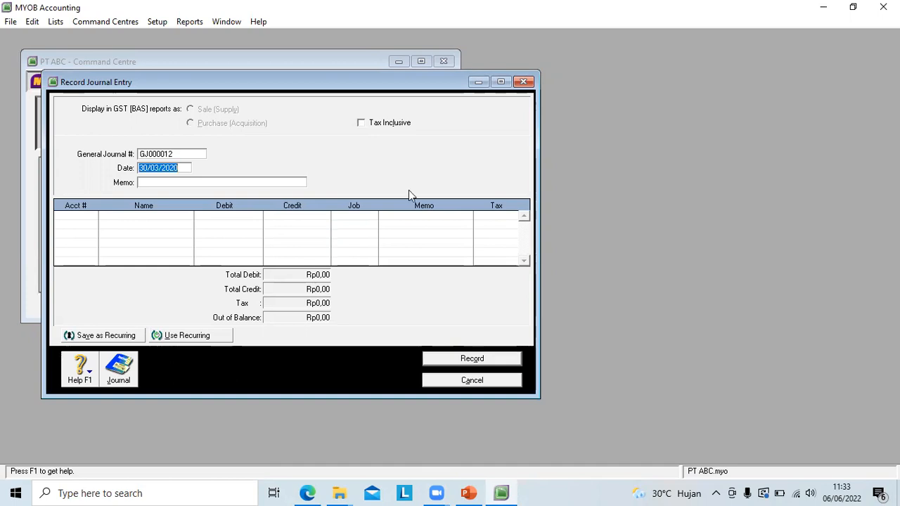
click(445, 361)
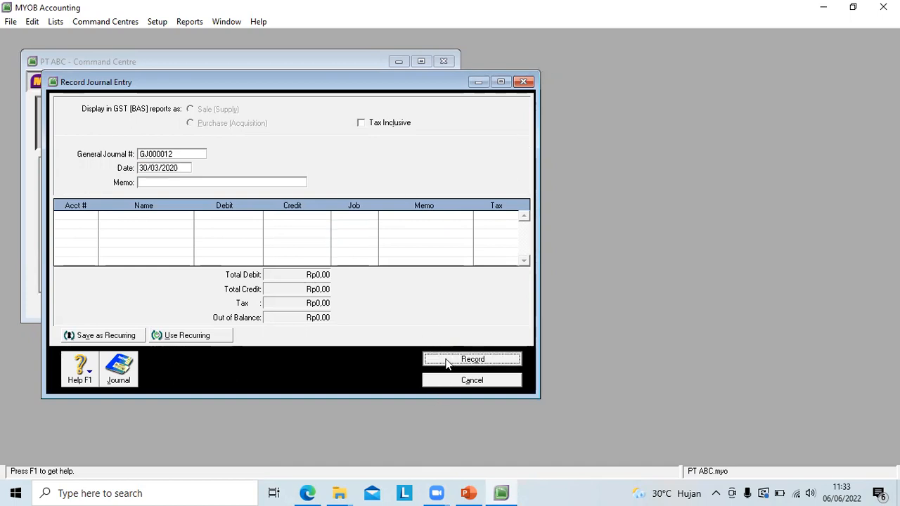
click(522, 81)
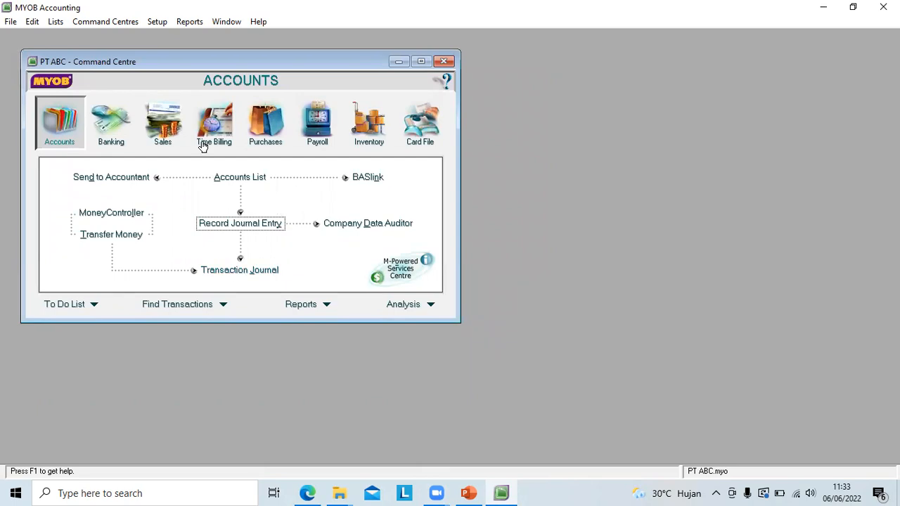
Step: Open the Transaction Journal for all transaction types and set its start date to 01/03/2020
click(229, 273)
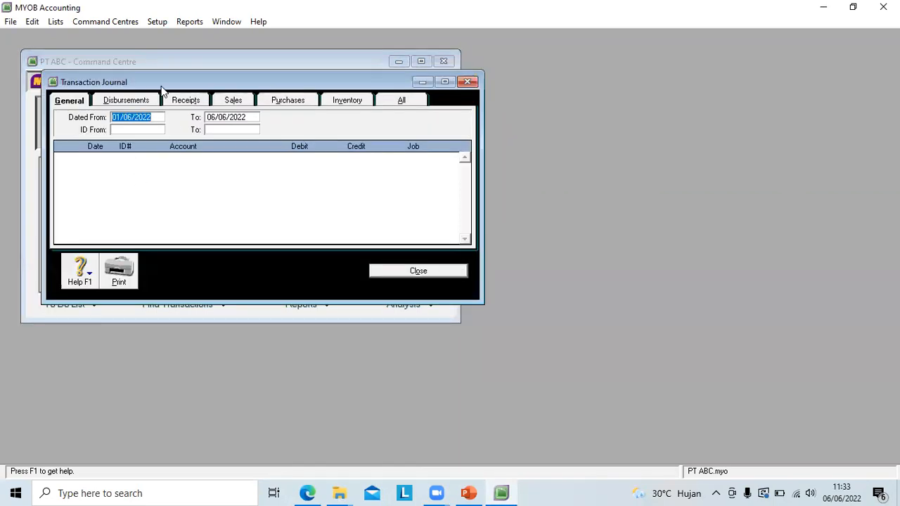
click(402, 102)
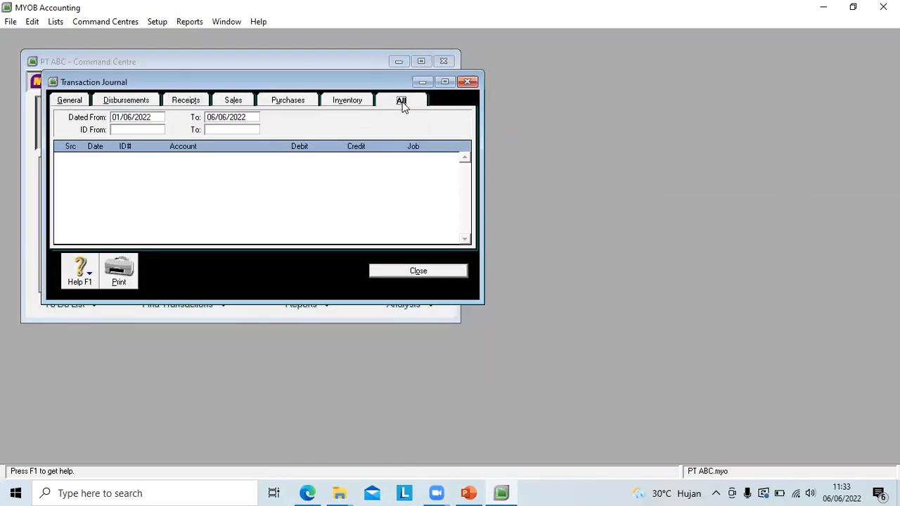
click(129, 116)
key(BackSpace)
text(3/20)
key(Tab)
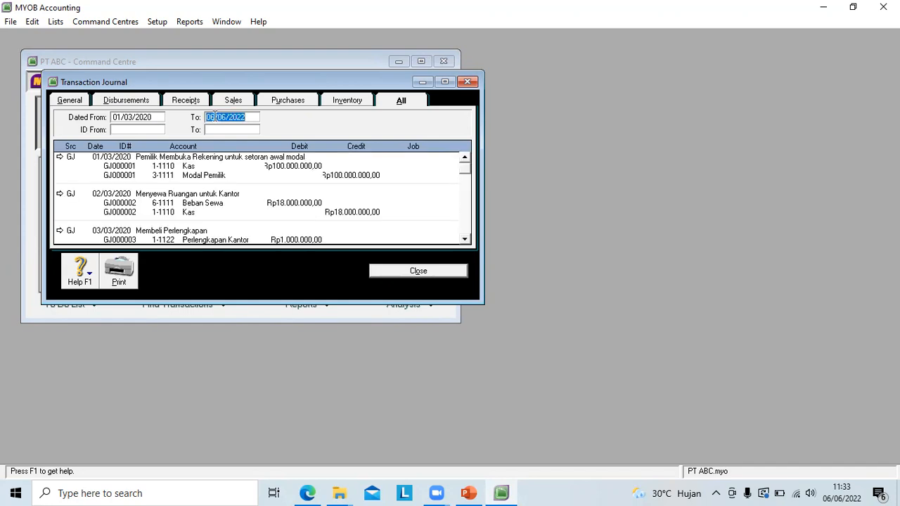
Step: Set the Transaction Journal's end date to 30/03/2020
click(214, 116)
key(BackSpace)
key(BackSpace)
text(30)
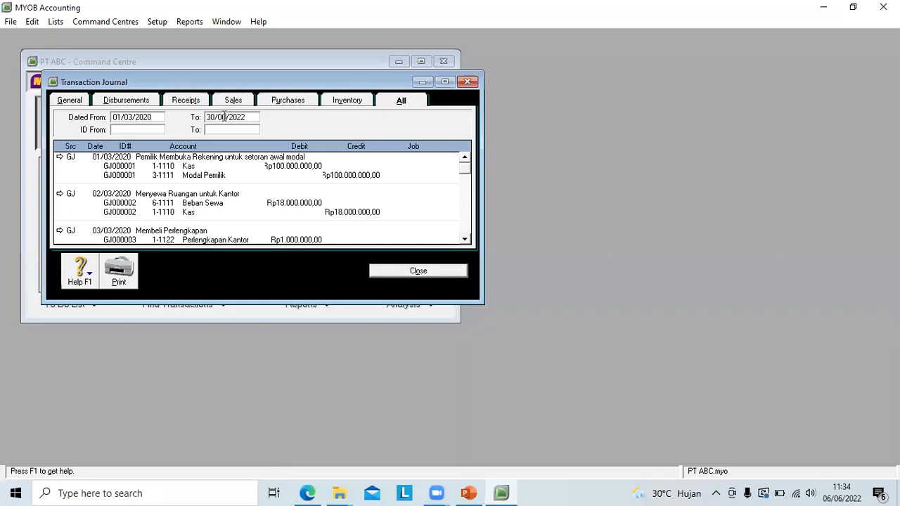
key(BackSpace)
text(3)
key(BackSpace)
text(0)
Step: Review the recorded March 2020 entries down to the last one and close the Transaction Journal
click(465, 187)
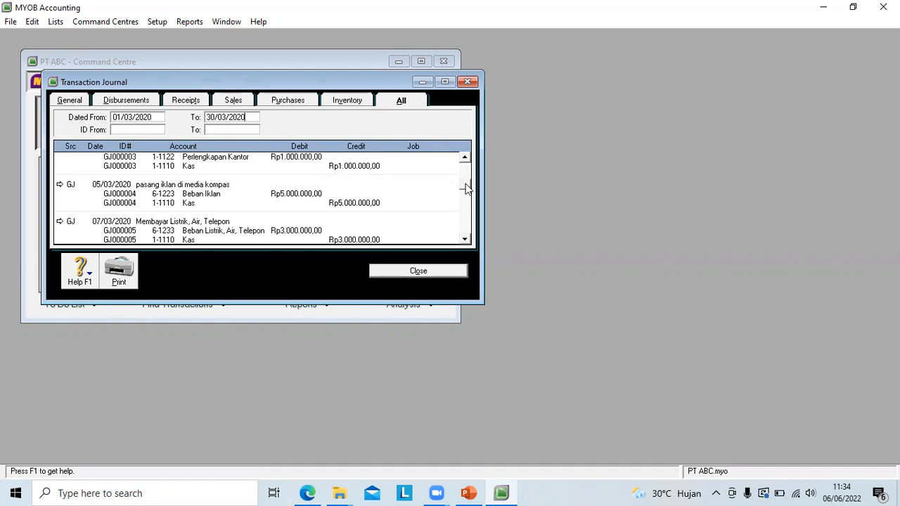
click(465, 240)
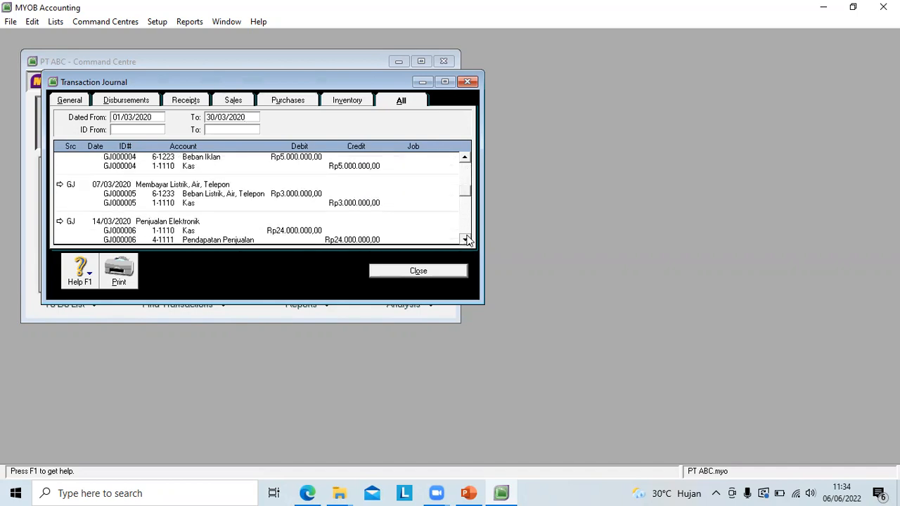
click(466, 240)
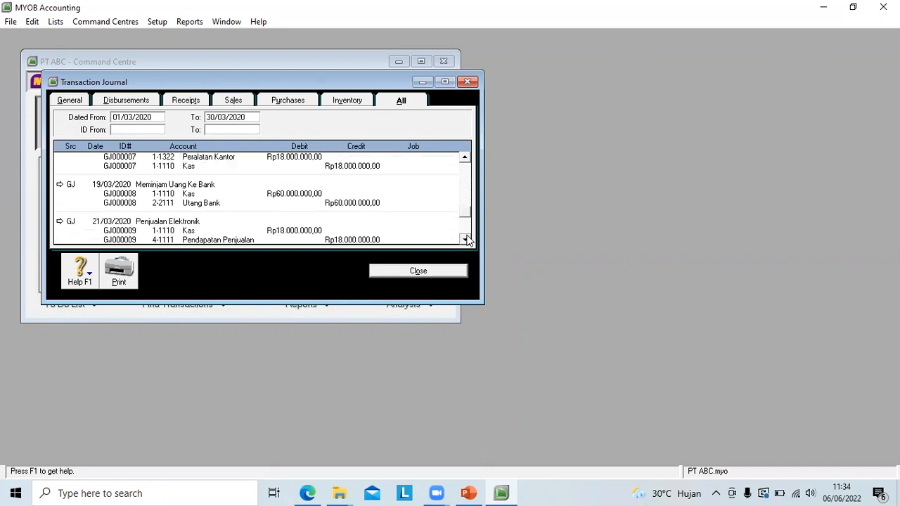
click(465, 240)
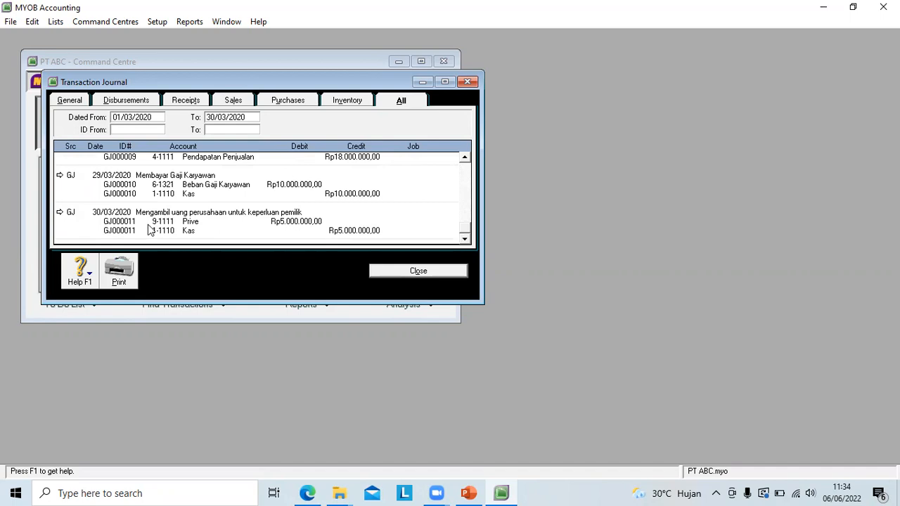
click(399, 272)
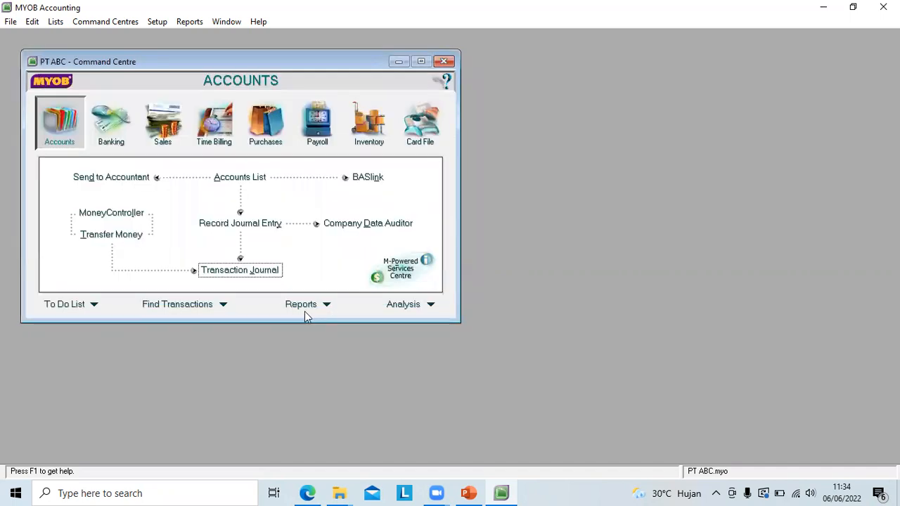
Step: Open the Profit and Loss analysis and examine the income, expenses, Prive and net profit figures
click(324, 307)
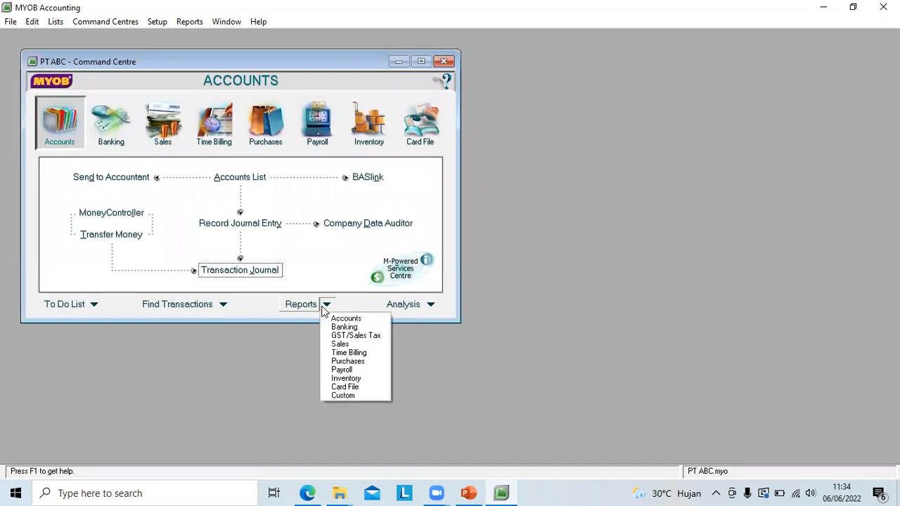
click(432, 307)
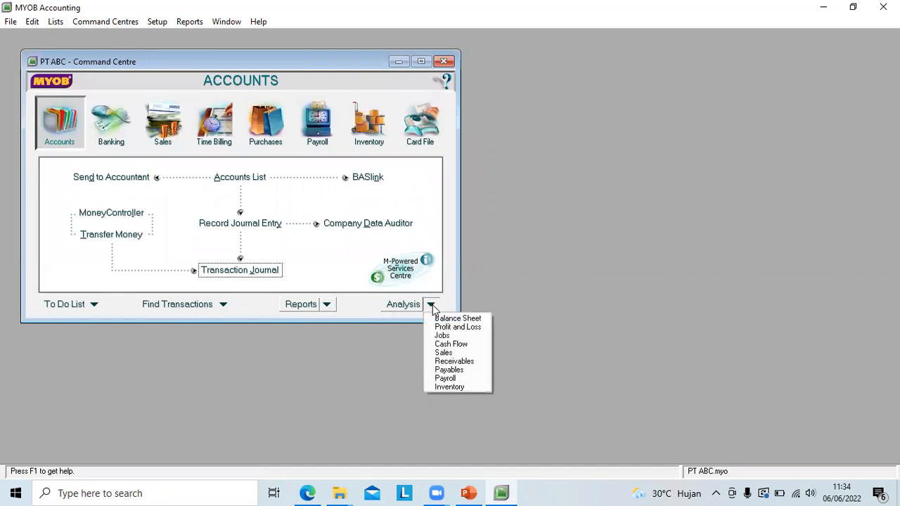
click(459, 329)
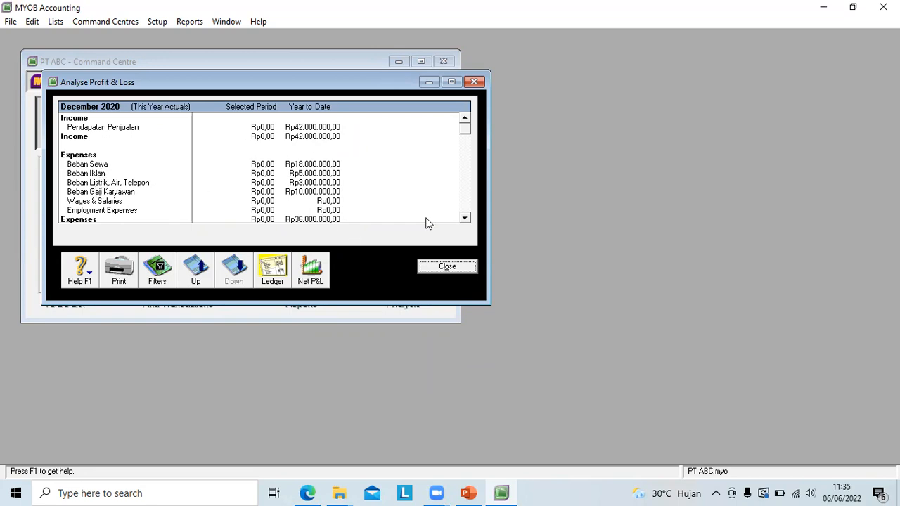
click(465, 218)
click(466, 218)
click(465, 219)
click(466, 218)
click(466, 219)
click(465, 218)
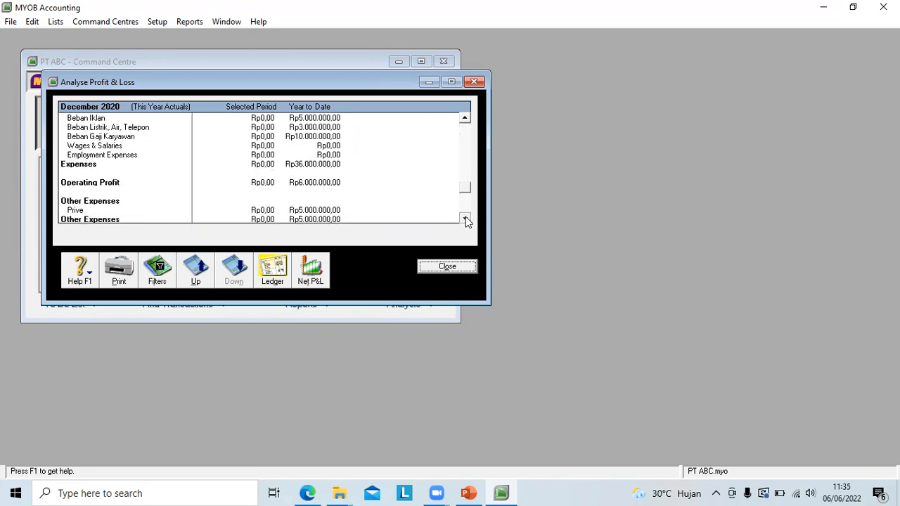
click(466, 219)
click(466, 218)
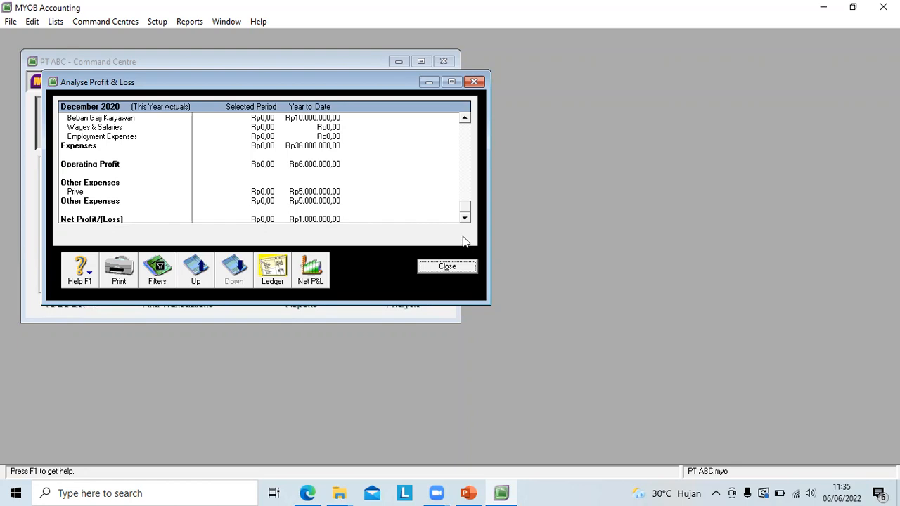
drag(464, 208, 465, 118)
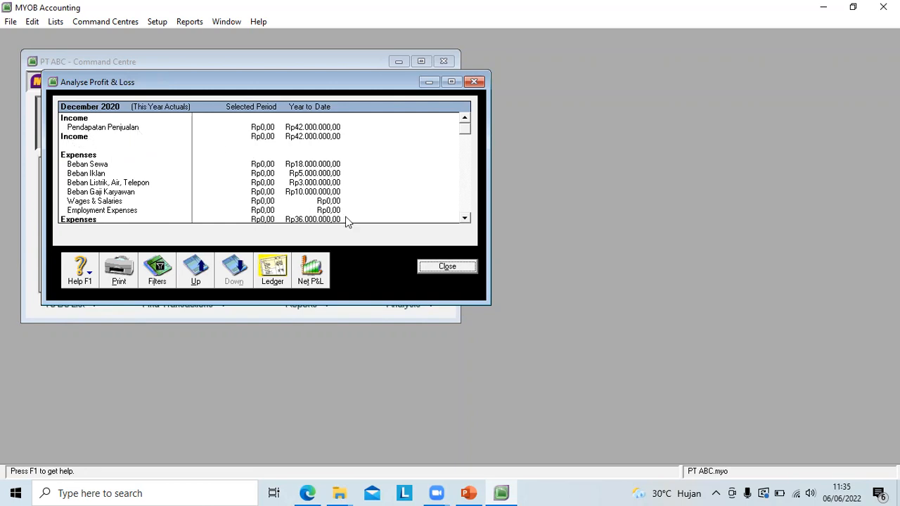
click(464, 219)
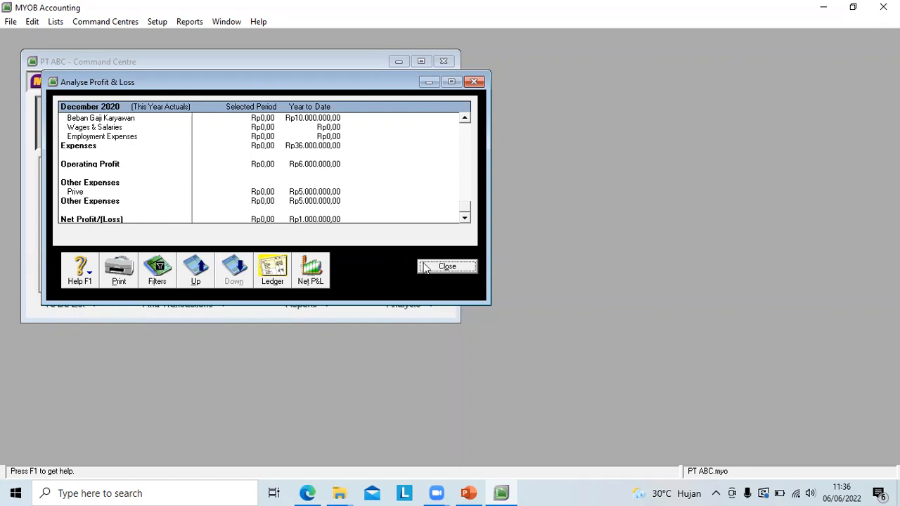
Step: Close the Profit and Loss analysis and open the Balance Sheet analysis to examine the asset balances
click(446, 266)
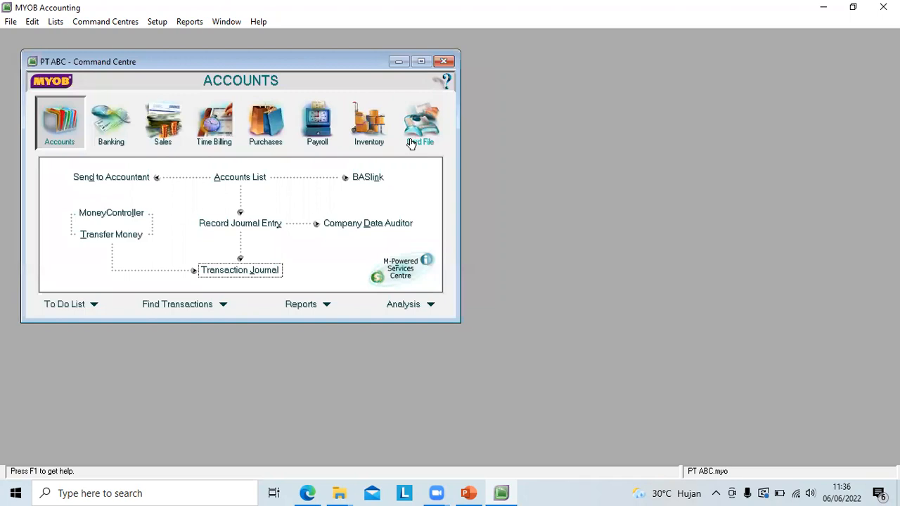
click(430, 304)
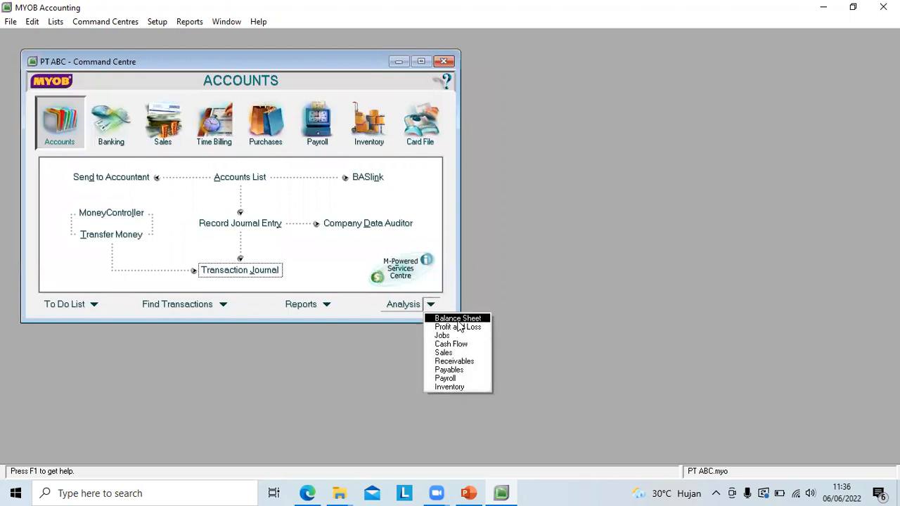
click(444, 321)
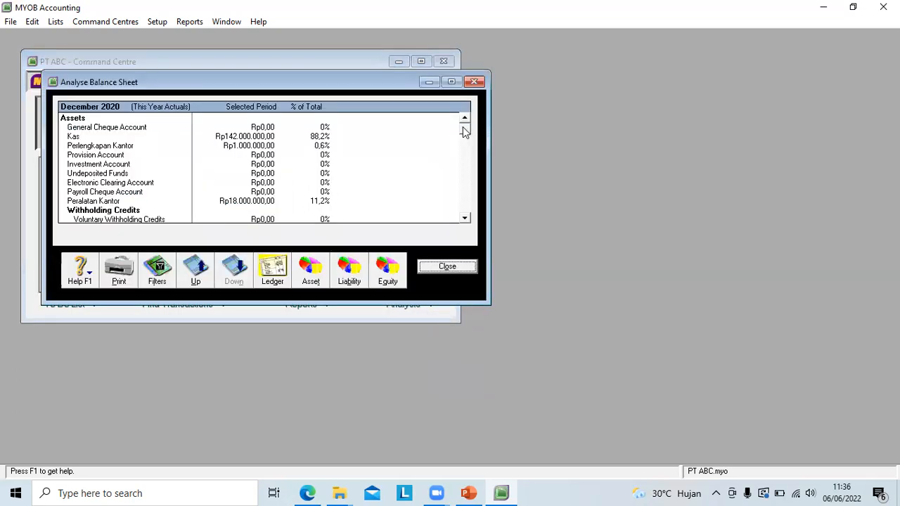
drag(464, 134, 464, 140)
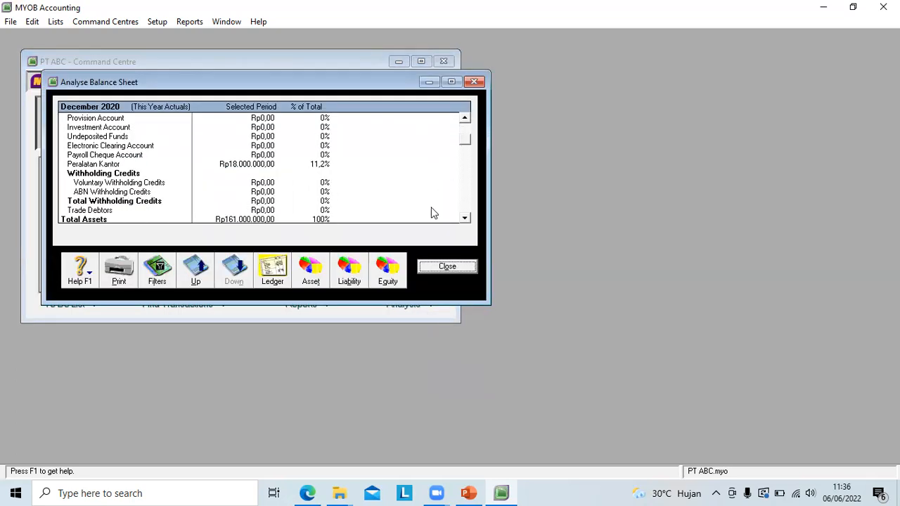
click(465, 118)
click(467, 120)
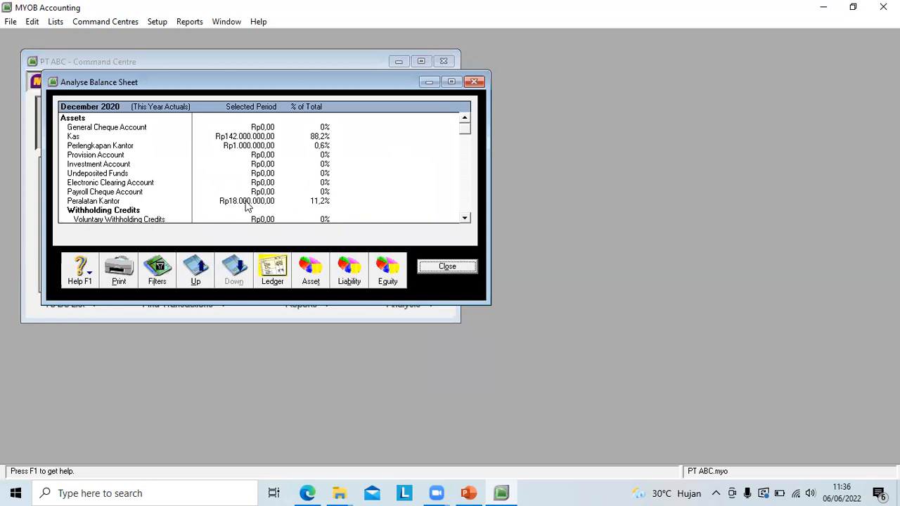
Step: Review the total assets, liabilities and equity in the Balance Sheet analysis, down to Total Equity, and close it
scroll(466, 220, down, 4)
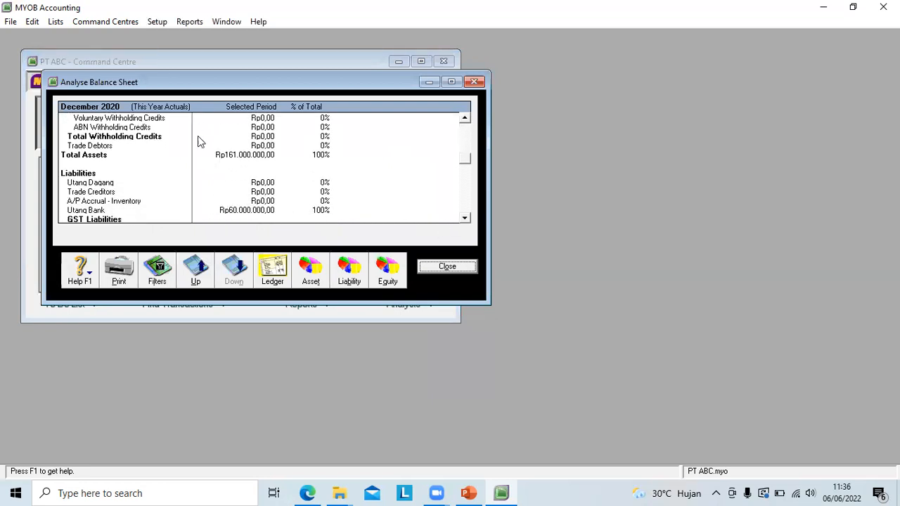
scroll(467, 219, down, 2)
click(465, 219)
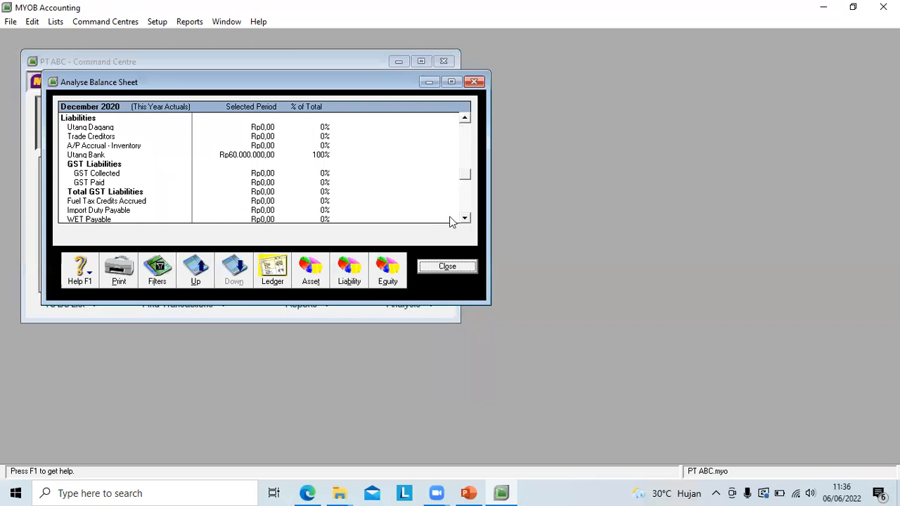
scroll(466, 220, down, 2)
scroll(465, 222, down, 2)
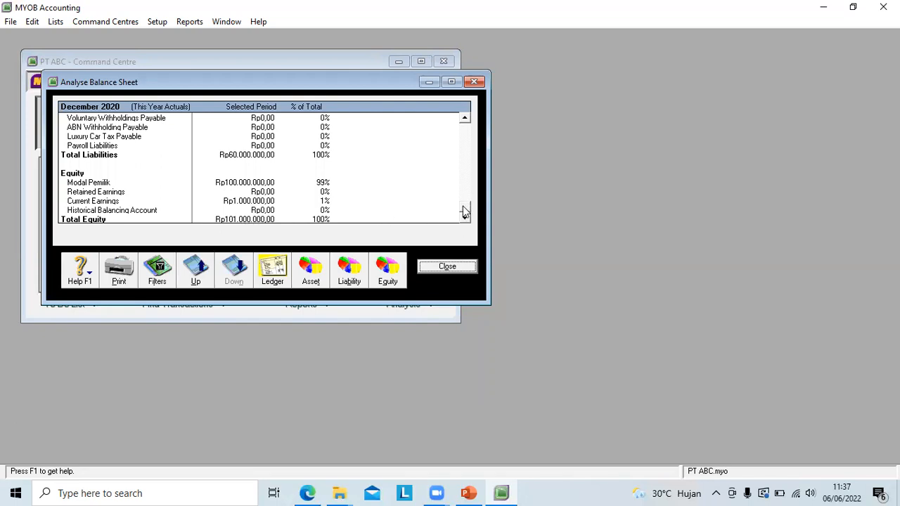
click(444, 266)
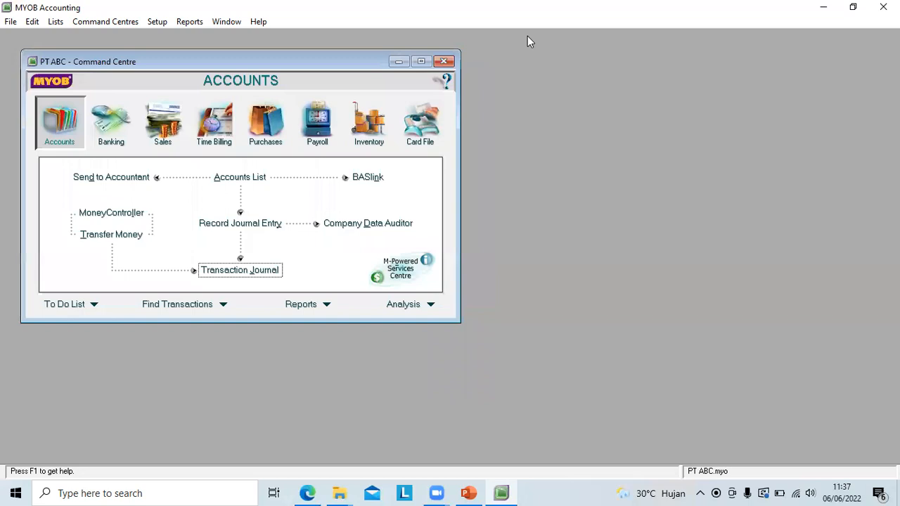
click(527, 36)
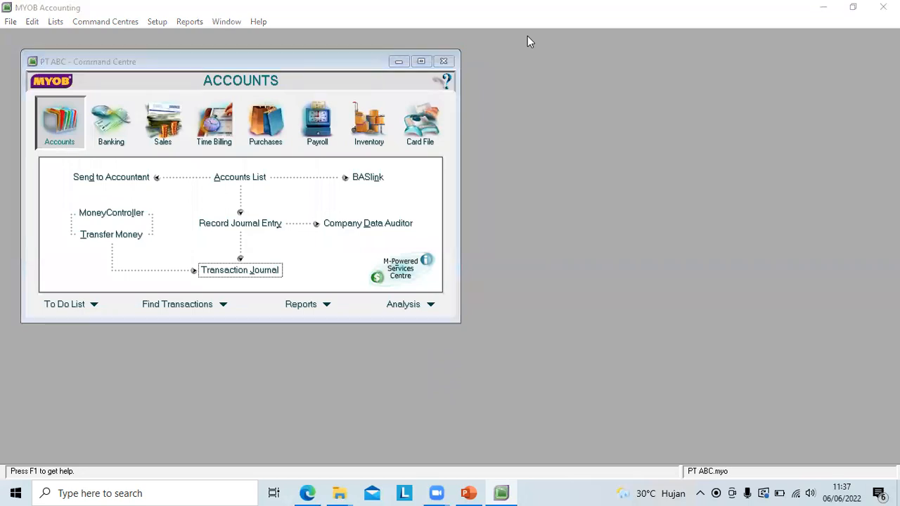